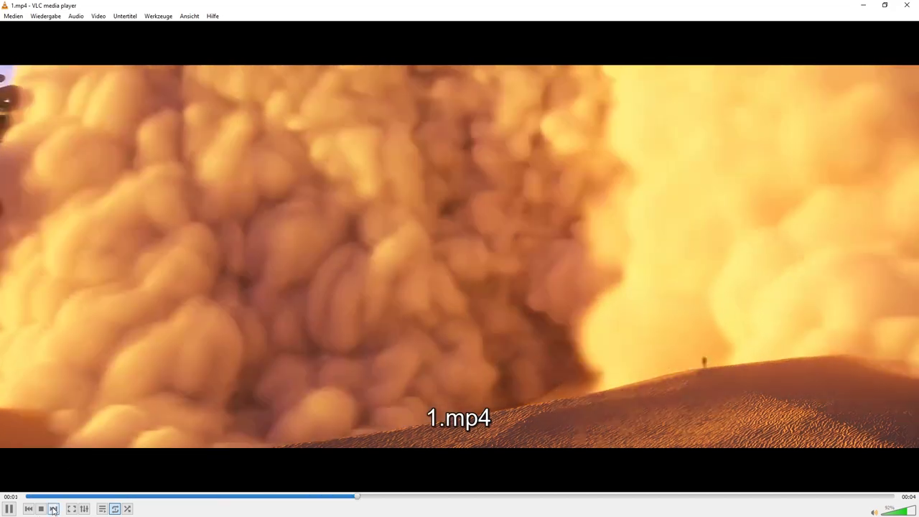
# Step: Play through the rendered sandstorm clips from 1.mp4 to 4.mp4 and skip onward
pyautogui.click(53, 508)
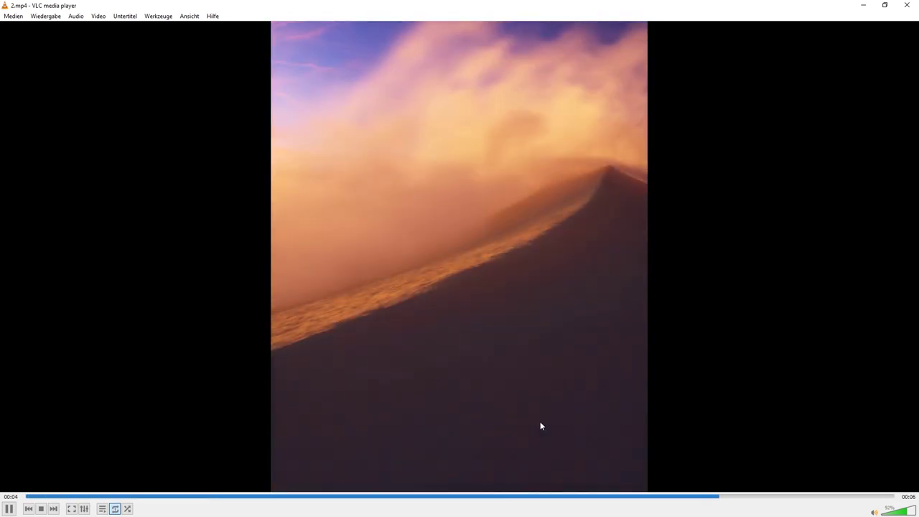
pyautogui.click(54, 509)
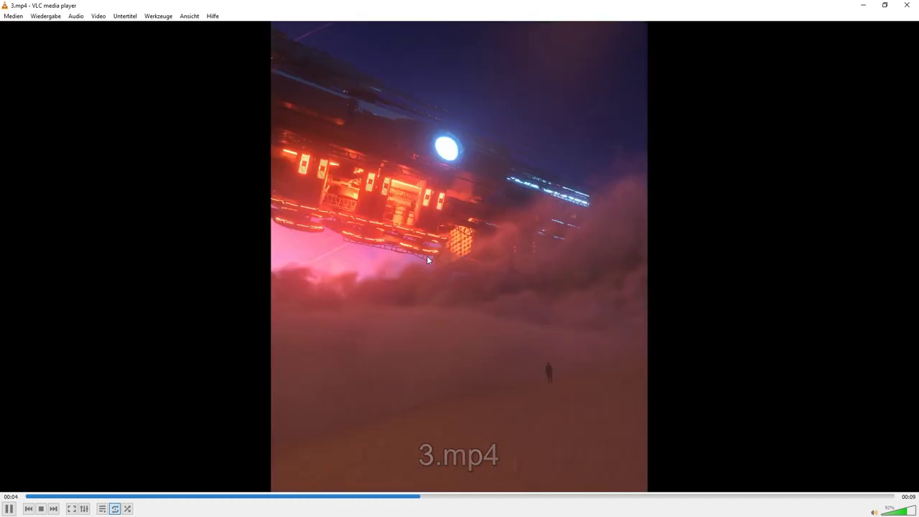
pyautogui.click(54, 509)
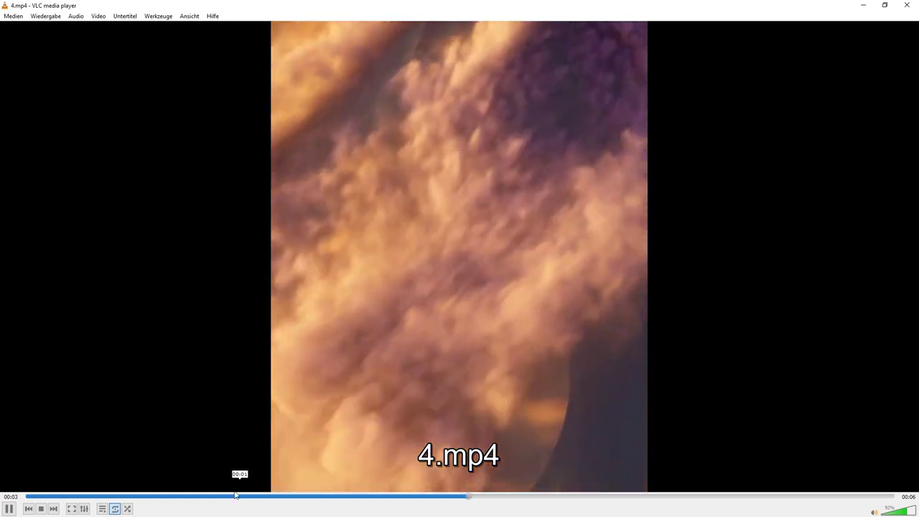
pyautogui.click(56, 508)
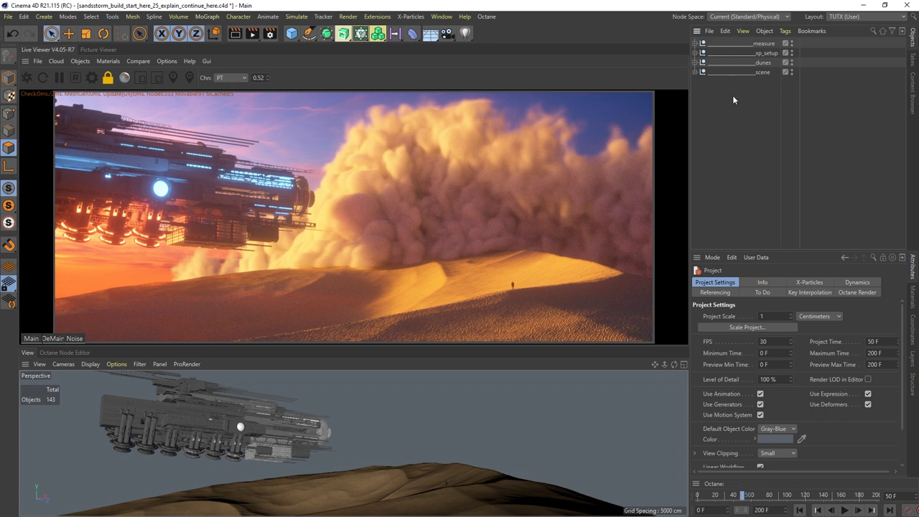
# Step: Switch to Cinema 4D, expand the scene group and examine the spaceship null
pyautogui.click(733, 73)
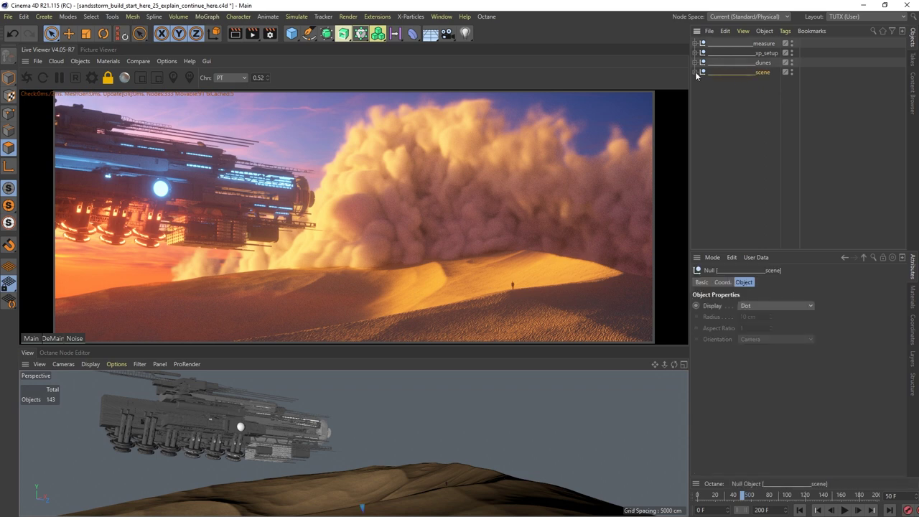
pyautogui.click(725, 82)
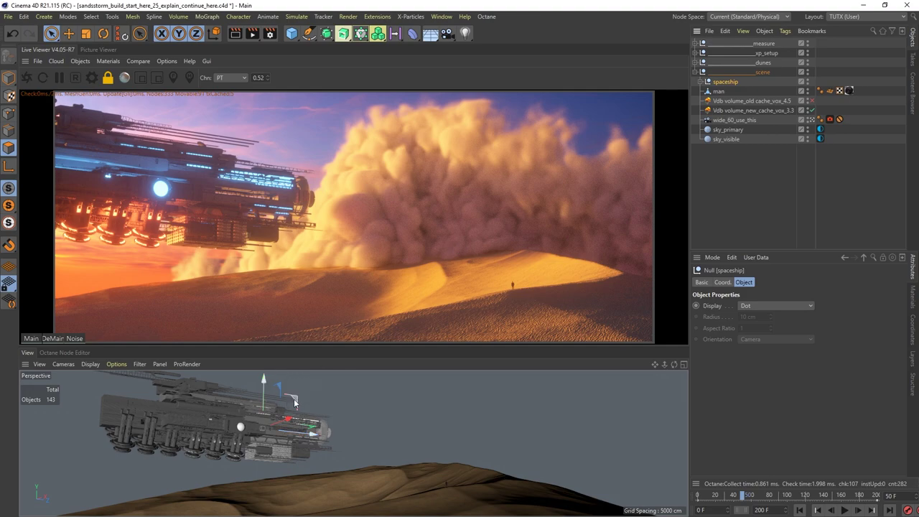
pyautogui.moveTo(290, 402); pyautogui.dragTo(286, 391)
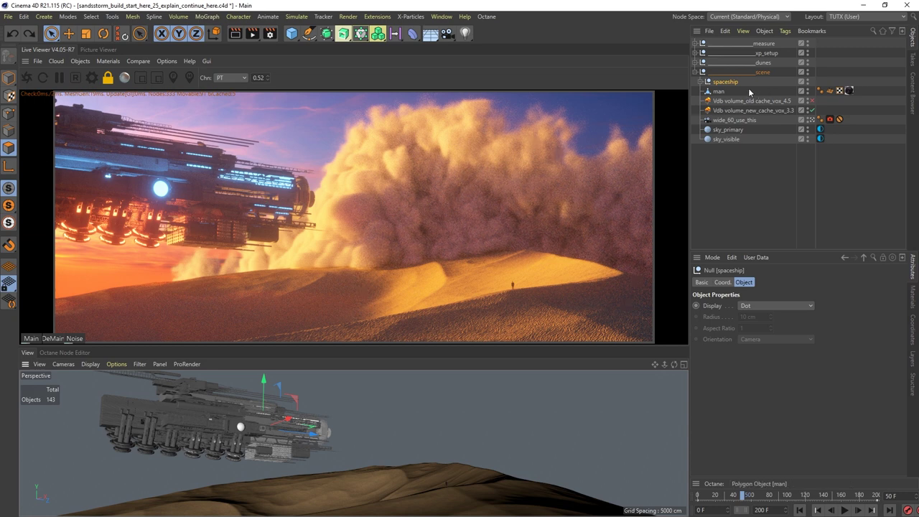
# Step: Select the man, leave the wide_60_use_this camera and examine the figure up close on the dune
pyautogui.click(718, 91)
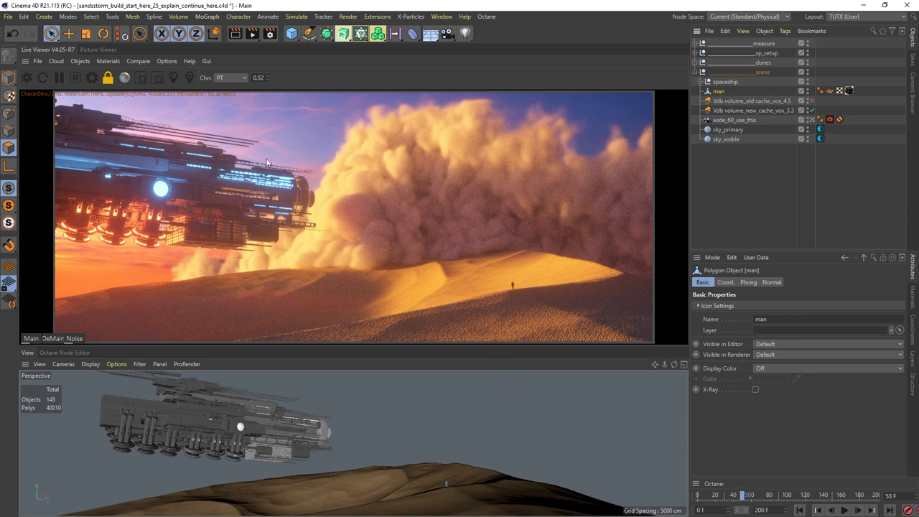
pyautogui.click(140, 62)
pyautogui.moveTo(167, 61)
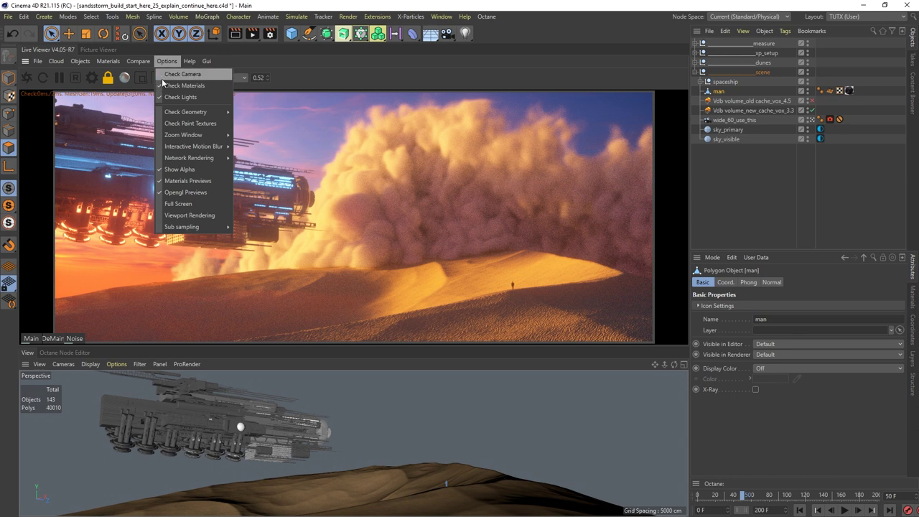
pyautogui.click(804, 130)
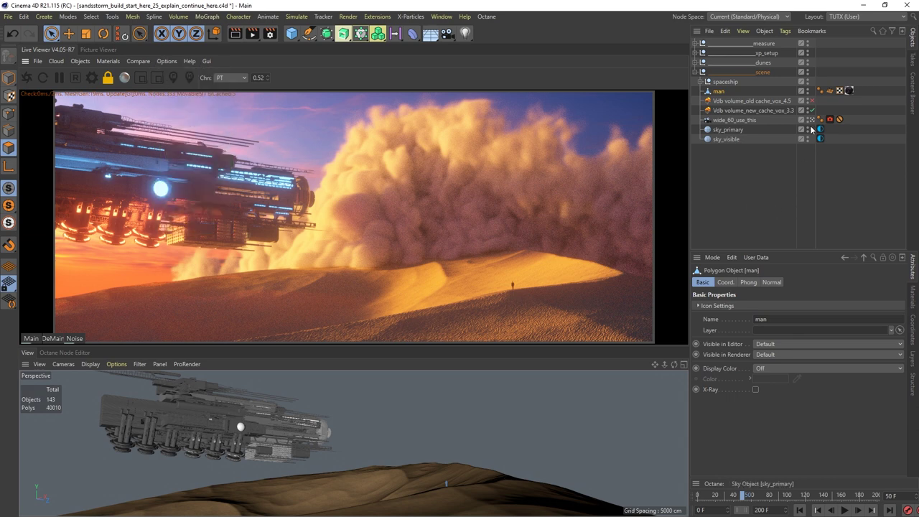
pyautogui.click(812, 120)
pyautogui.keyDown('alt'); pyautogui.moveTo(425, 419); pyautogui.dragTo(473, 435); pyautogui.keyUp('alt')
pyautogui.scroll(-4, 420, 402)
pyautogui.keyDown('alt'); pyautogui.moveTo(422, 425); pyautogui.dragTo(549, 401, button='right'); pyautogui.keyUp('alt')
pyautogui.keyDown('alt'); pyautogui.moveTo(392, 418); pyautogui.dragTo(415, 389); pyautogui.keyUp('alt')
pyautogui.keyDown('alt'); pyautogui.moveTo(415, 389); pyautogui.dragTo(412, 430, button='right'); pyautogui.keyUp('alt')
pyautogui.keyDown('alt'); pyautogui.moveTo(412, 430); pyautogui.dragTo(420, 436); pyautogui.keyUp('alt')
pyautogui.keyDown('alt'); pyautogui.moveTo(420, 437); pyautogui.dragTo(427, 417, button='middle'); pyautogui.keyUp('alt')
pyautogui.keyDown('alt'); pyautogui.moveTo(428, 416); pyautogui.dragTo(524, 409); pyautogui.keyUp('alt')
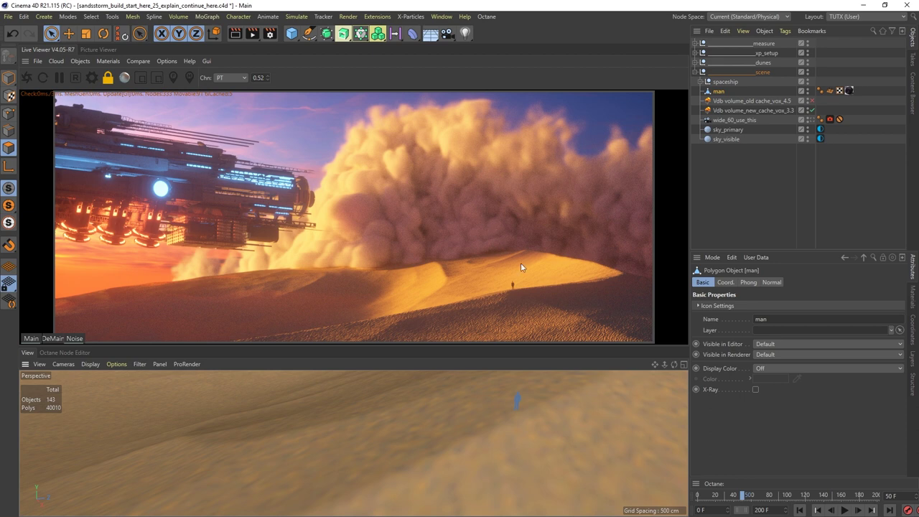
# Step: Compare the VDB settings of the old cache_vox_4.5 and new cache_vox_3.3 volumes, and hide both volumes
pyautogui.click(732, 101)
pyautogui.click(737, 111)
pyautogui.click(737, 103)
pyautogui.click(739, 111)
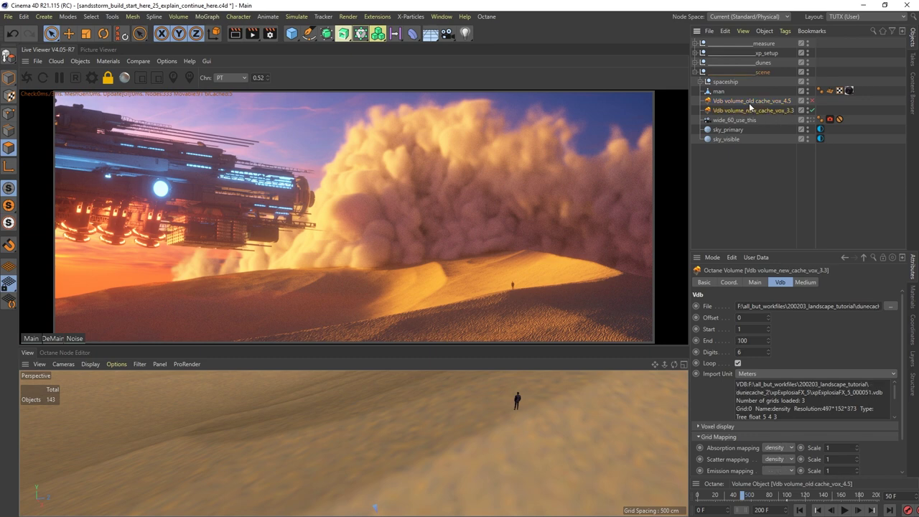
pyautogui.click(777, 103)
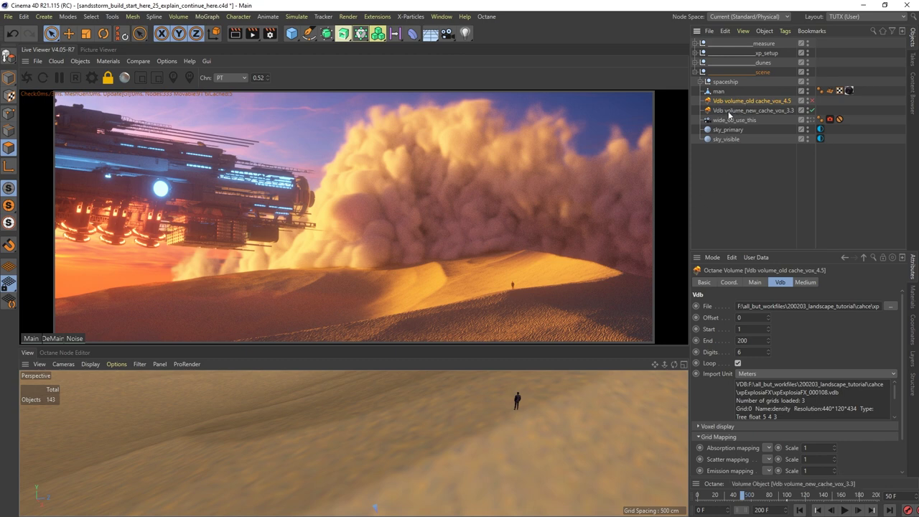
pyautogui.click(809, 111)
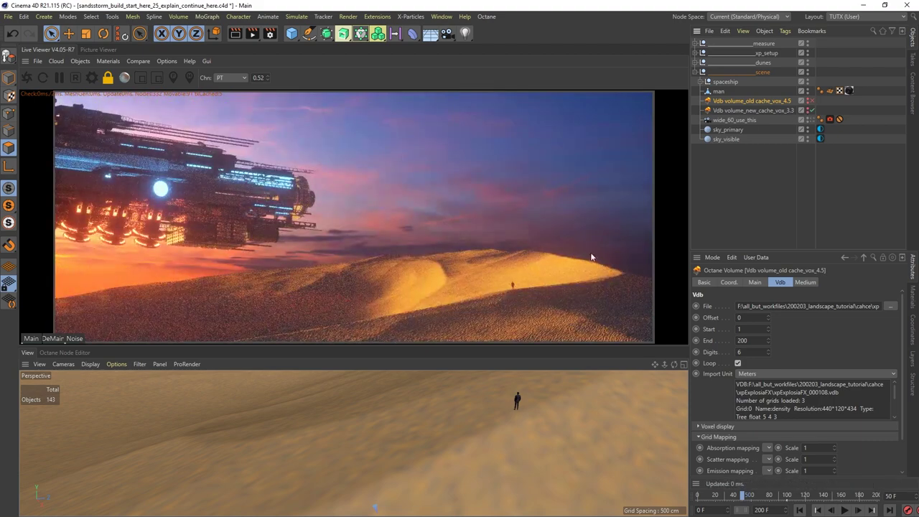
# Step: Check the object properties of the wide_60_use_this camera and look through it again
pyautogui.click(734, 120)
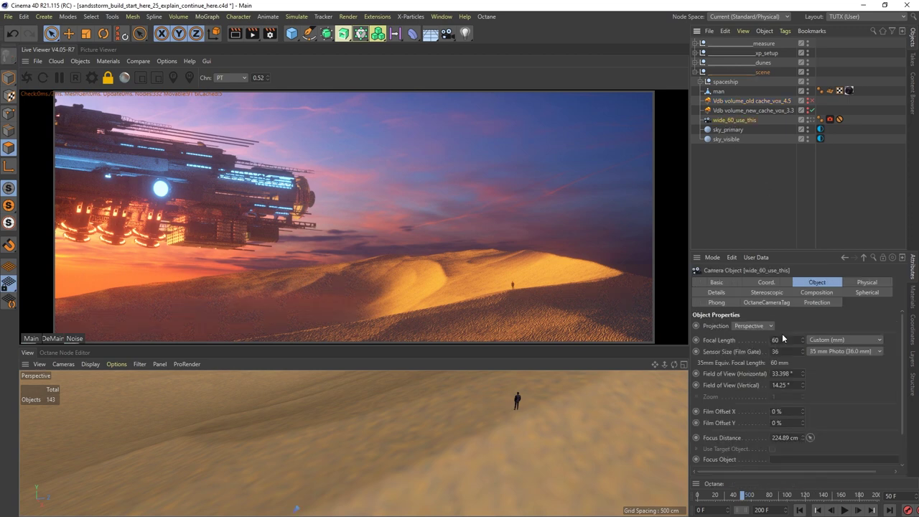
pyautogui.click(812, 121)
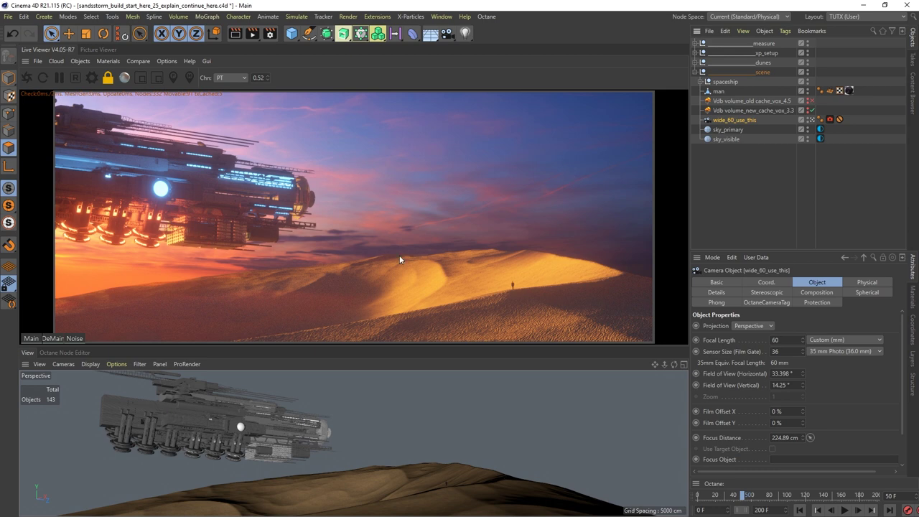
# Step: Examine the environment tags of the sky_primary and sky_visible objects
pyautogui.click(736, 132)
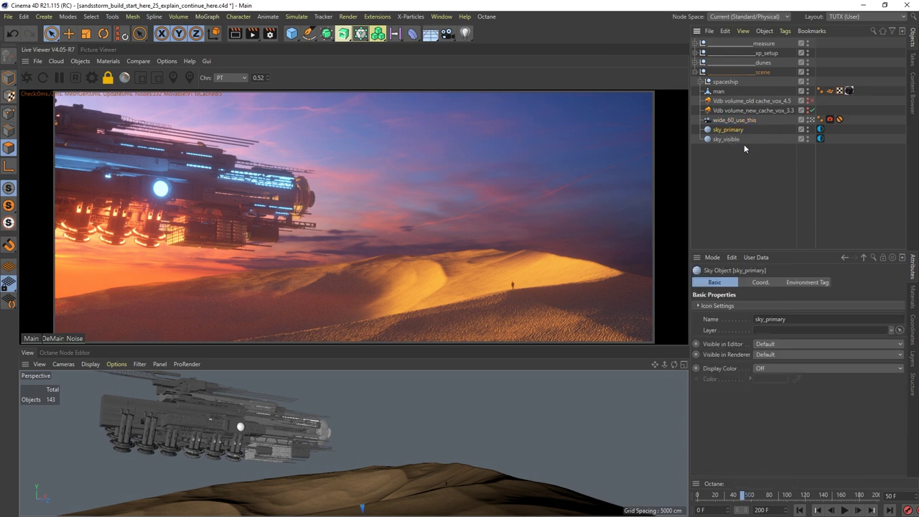
pyautogui.click(732, 139)
pyautogui.click(821, 130)
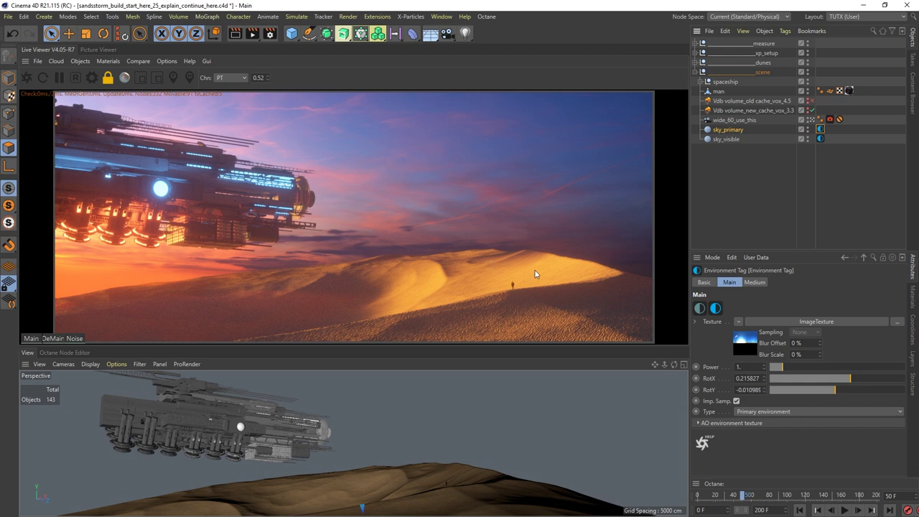
pyautogui.click(726, 139)
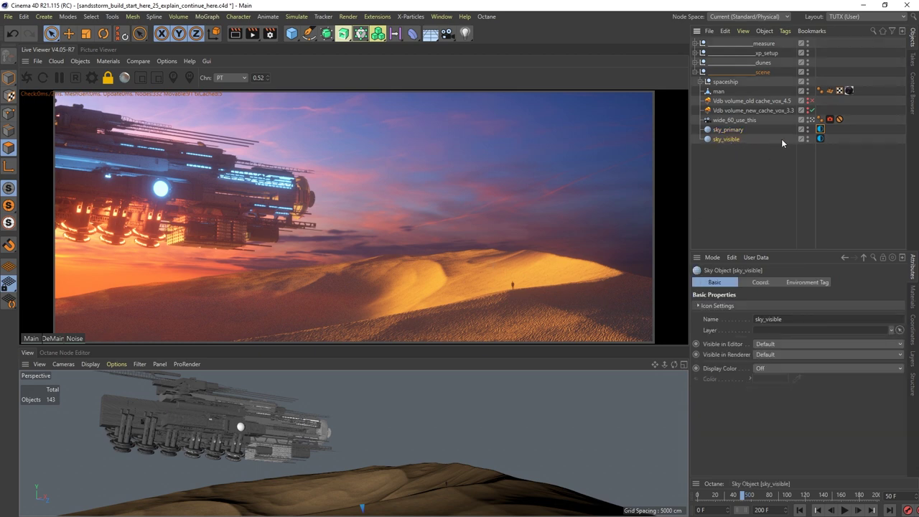
pyautogui.click(821, 139)
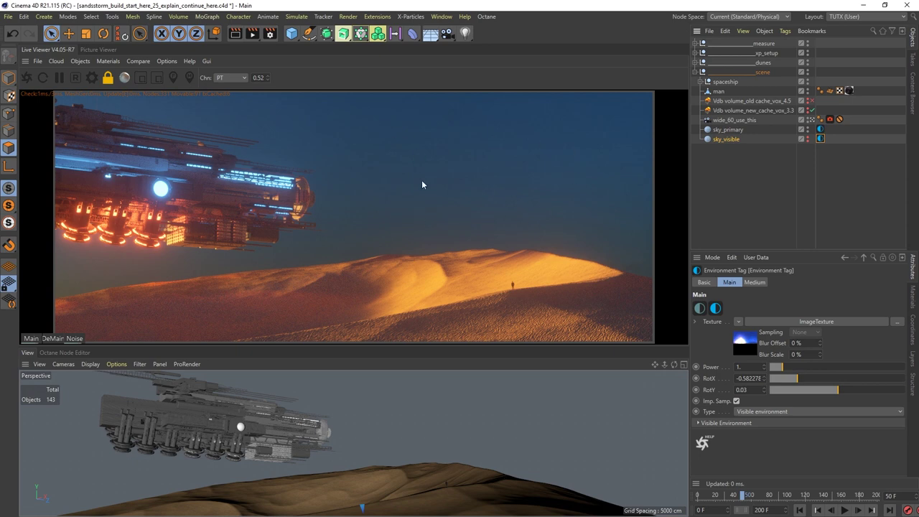
# Step: With sky_visible hidden, try RotX values of about -0.18 and 0.58 on the primary environment, and restore both
pyautogui.click(820, 129)
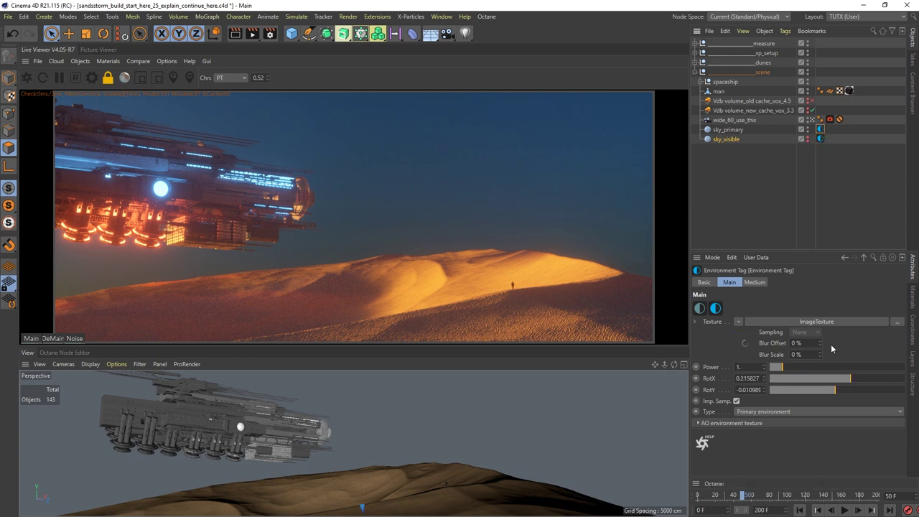
pyautogui.click(824, 383)
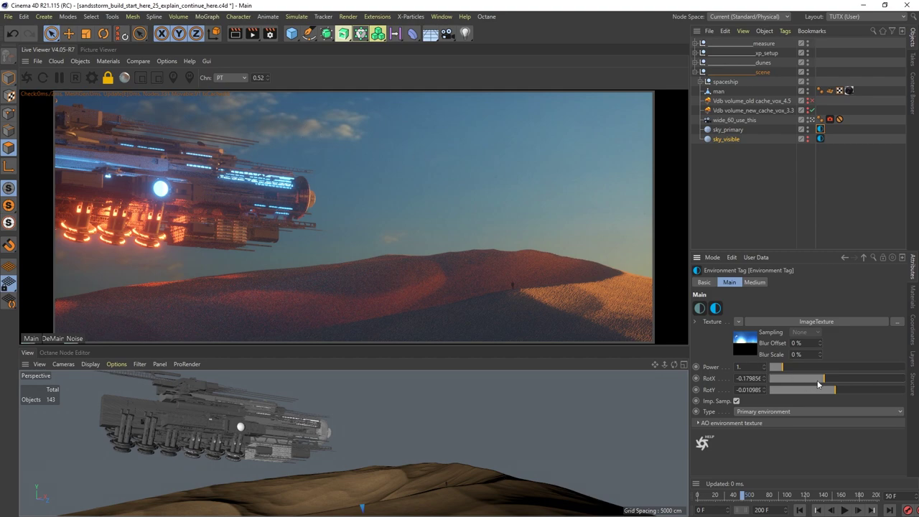
pyautogui.moveTo(812, 384)
pyautogui.mouseDown()
pyautogui.moveTo(800, 382)
pyautogui.moveTo(885, 380)
pyautogui.mouseUp()
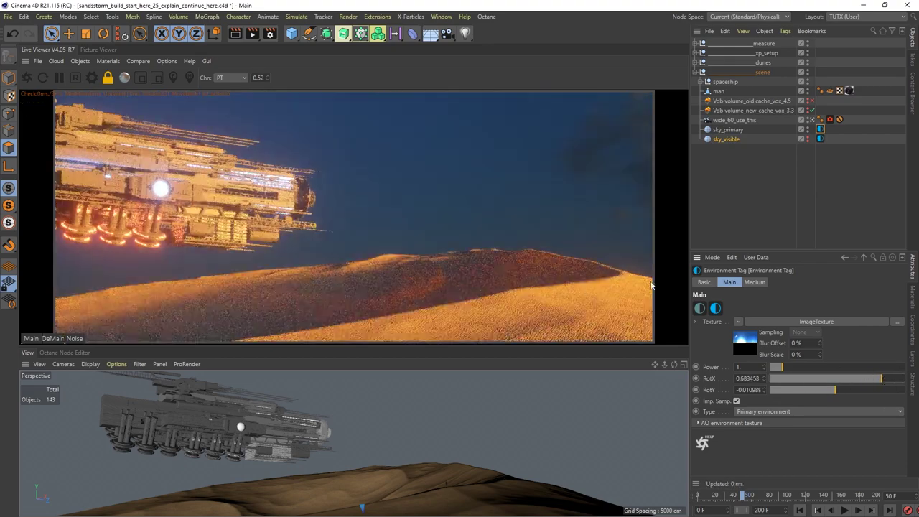
pyautogui.click(11, 36)
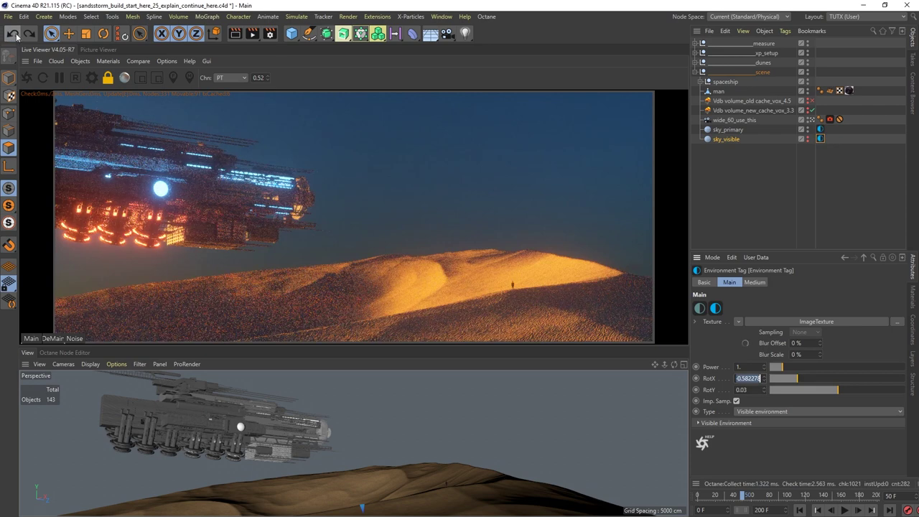
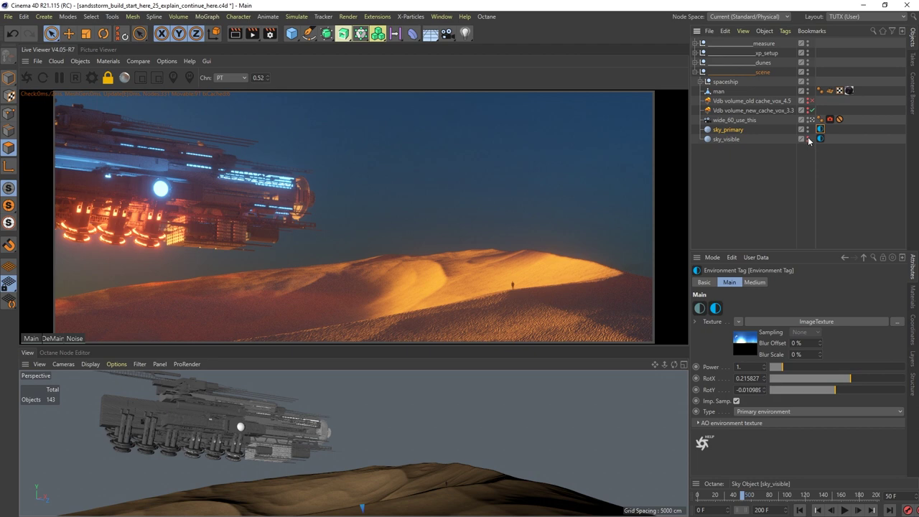
pyautogui.click(808, 140)
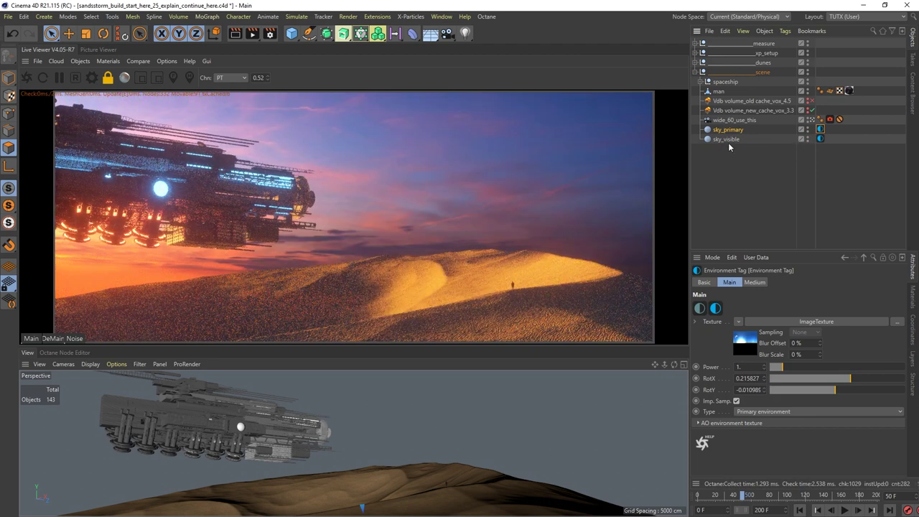
# Step: Try RotX values of about -0.61 and 0.12 on the sky_visible environment tag, and undo the rotations
pyautogui.click(820, 138)
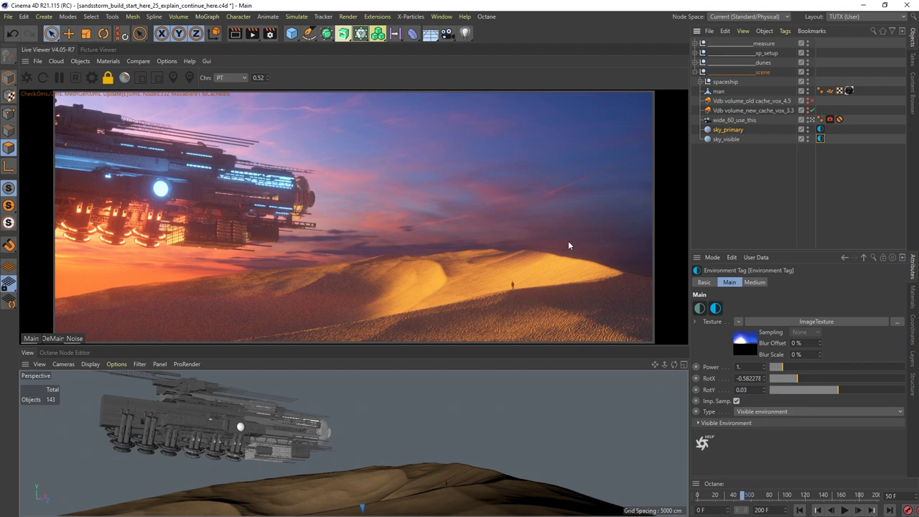
pyautogui.moveTo(793, 385)
pyautogui.mouseDown()
pyautogui.moveTo(814, 382)
pyautogui.moveTo(791, 383)
pyautogui.mouseUp()
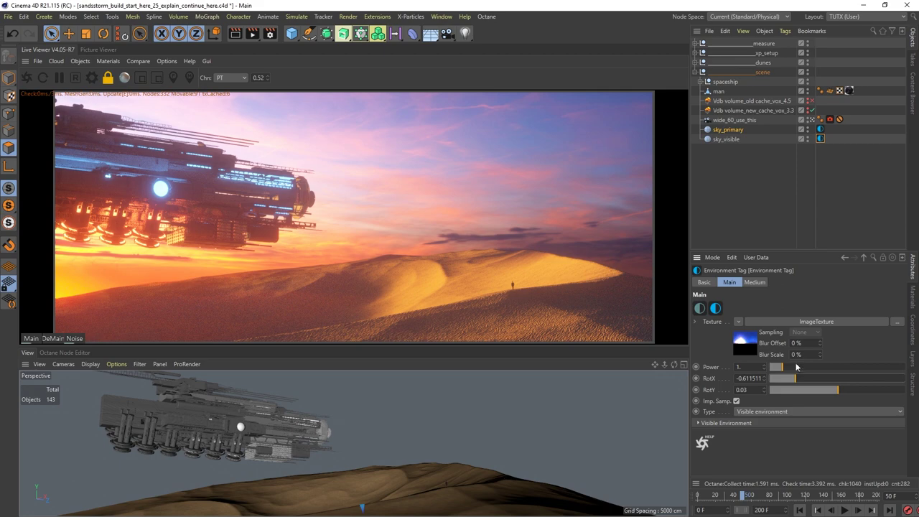
pyautogui.moveTo(793, 384); pyautogui.dragTo(847, 382)
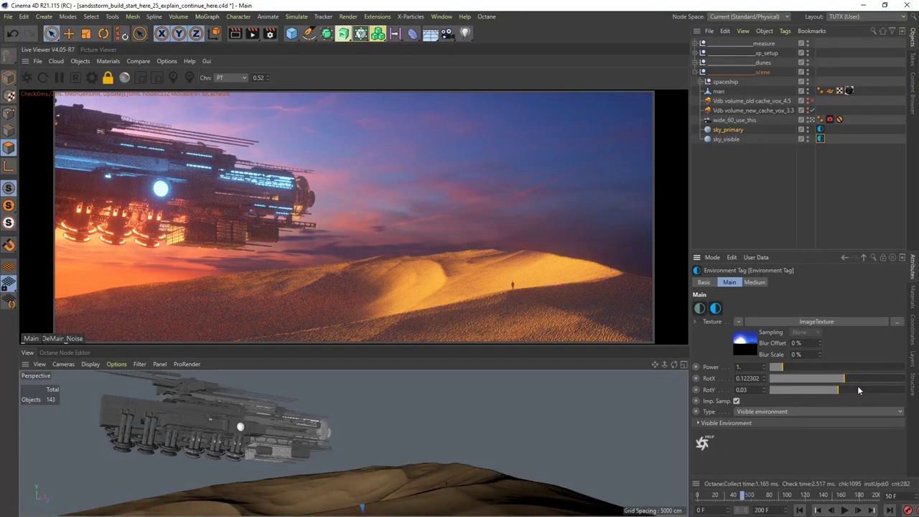
pyautogui.click(13, 33)
pyautogui.click(12, 34)
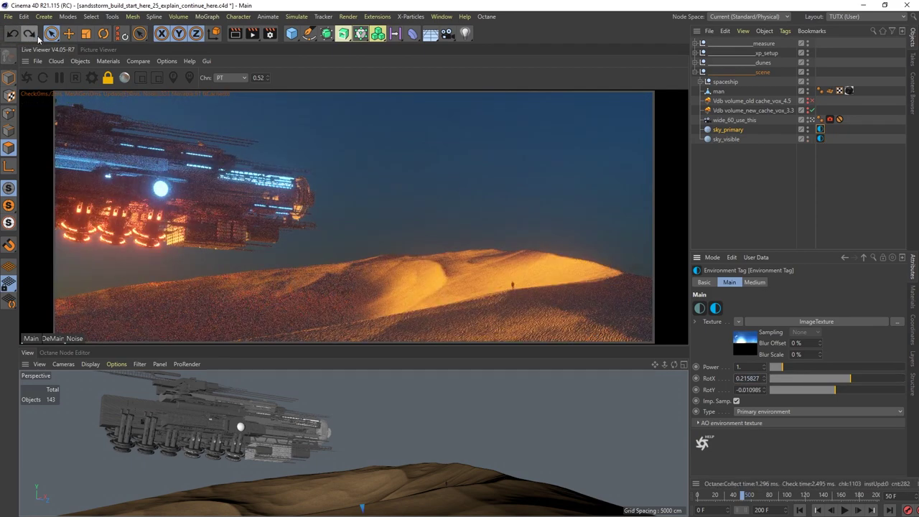
pyautogui.click(28, 34)
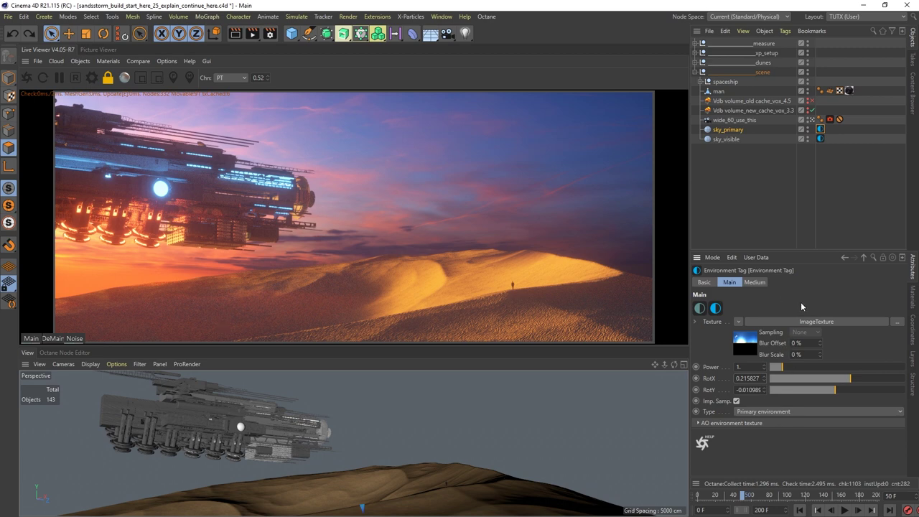
# Step: Examine the HDRI file path in the primary environment's ImageTexture, and select the wide_60_use_this camera
pyautogui.click(816, 321)
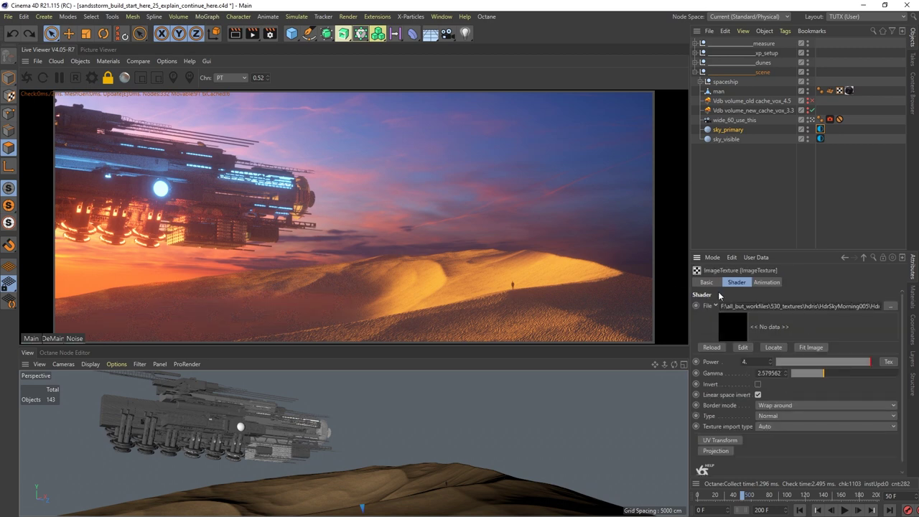
pyautogui.moveTo(820, 306); pyautogui.dragTo(866, 304)
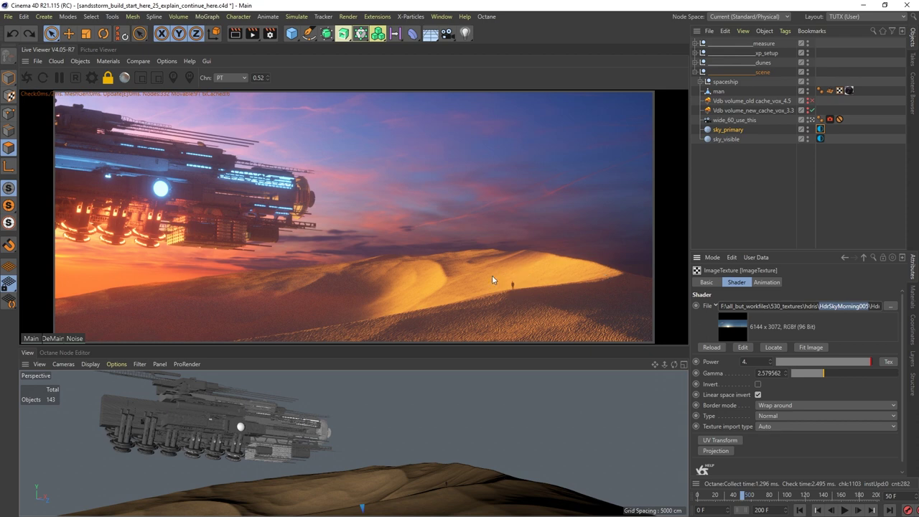
pyautogui.click(826, 307)
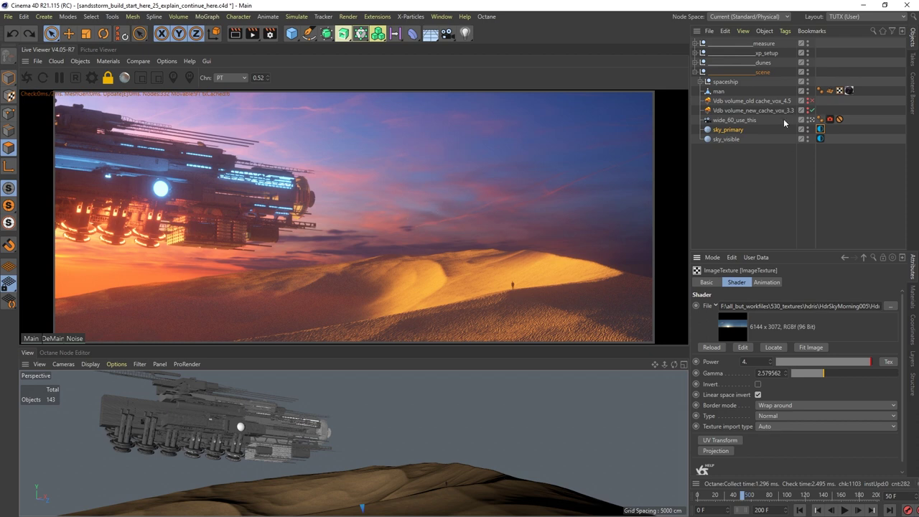
pyautogui.click(734, 120)
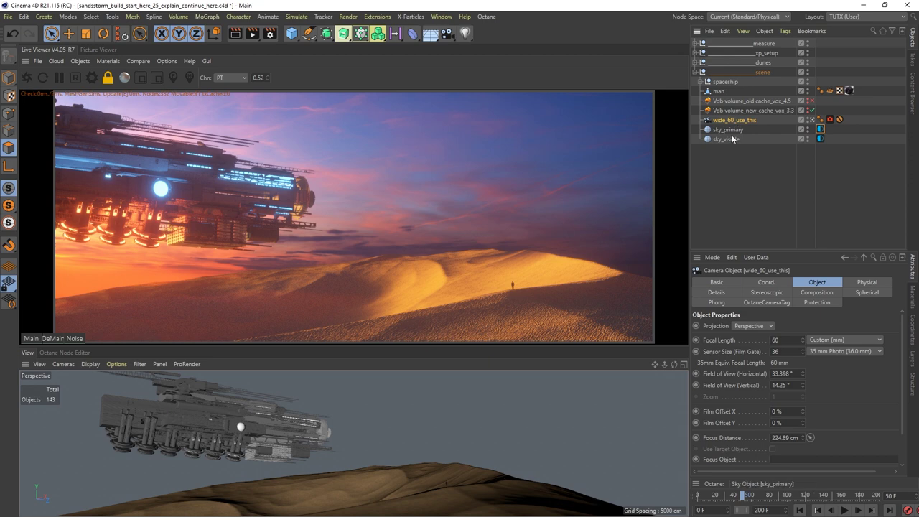
# Step: Examine the Vdb volume_new_cache_vox_3.3 settings and the spaceship null in the scene group
pyautogui.click(739, 102)
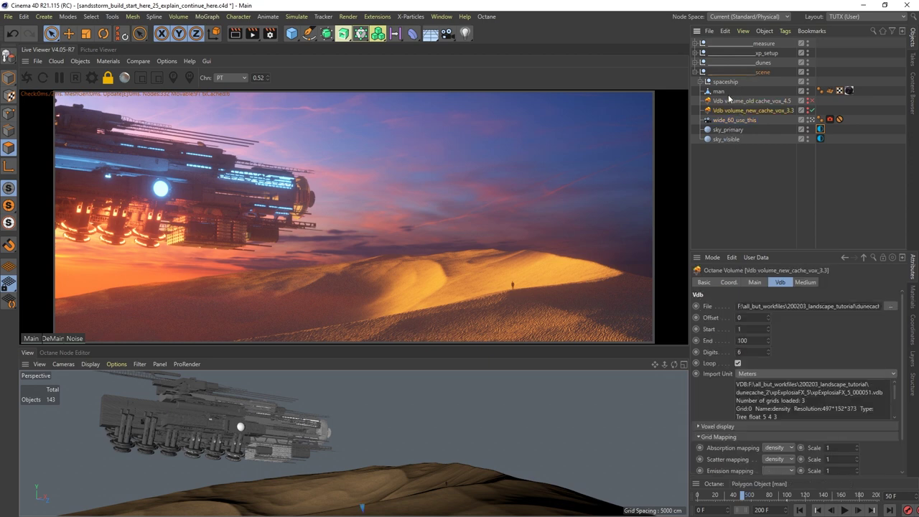
pyautogui.click(725, 82)
pyautogui.click(743, 282)
pyautogui.click(695, 73)
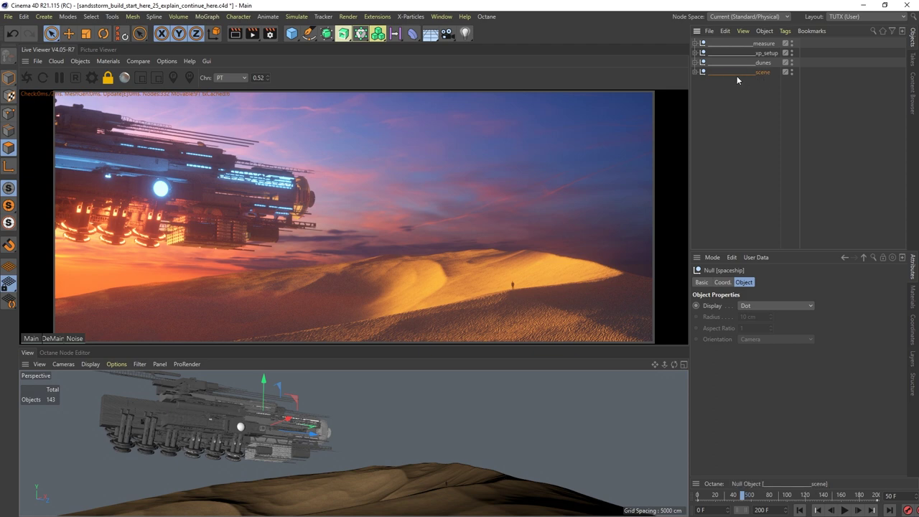
# Step: Examine the dune landscape object and its object properties inside the dunes group
pyautogui.click(762, 63)
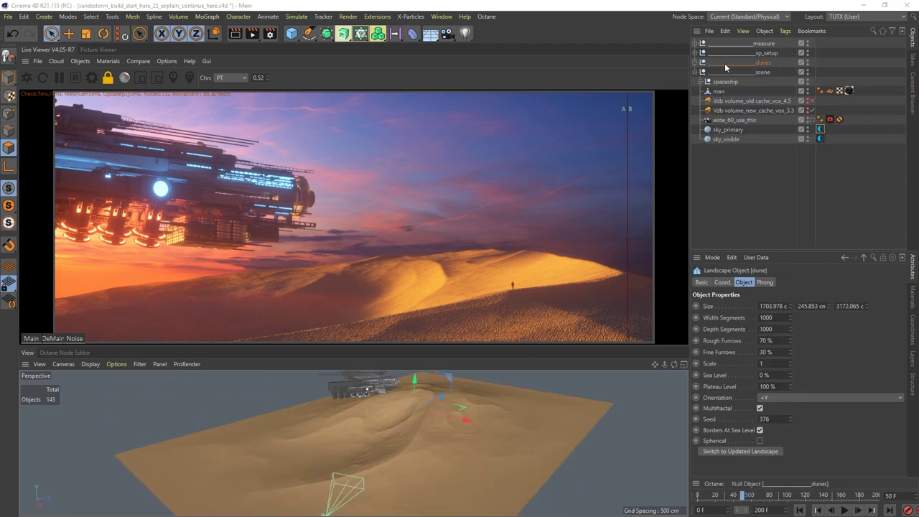
pyautogui.click(698, 62)
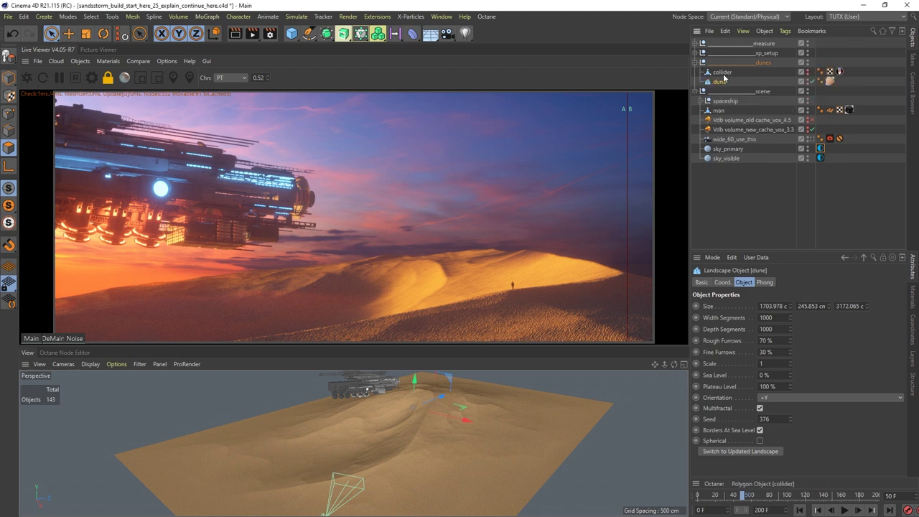
pyautogui.keyDown('alt'); pyautogui.moveTo(435, 389); pyautogui.dragTo(424, 420); pyautogui.keyUp('alt')
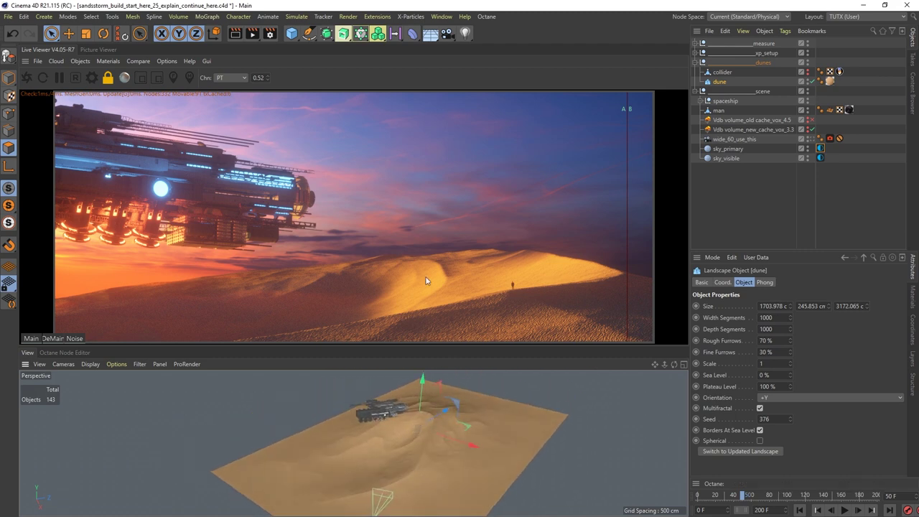
pyautogui.click(292, 33)
pyautogui.moveTo(802, 250); pyautogui.dragTo(802, 189)
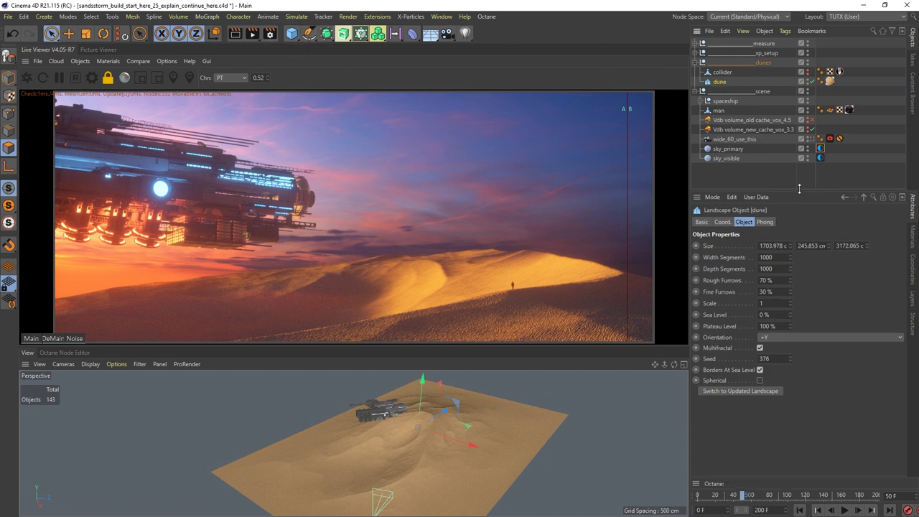
pyautogui.keyDown('alt'); pyautogui.moveTo(408, 442); pyautogui.dragTo(443, 424); pyautogui.keyUp('alt')
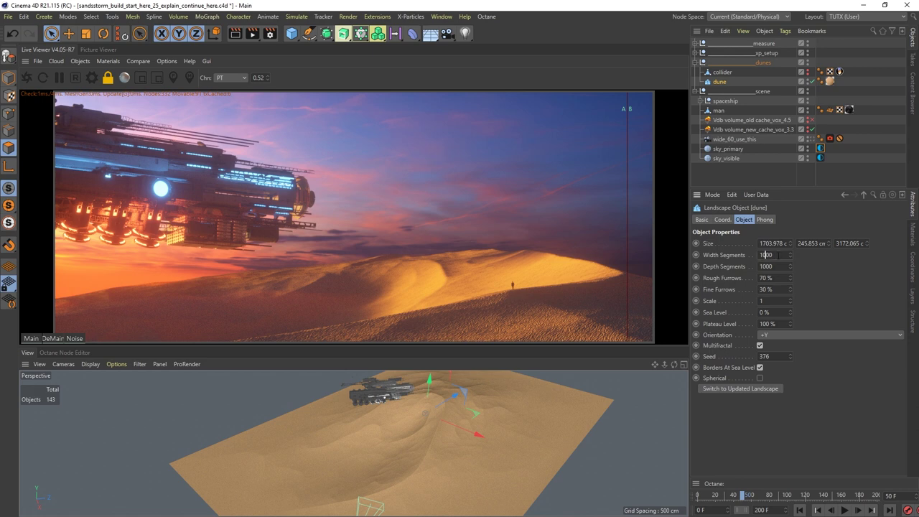
# Step: Try 4 depth segments on the dune landscape, and undo the change
pyautogui.moveTo(773, 267); pyautogui.dragTo(723, 259)
pyautogui.write('4')
pyautogui.press('Return')
pyautogui.scroll(2, 464, 430)
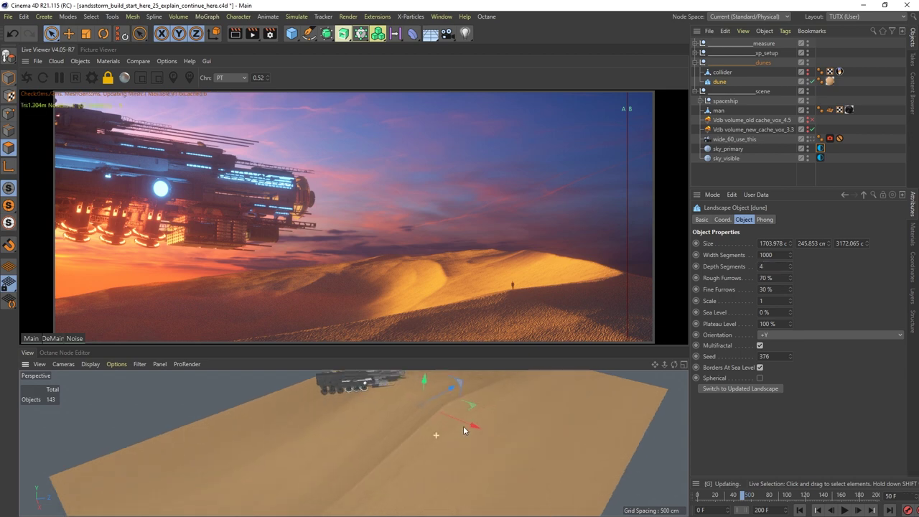
pyautogui.scroll(-3, 455, 427)
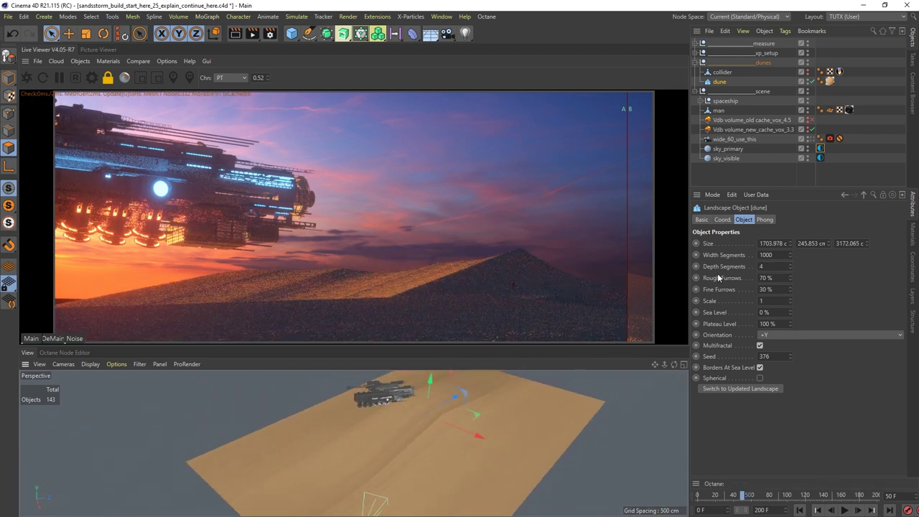
pyautogui.hotkey('ctrl', 'z')
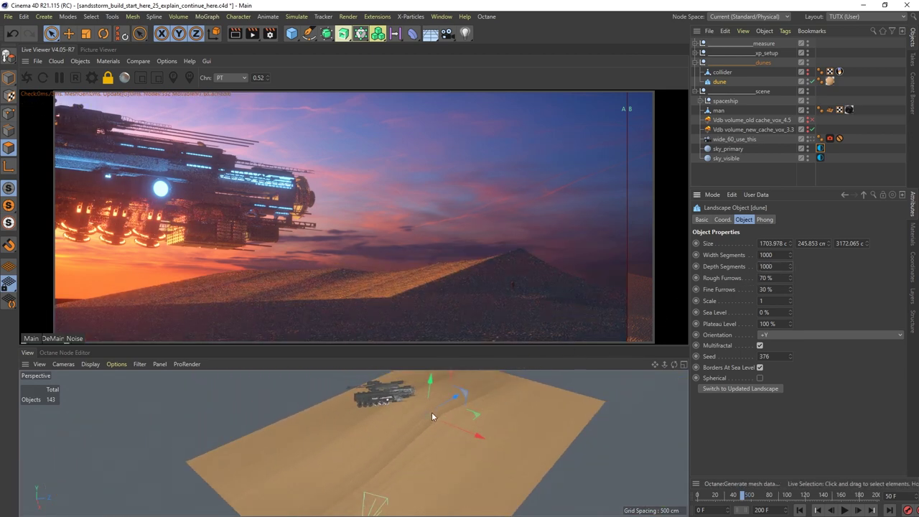
# Step: Show the mesh lines on the shaded dune and examine its polygon density up close from several angles
pyautogui.scroll(5, 431, 416)
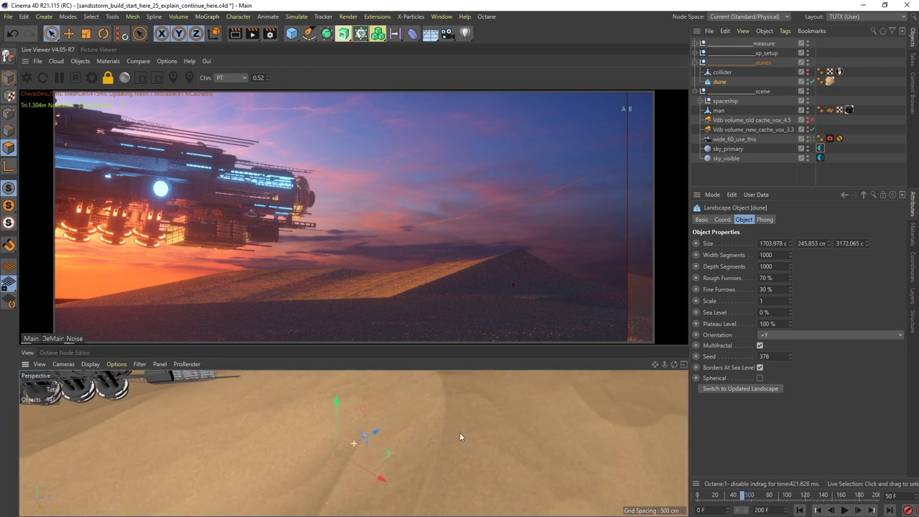
pyautogui.keyDown('alt'); pyautogui.moveTo(446, 431); pyautogui.dragTo(467, 415, button='right'); pyautogui.keyUp('alt')
pyautogui.moveTo(436, 428)
pyautogui.keyDown('alt'); pyautogui.mouseDown()
pyautogui.moveTo(459, 401)
pyautogui.moveTo(462, 410)
pyautogui.moveTo(398, 436)
pyautogui.mouseUp(); pyautogui.keyUp('alt')
pyautogui.press('n')
pyautogui.press('b')
pyautogui.keyDown('alt'); pyautogui.moveTo(431, 441); pyautogui.dragTo(488, 421, button='right'); pyautogui.keyUp('alt')
pyautogui.keyDown('alt'); pyautogui.moveTo(408, 422); pyautogui.dragTo(440, 402); pyautogui.keyUp('alt')
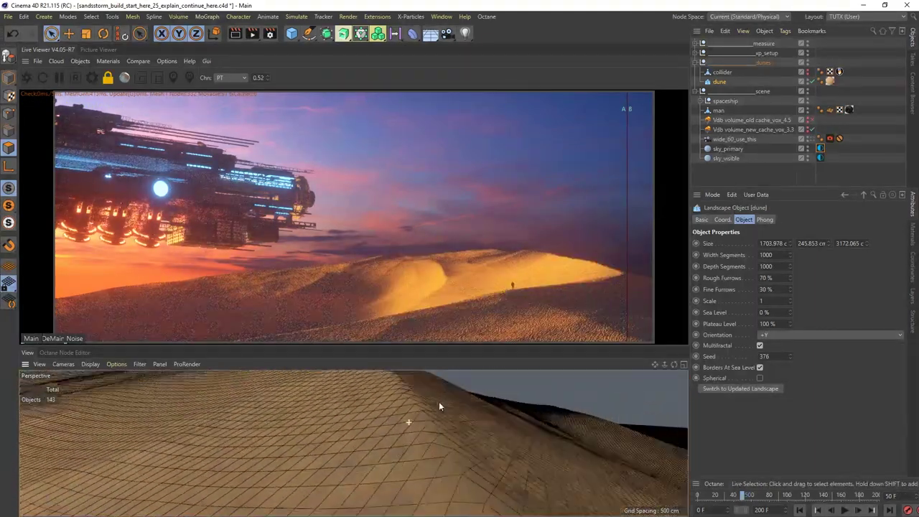
pyautogui.scroll(3, 436, 404)
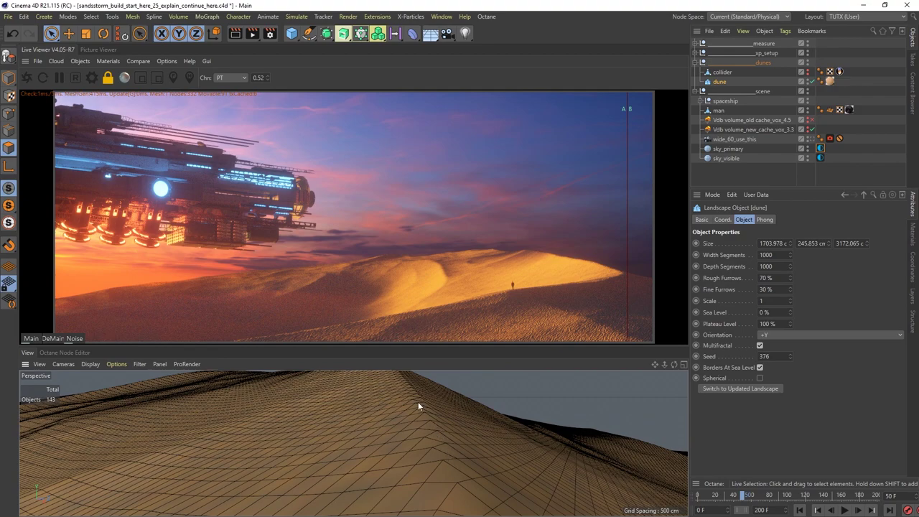
pyautogui.keyDown('alt'); pyautogui.moveTo(451, 469); pyautogui.dragTo(456, 435); pyautogui.keyUp('alt')
pyautogui.scroll(-5, 457, 435)
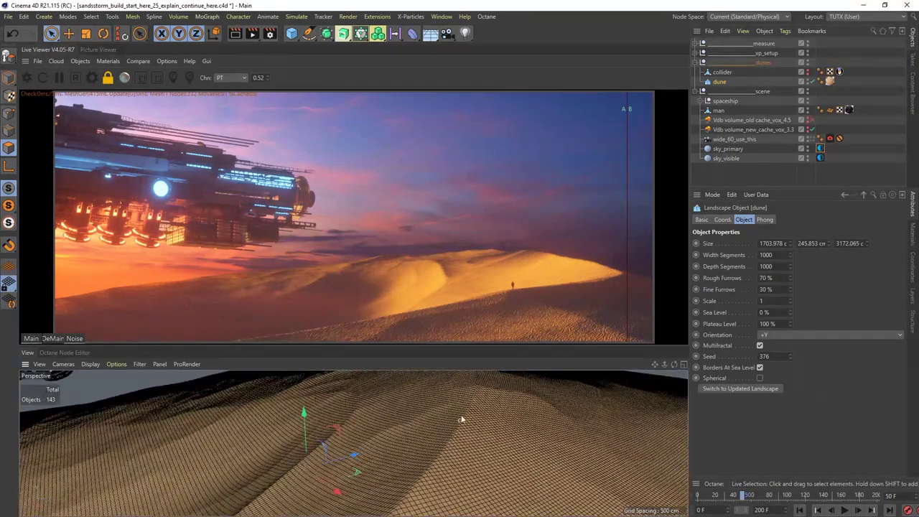
pyautogui.scroll(3, 493, 425)
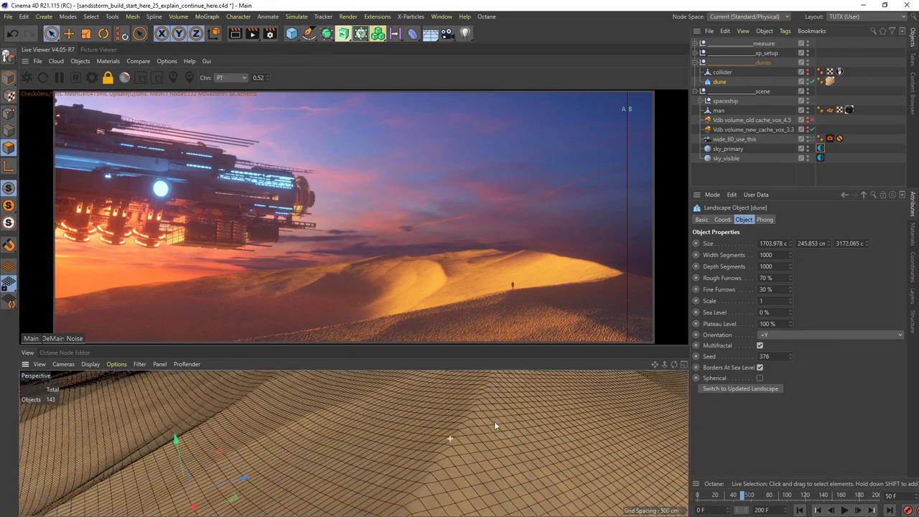
pyautogui.keyDown('alt'); pyautogui.moveTo(494, 426); pyautogui.dragTo(418, 423); pyautogui.keyUp('alt')
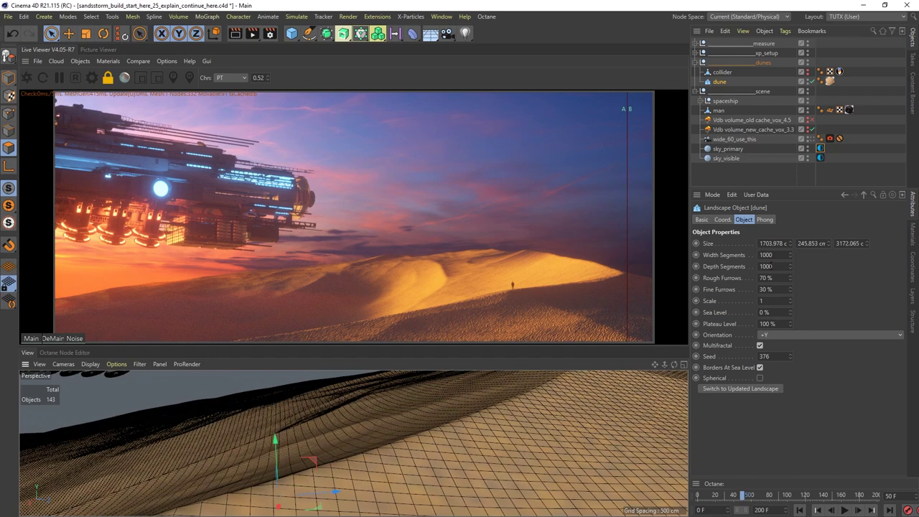
pyautogui.keyDown('alt'); pyautogui.moveTo(491, 386); pyautogui.dragTo(481, 401); pyautogui.keyUp('alt')
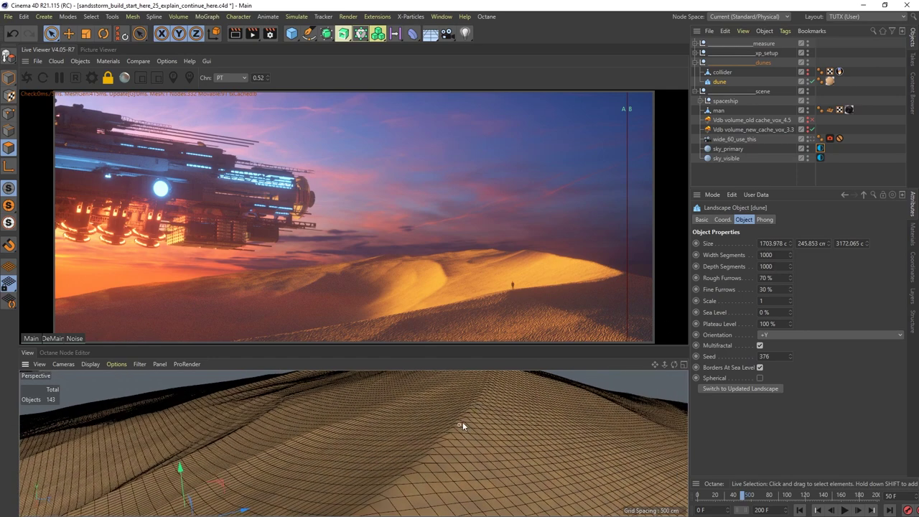
# Step: Try 300 width segments and 300 depth segments on the dune and inspect its coarser mesh
pyautogui.doubleClick(772, 255)
pyautogui.write('300')
pyautogui.press('Tab')
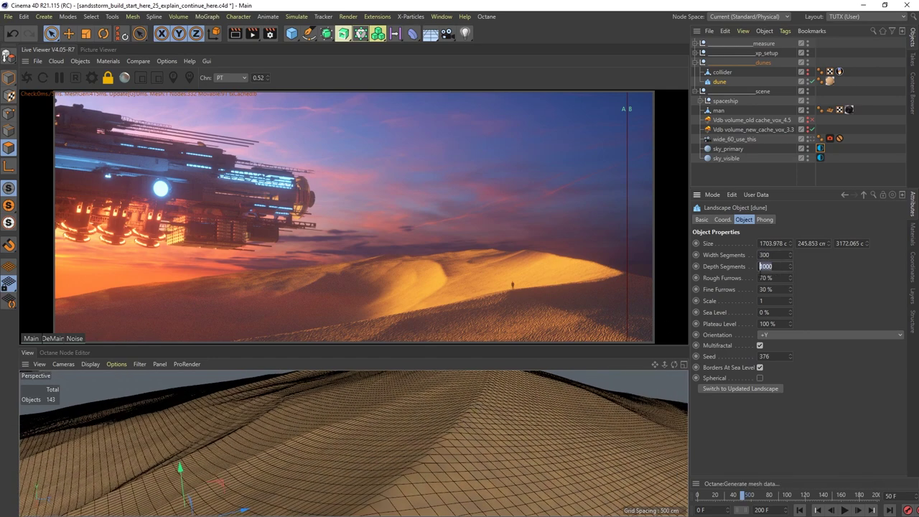
pyautogui.write('300')
pyautogui.press('Return')
pyautogui.keyDown('alt'); pyautogui.moveTo(431, 424); pyautogui.dragTo(465, 463); pyautogui.keyUp('alt')
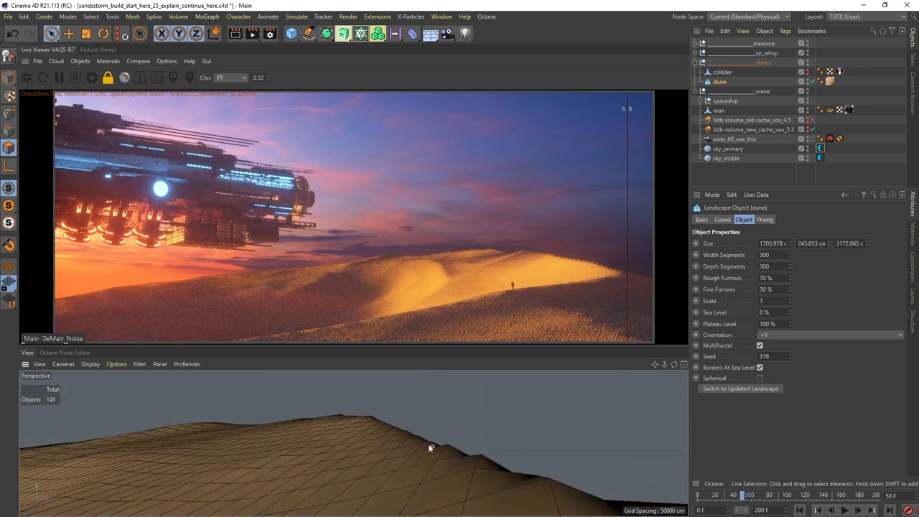
pyautogui.keyDown('alt'); pyautogui.moveTo(406, 435); pyautogui.dragTo(405, 462); pyautogui.keyUp('alt')
pyautogui.keyDown('alt'); pyautogui.moveTo(412, 443); pyautogui.dragTo(391, 448, button='right'); pyautogui.keyUp('alt')
pyautogui.keyDown('alt'); pyautogui.moveTo(391, 448); pyautogui.dragTo(488, 402); pyautogui.keyUp('alt')
# Step: Set both the width and depth segments of the dune to 1000
pyautogui.doubleClick(764, 254)
pyautogui.write('10')
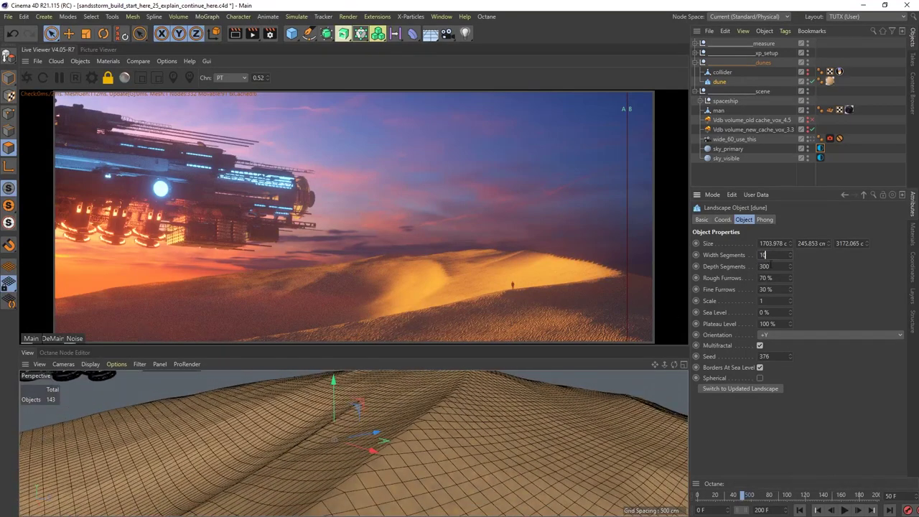
pyautogui.write('00')
pyautogui.press('Tab')
pyautogui.write('1000')
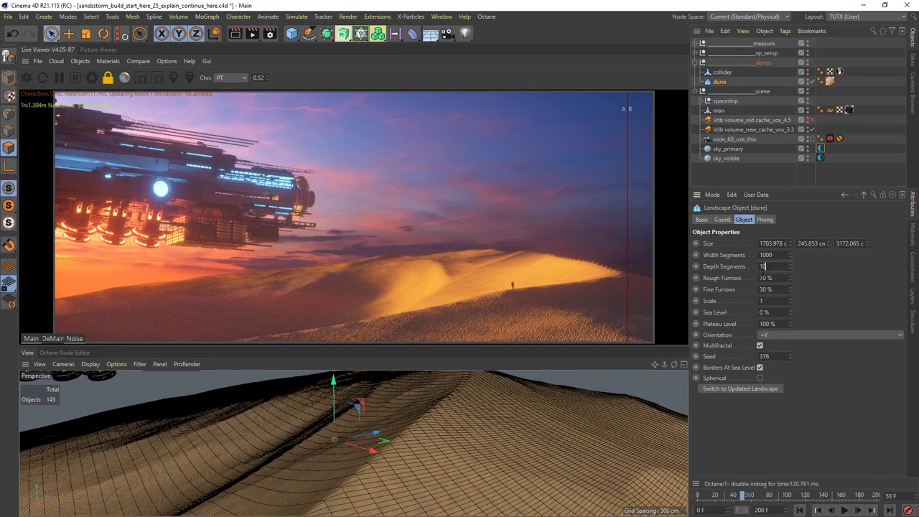
pyautogui.press('Return')
# Step: Display the dune with plain Gouraud shading, without the mesh lines
pyautogui.keyDown('alt'); pyautogui.moveTo(453, 416); pyautogui.dragTo(394, 431, button='right'); pyautogui.keyUp('alt')
pyautogui.keyDown('alt'); pyautogui.moveTo(394, 429); pyautogui.dragTo(499, 408); pyautogui.keyUp('alt')
pyautogui.press('n')
pyautogui.press('a')
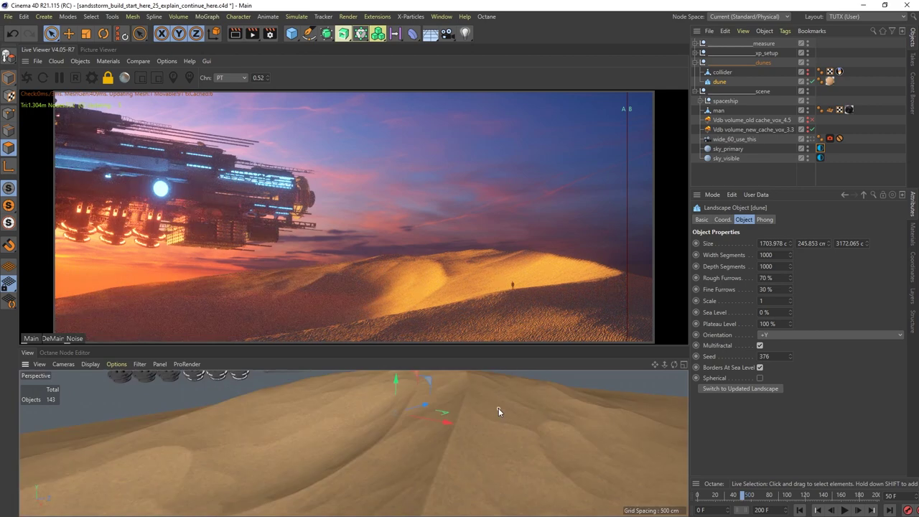
pyautogui.keyDown('alt'); pyautogui.moveTo(448, 428); pyautogui.dragTo(471, 416); pyautogui.keyUp('alt')
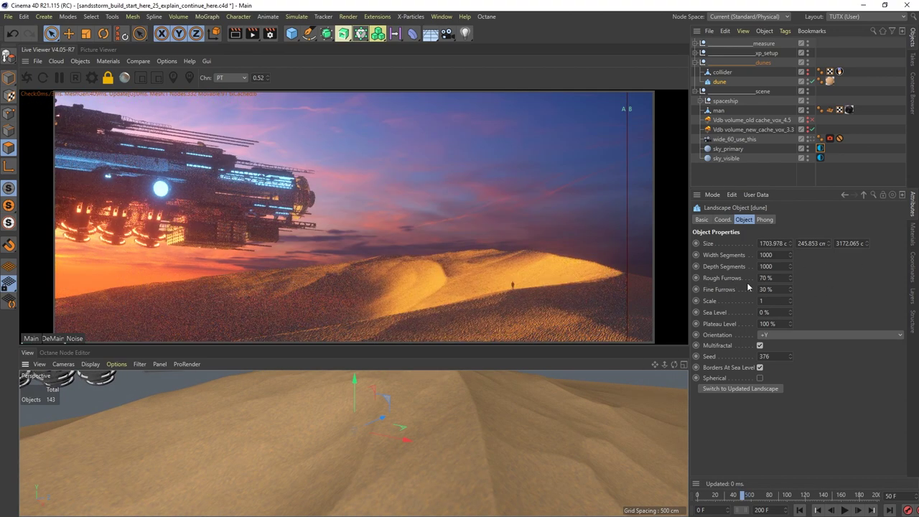
# Step: Try Rough Furrows of 90% on the dune, and restore 70%
pyautogui.moveTo(774, 278); pyautogui.dragTo(670, 285)
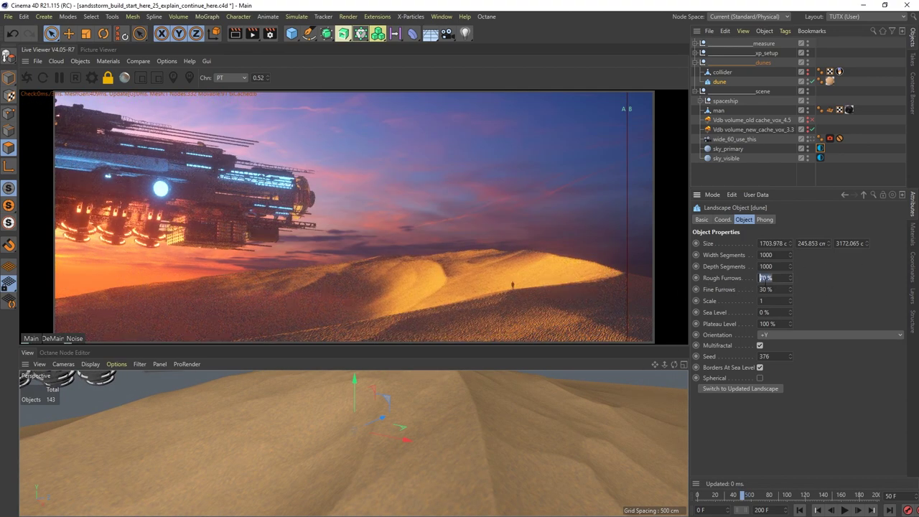
pyautogui.write('90')
pyautogui.press('Return')
pyautogui.moveTo(464, 406)
pyautogui.keyDown('alt'); pyautogui.mouseDown()
pyautogui.moveTo(425, 414)
pyautogui.moveTo(458, 414)
pyautogui.mouseUp(); pyautogui.keyUp('alt')
pyautogui.moveTo(775, 278); pyautogui.dragTo(753, 279)
pyautogui.write('70')
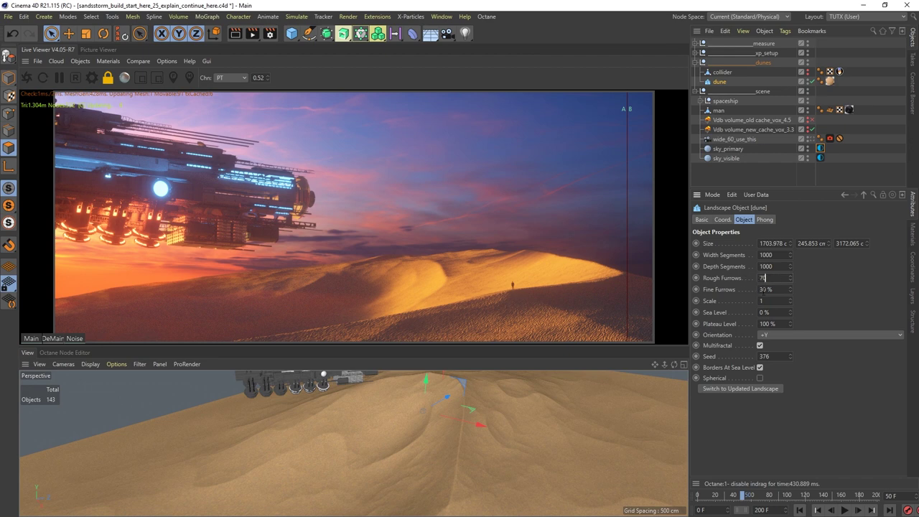
pyautogui.press('Return')
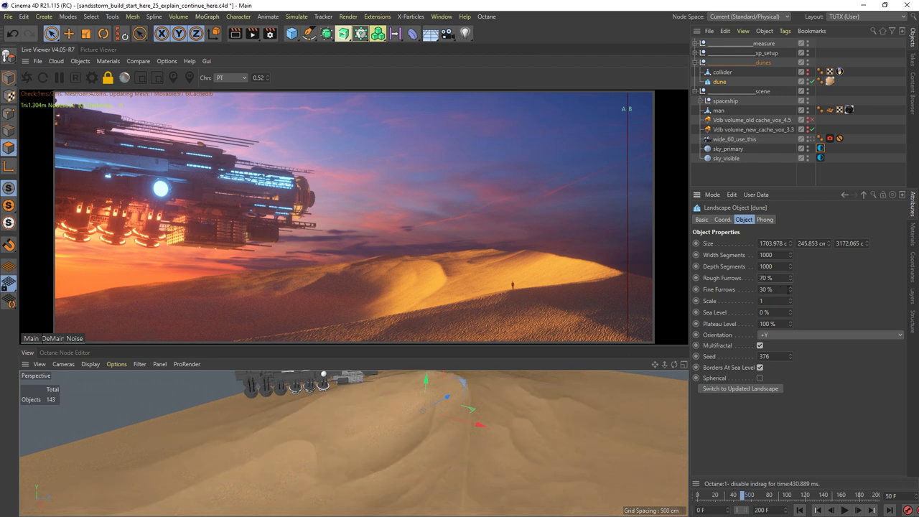
# Step: Try Fine Furrows of 99% and 70% on the dune, and restore 30%
pyautogui.hotkey('ctrl', 'z')
pyautogui.hotkey('ctrl', 'z')
pyautogui.hotkey('ctrl', 'z')
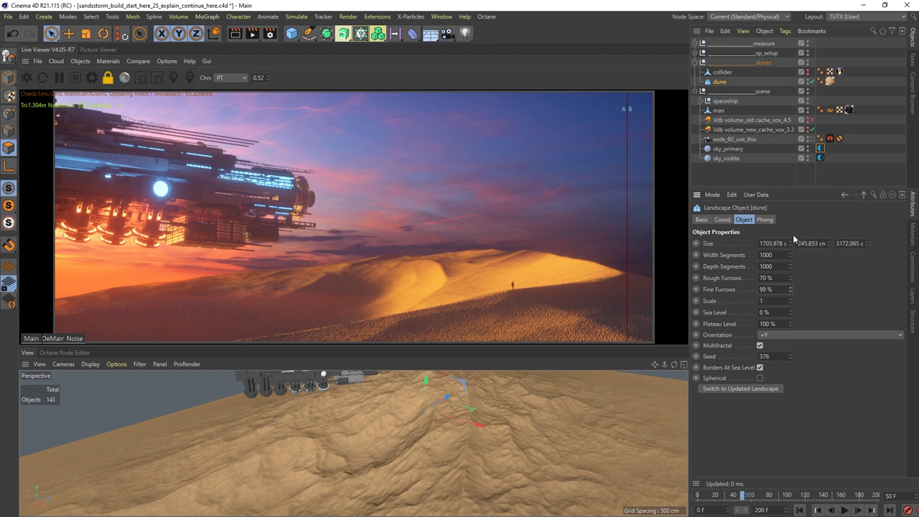
pyautogui.moveTo(793, 246); pyautogui.dragTo(792, 252)
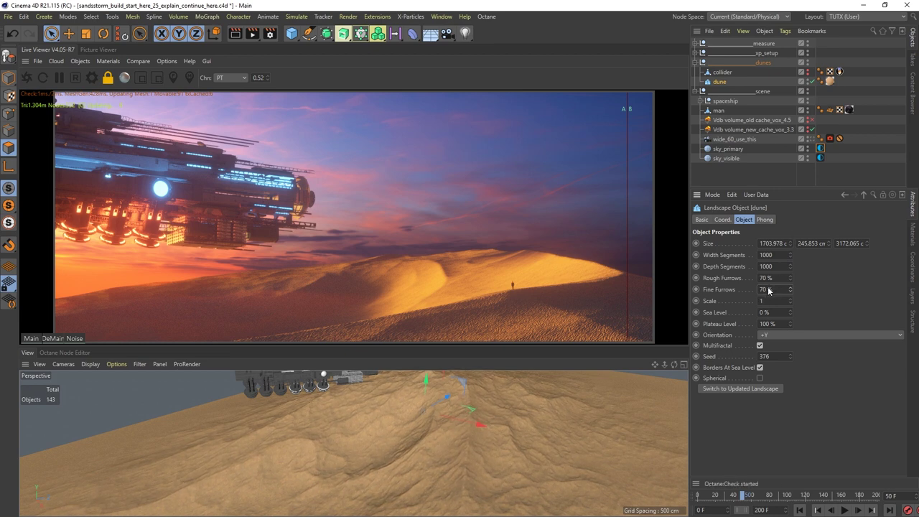
pyautogui.doubleClick(771, 289)
pyautogui.write('30')
pyautogui.press('Return')
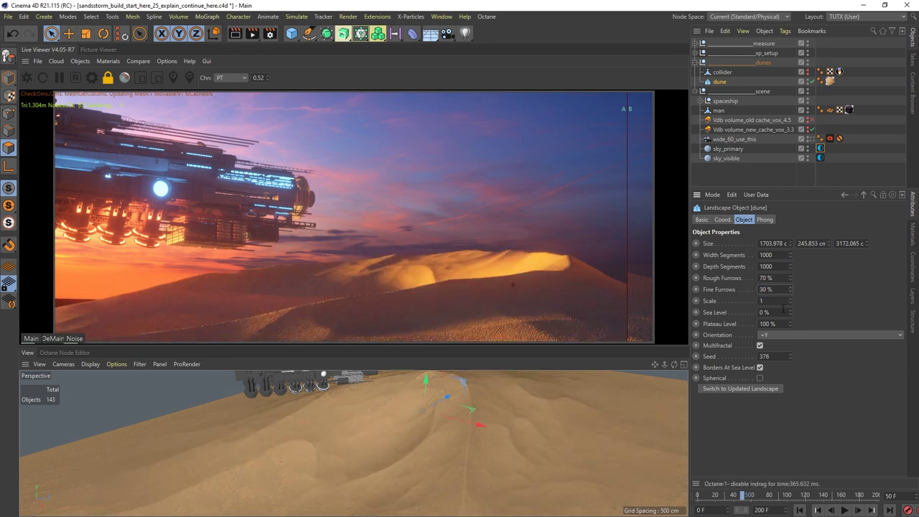
# Step: Try Fine Furrows of 20% and 0% on the dune, and restore 30%
pyautogui.doubleClick(767, 289)
pyautogui.write('20')
pyautogui.press('Return')
pyautogui.doubleClick(767, 289)
pyautogui.write('0')
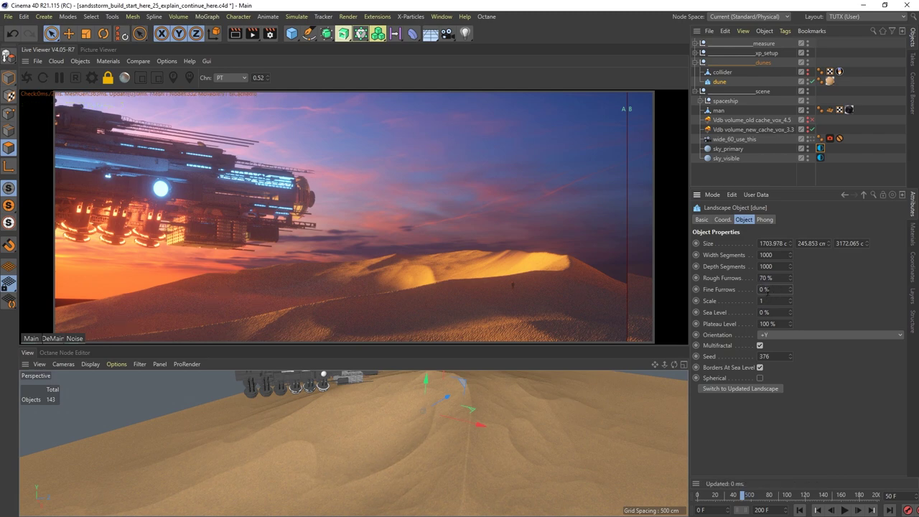
pyautogui.press('Return')
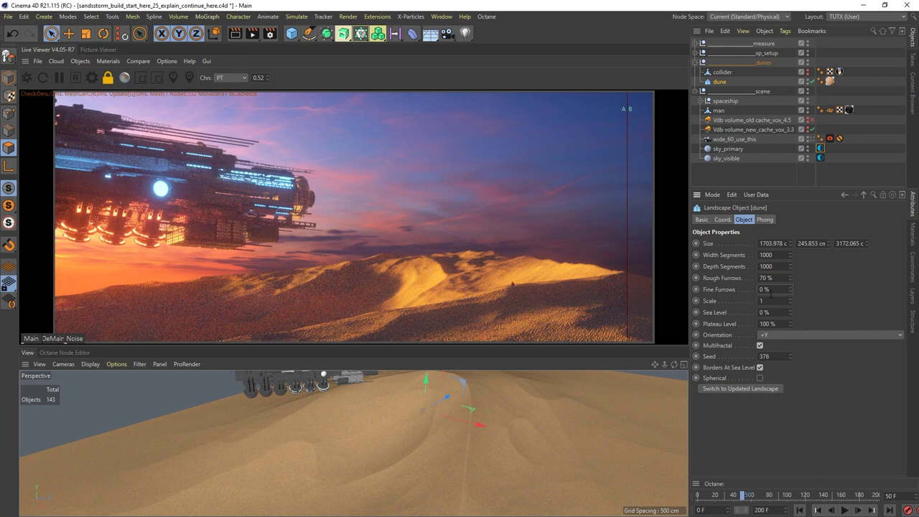
pyautogui.doubleClick(764, 290)
pyautogui.write('30')
pyautogui.press('Return')
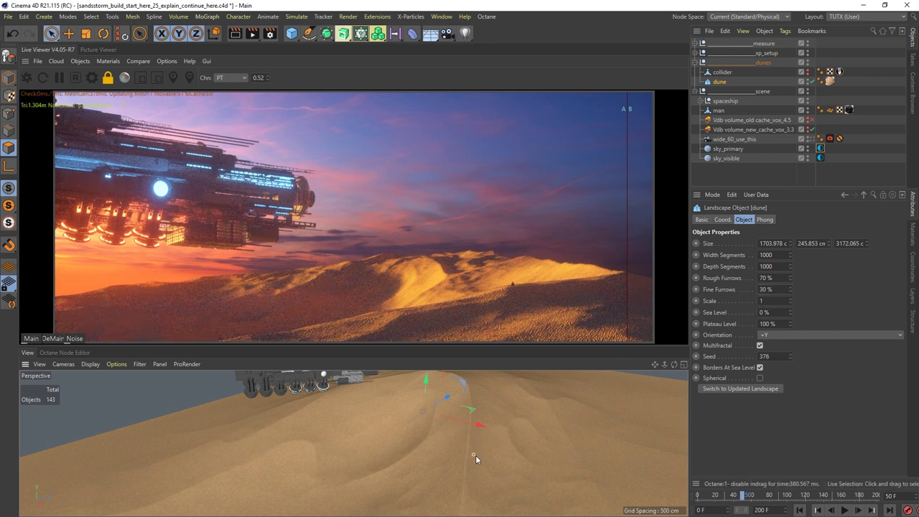
# Step: Set the dune landscape's Scale to 0.5 and inspect the whole terrain
pyautogui.keyDown('alt'); pyautogui.moveTo(475, 455); pyautogui.dragTo(496, 397, button='middle'); pyautogui.keyUp('alt')
pyautogui.doubleClick(769, 301)
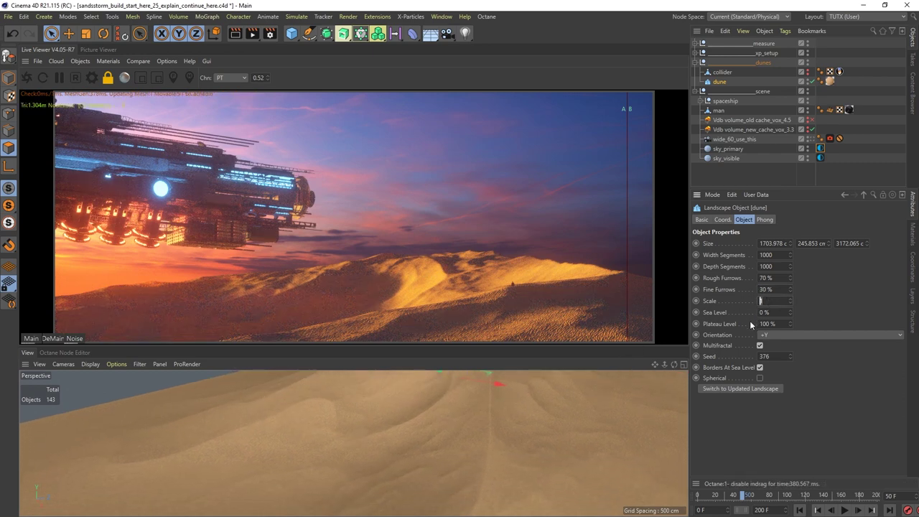
pyautogui.write('0.5')
pyautogui.press('Return')
pyautogui.scroll(5, 473, 413)
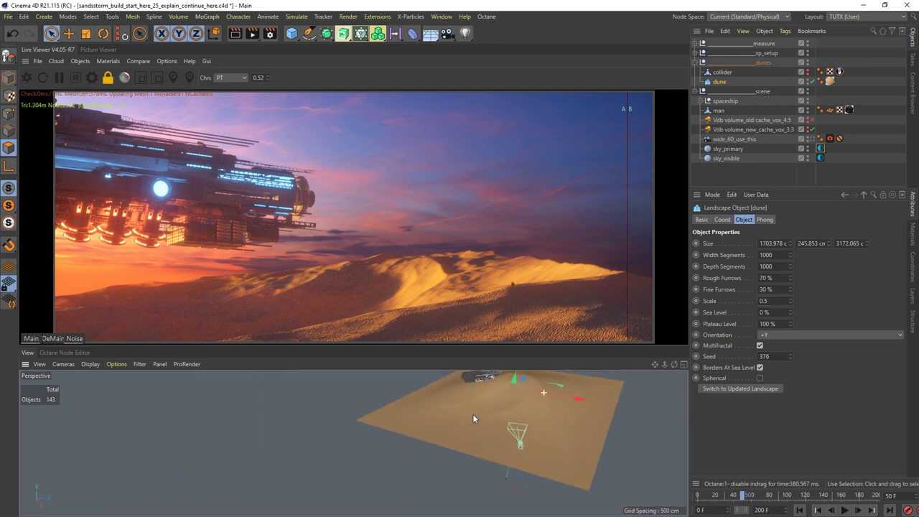
pyautogui.scroll(-3, 473, 413)
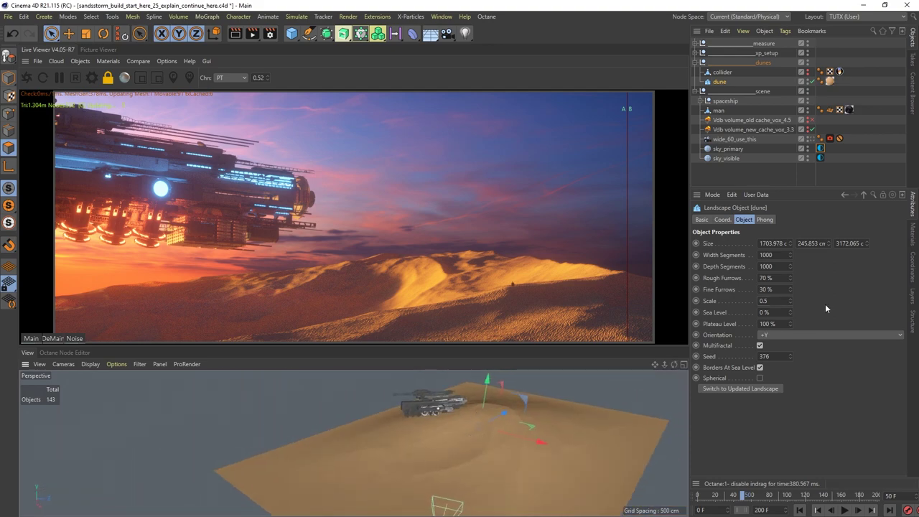
# Step: Try Scale values of 2 and 2.2 on the dune landscape, and restore 1
pyautogui.write('2')
pyautogui.press('Return')
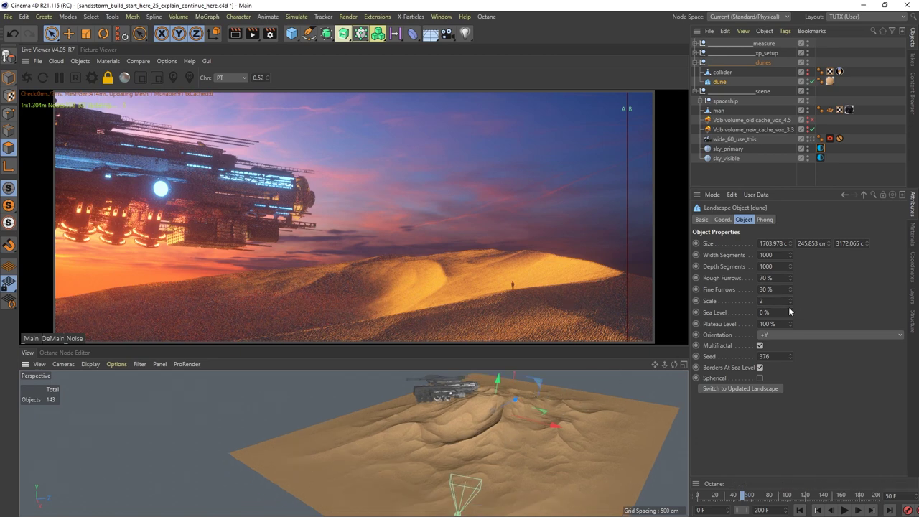
pyautogui.moveTo(791, 297)
pyautogui.mouseDown()
pyautogui.moveTo(798, 208)
pyautogui.moveTo(791, 300)
pyautogui.mouseUp()
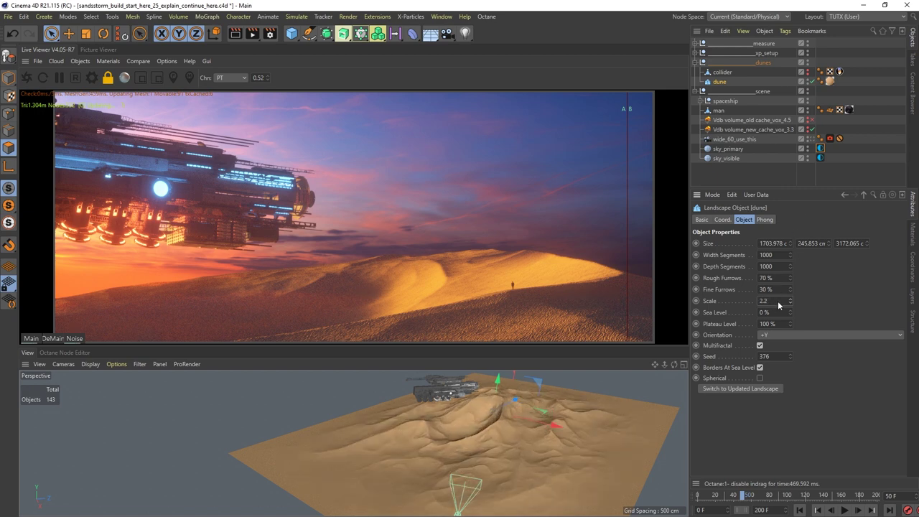
pyautogui.doubleClick(776, 305)
pyautogui.write('1')
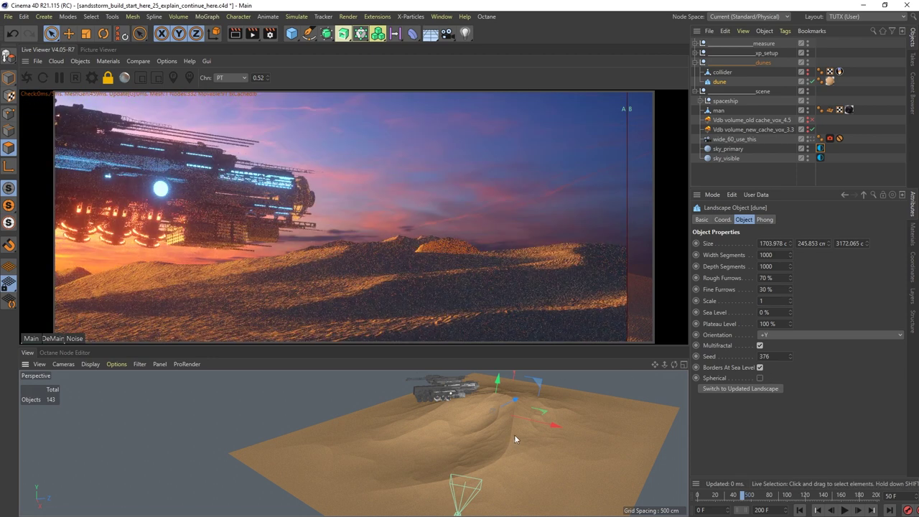
# Step: Try a Seed of 200 on the dune landscape and check the result through the wide_60_use_this camera
pyautogui.keyDown('alt'); pyautogui.moveTo(514, 438); pyautogui.dragTo(496, 437, button='middle'); pyautogui.keyUp('alt')
pyautogui.moveTo(496, 437)
pyautogui.keyDown('alt'); pyautogui.mouseDown()
pyautogui.moveTo(521, 423)
pyautogui.moveTo(495, 425)
pyautogui.mouseUp(); pyautogui.keyUp('alt')
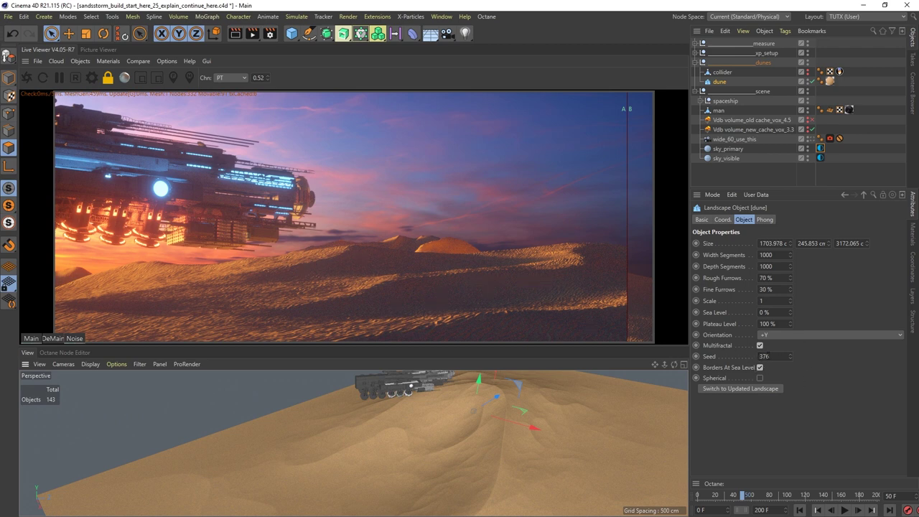
pyautogui.write('200')
pyautogui.press('Return')
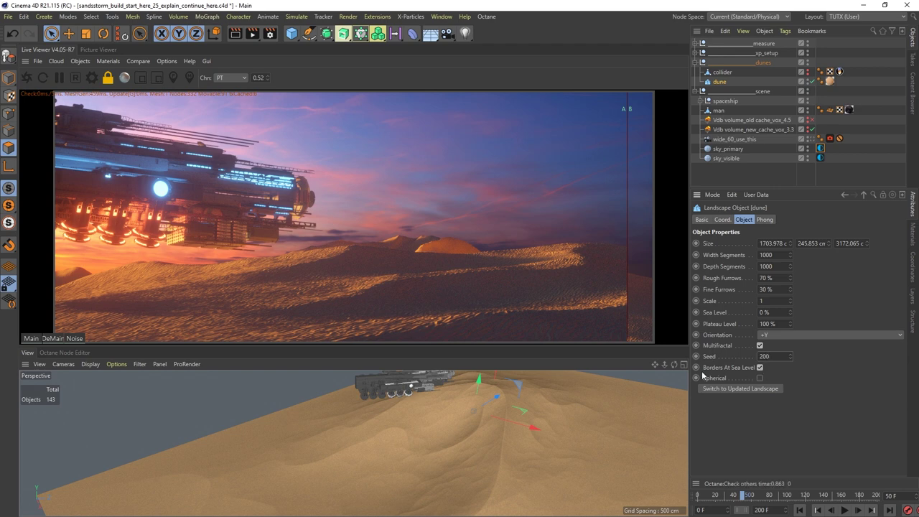
pyautogui.scroll(-6, 440, 429)
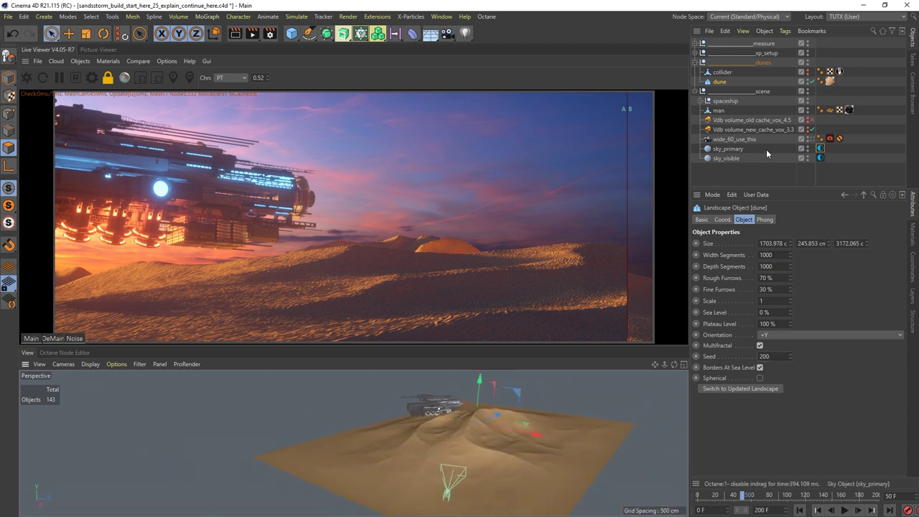
pyautogui.click(812, 138)
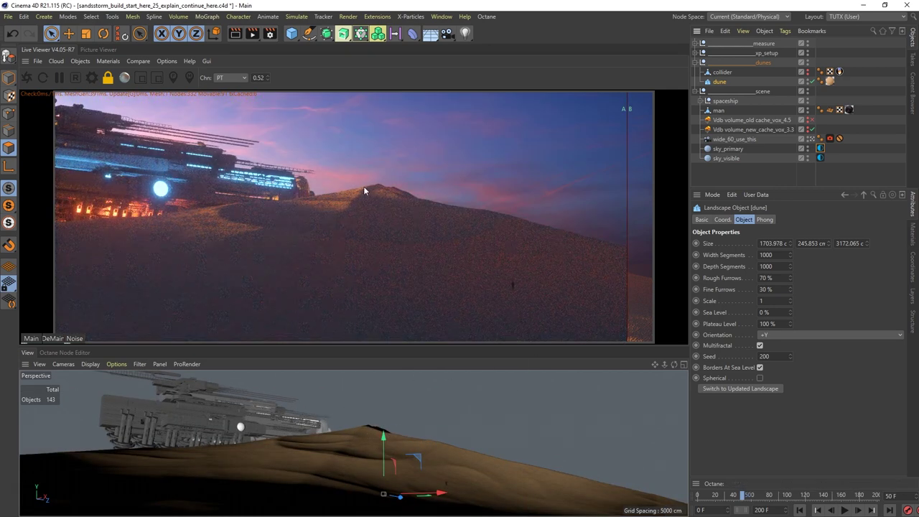
# Step: Try Seed values from 199 down to 195 on the dune, inspecting the whole terrain, and restore 376
pyautogui.click(790, 360)
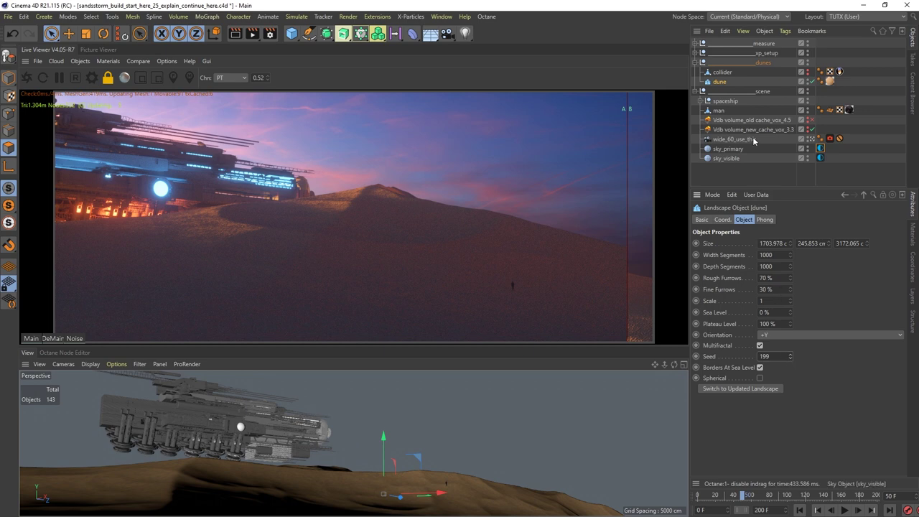
pyautogui.click(811, 139)
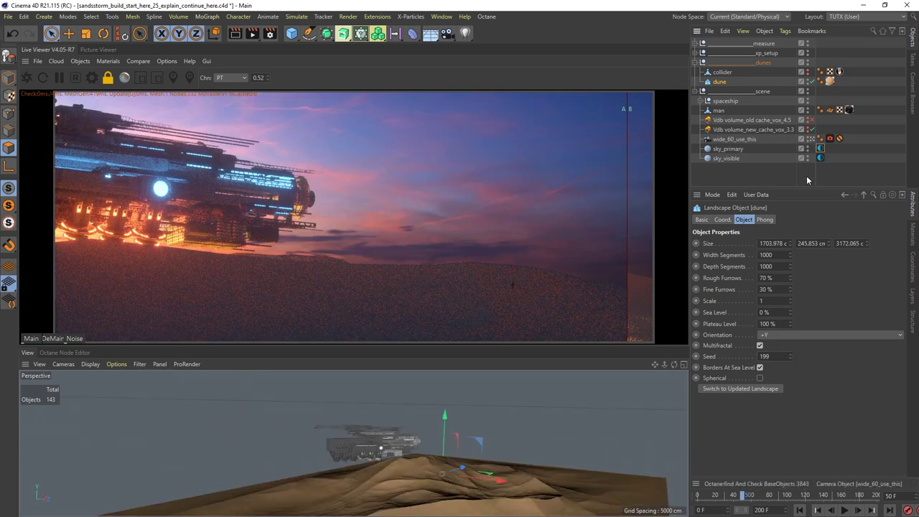
pyautogui.keyDown('alt'); pyautogui.moveTo(402, 424); pyautogui.dragTo(452, 445); pyautogui.keyUp('alt')
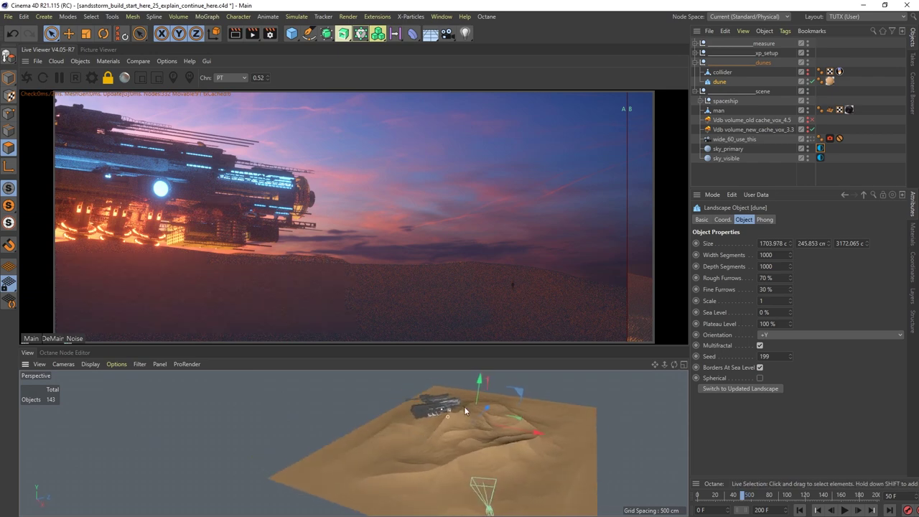
pyautogui.click(789, 359)
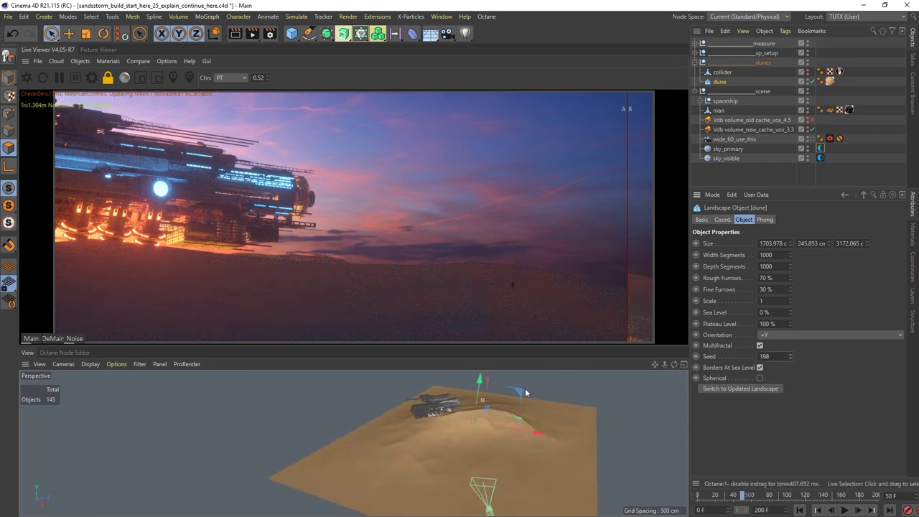
pyautogui.click(789, 358)
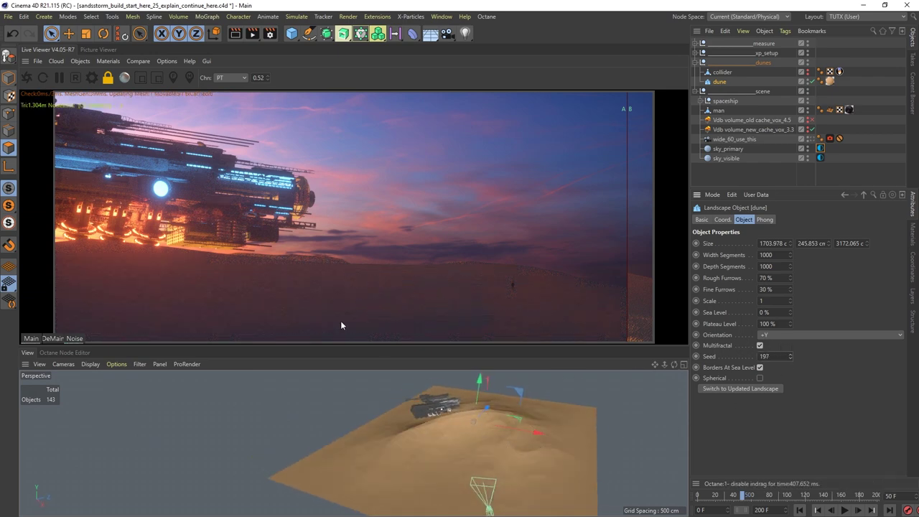
pyautogui.click(789, 358)
pyautogui.keyDown('alt'); pyautogui.moveTo(490, 442); pyautogui.dragTo(457, 422); pyautogui.keyUp('alt')
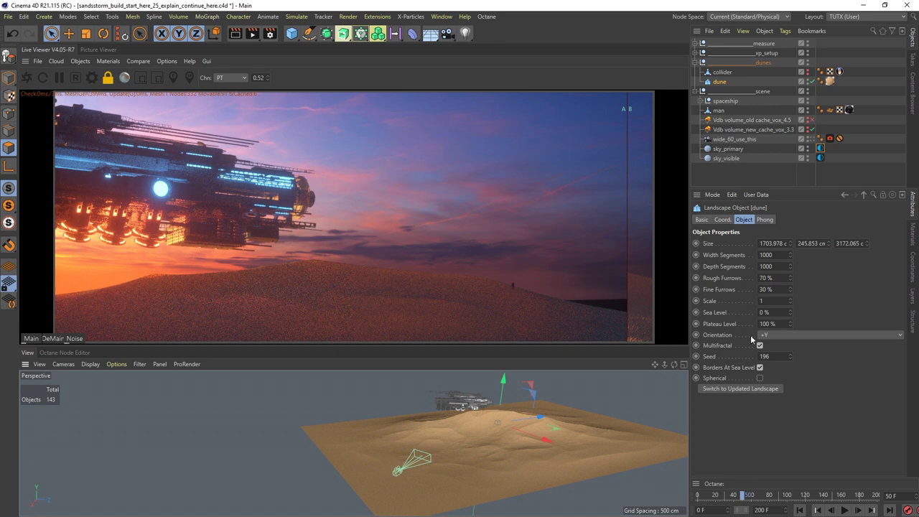
pyautogui.click(790, 358)
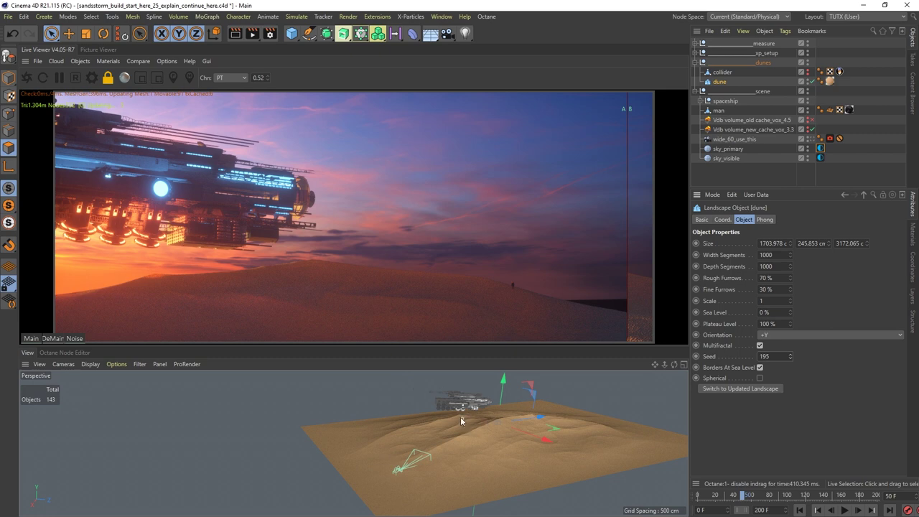
pyautogui.keyDown('alt'); pyautogui.moveTo(479, 425); pyautogui.dragTo(501, 433); pyautogui.keyUp('alt')
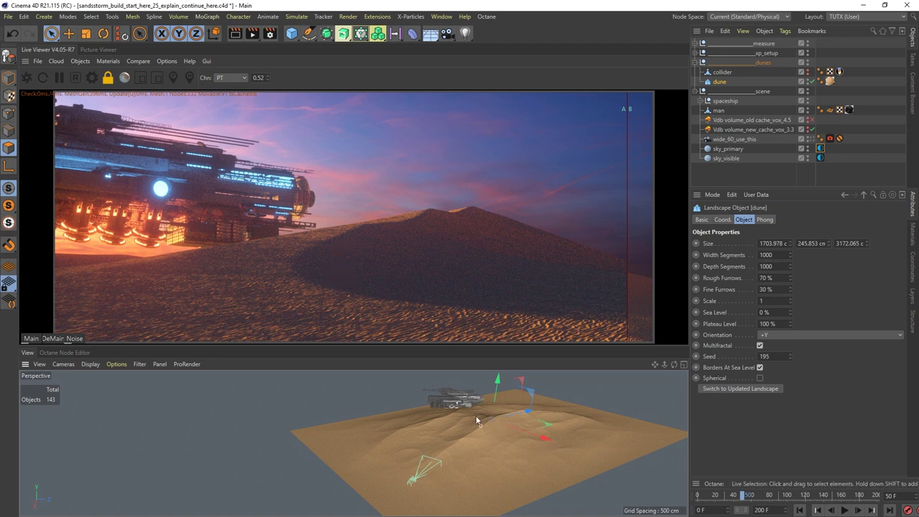
pyautogui.moveTo(771, 356); pyautogui.dragTo(746, 365)
pyautogui.write('376')
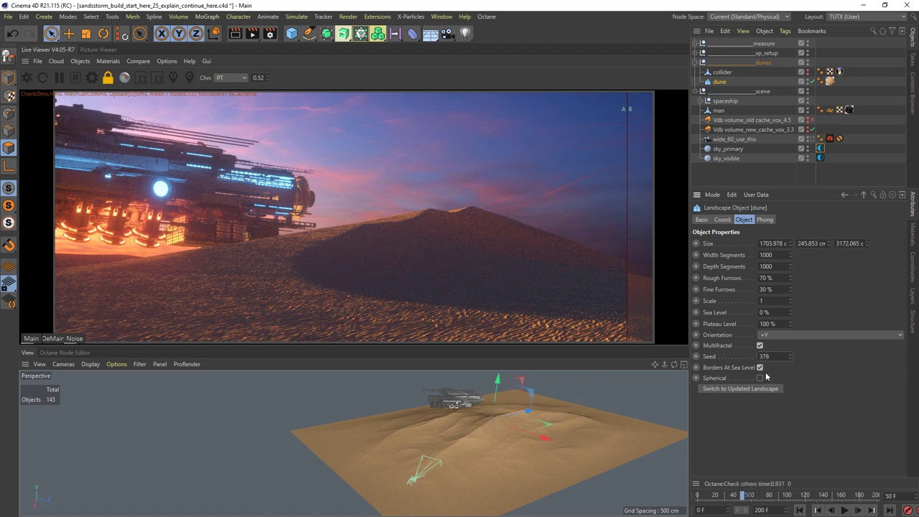
pyautogui.press('Return')
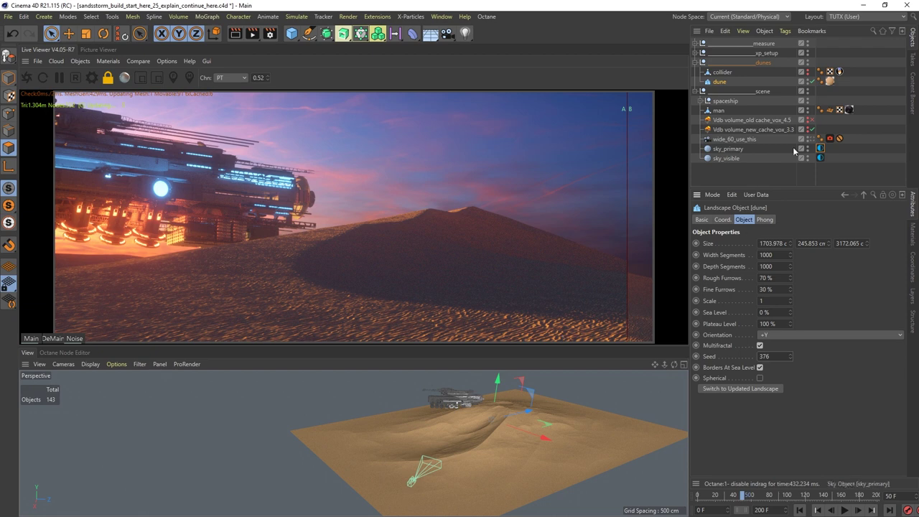
# Step: Duplicate the dune landscape and move the copy back beside the original, beyond the spaceship
pyautogui.keyDown('ctrl'); pyautogui.moveTo(722, 86); pyautogui.dragTo(723, 90); pyautogui.keyUp('ctrl')
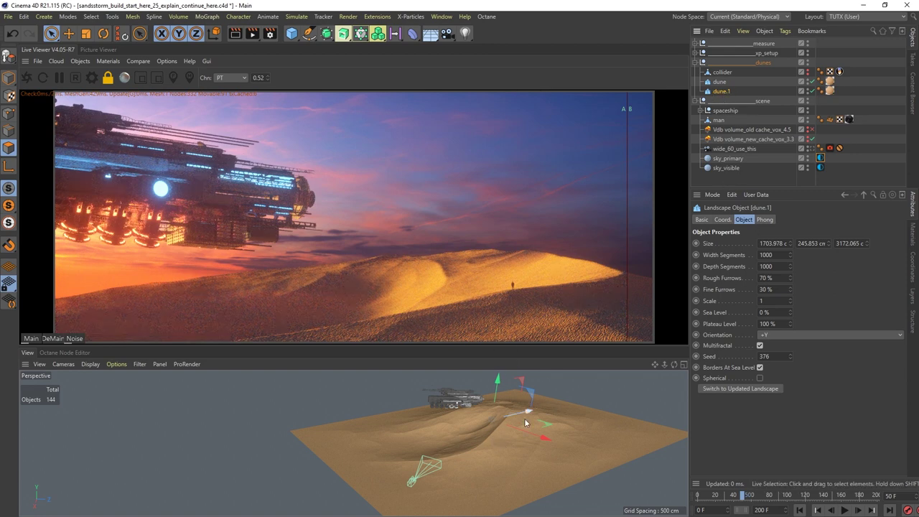
pyautogui.scroll(-4, 468, 424)
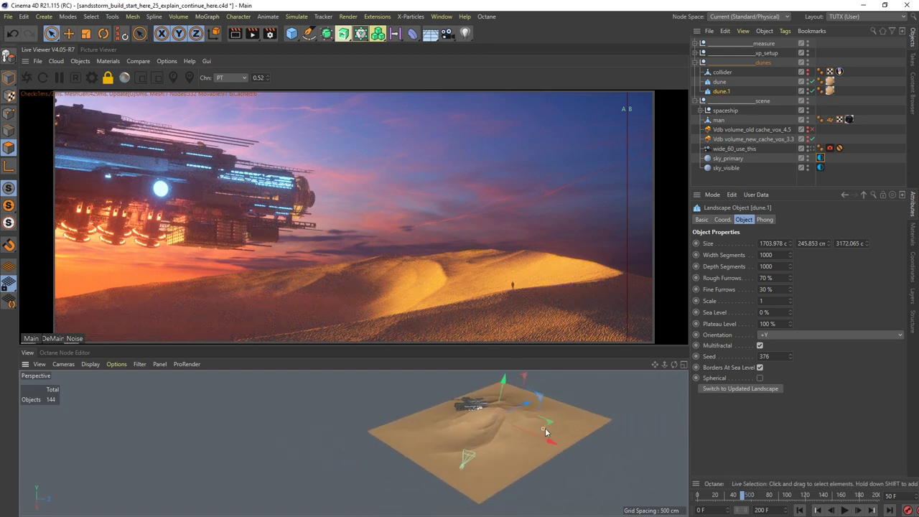
pyautogui.moveTo(547, 423); pyautogui.dragTo(429, 396)
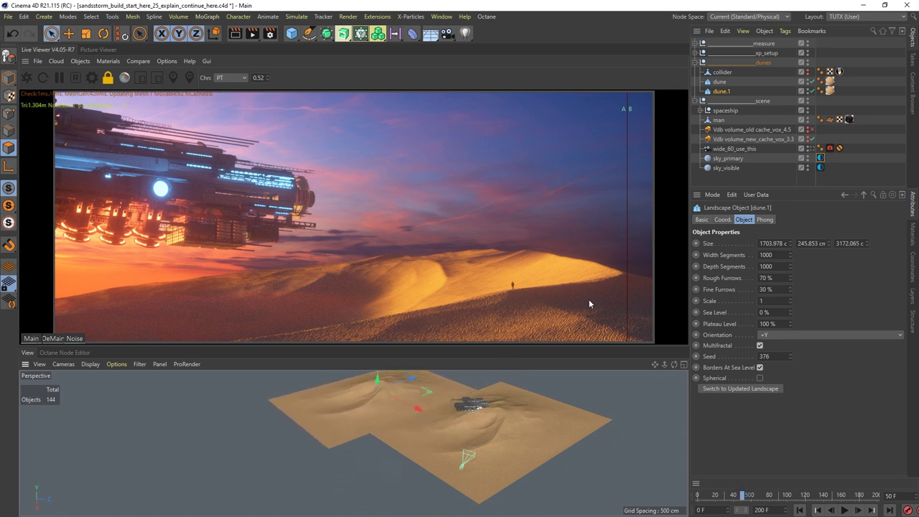
# Step: Set the copied dune's Seed to 377 and shift it behind the spaceship, checking it through the wide_60_use_this camera
pyautogui.click(790, 358)
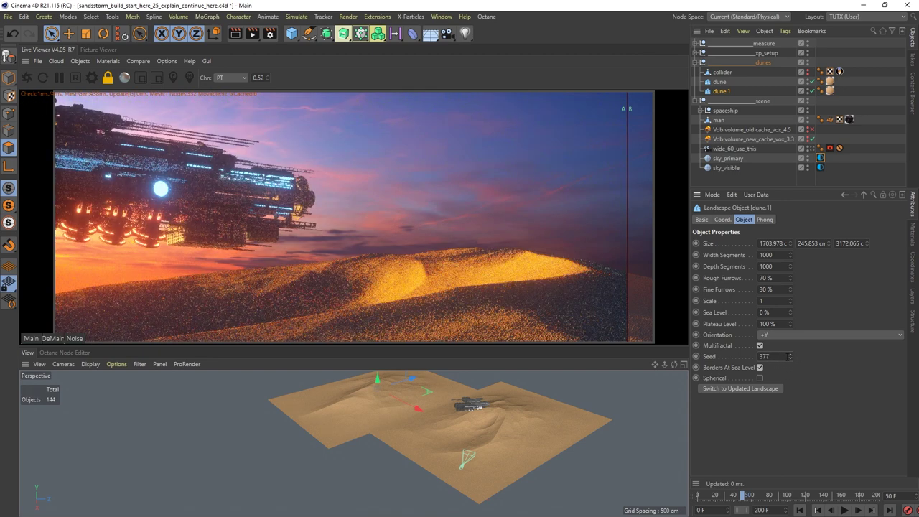
pyautogui.keyDown('alt'); pyautogui.moveTo(384, 404); pyautogui.dragTo(433, 377); pyautogui.keyUp('alt')
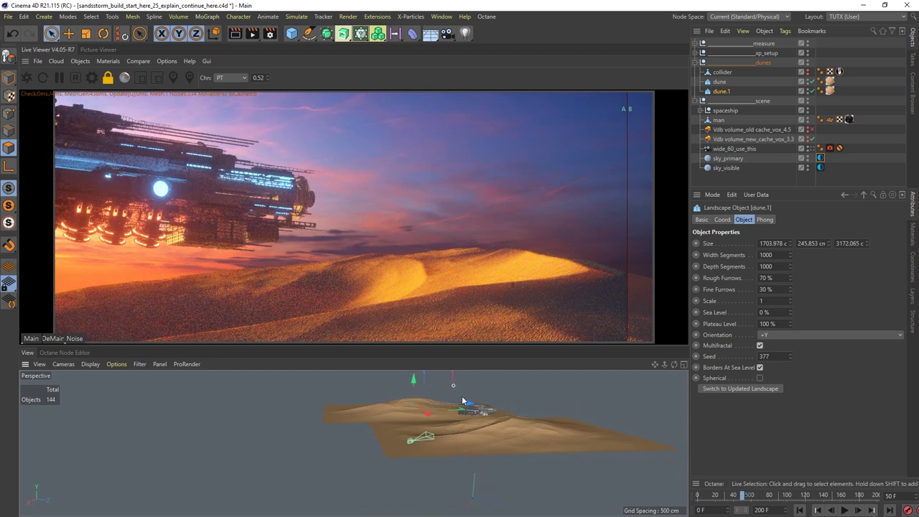
pyautogui.keyDown('alt'); pyautogui.moveTo(482, 399); pyautogui.dragTo(449, 375); pyautogui.keyUp('alt')
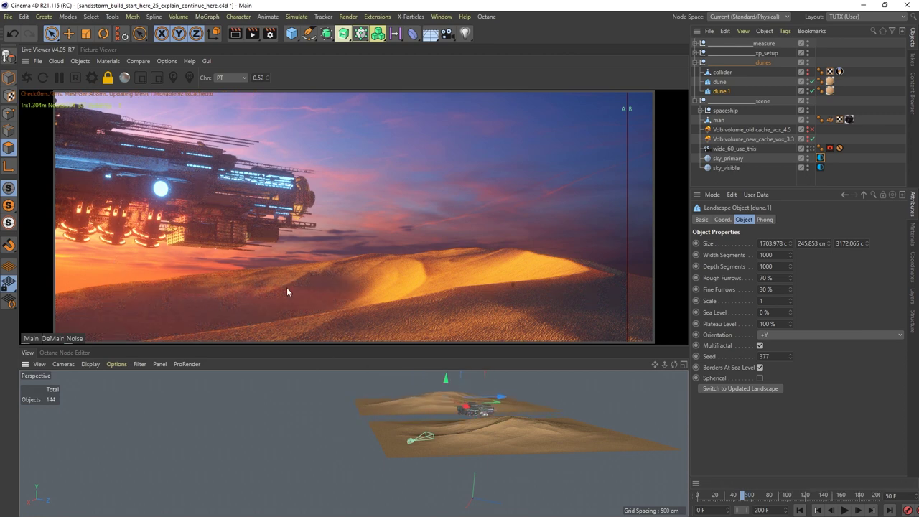
pyautogui.click(812, 148)
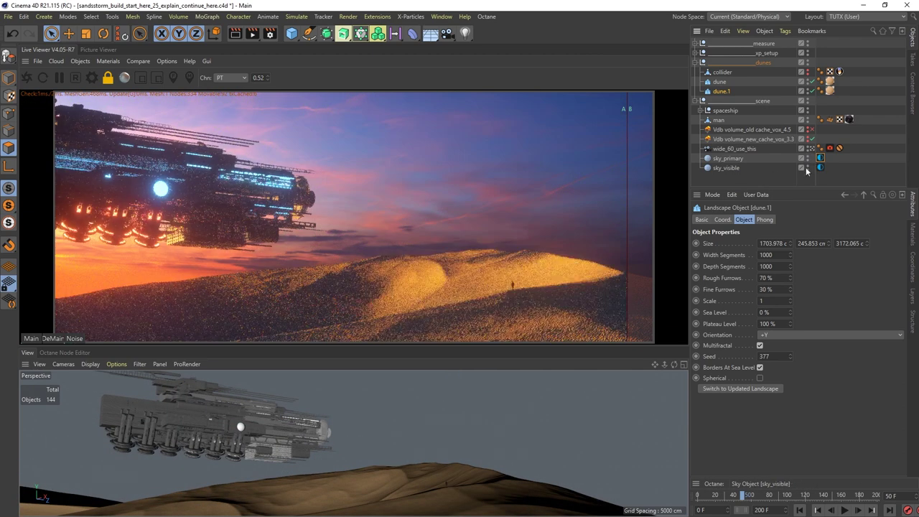
pyautogui.click(812, 148)
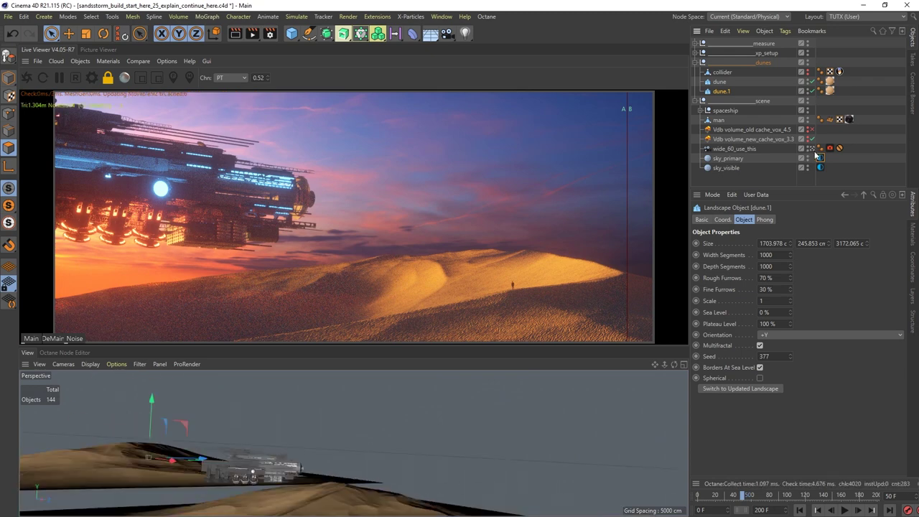
# Step: Raise the copied dune slightly behind the original terrain and check the framing through the wide_60_use_this camera
pyautogui.keyDown('alt'); pyautogui.moveTo(434, 405); pyautogui.dragTo(540, 375); pyautogui.keyUp('alt')
pyautogui.keyDown('alt'); pyautogui.moveTo(364, 426); pyautogui.dragTo(341, 460, button='middle'); pyautogui.keyUp('alt')
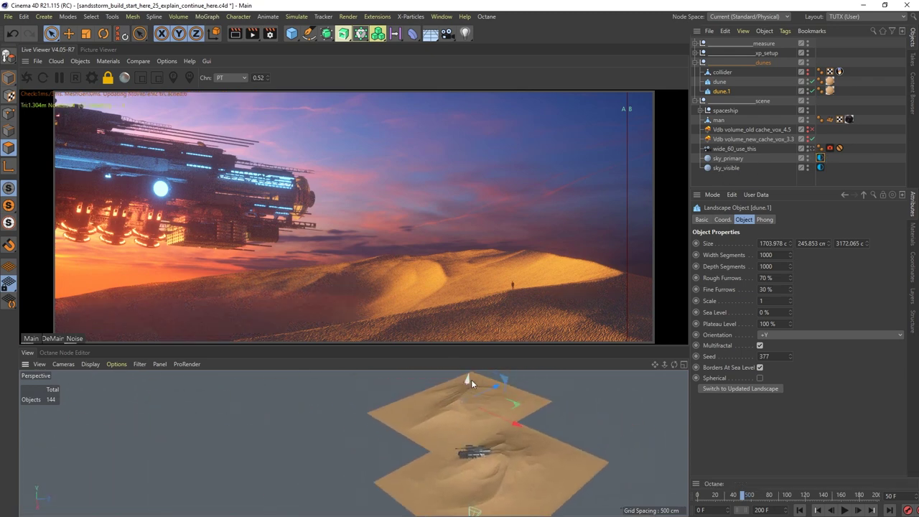
pyautogui.moveTo(471, 380); pyautogui.dragTo(466, 374)
pyautogui.keyDown('alt'); pyautogui.moveTo(483, 455); pyautogui.dragTo(466, 412); pyautogui.keyUp('alt')
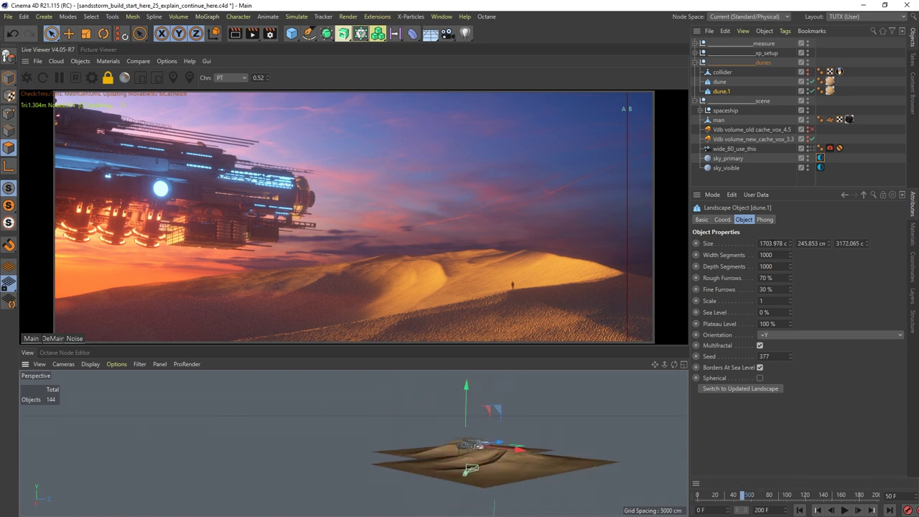
pyautogui.click(811, 149)
pyautogui.click(812, 148)
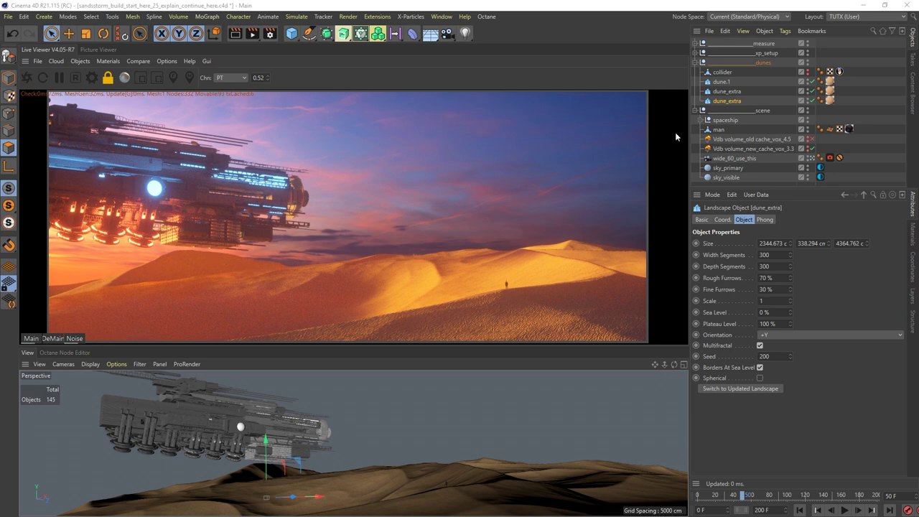
# Step: Delete both dune_extra landscapes from the dunes group
pyautogui.click(726, 92)
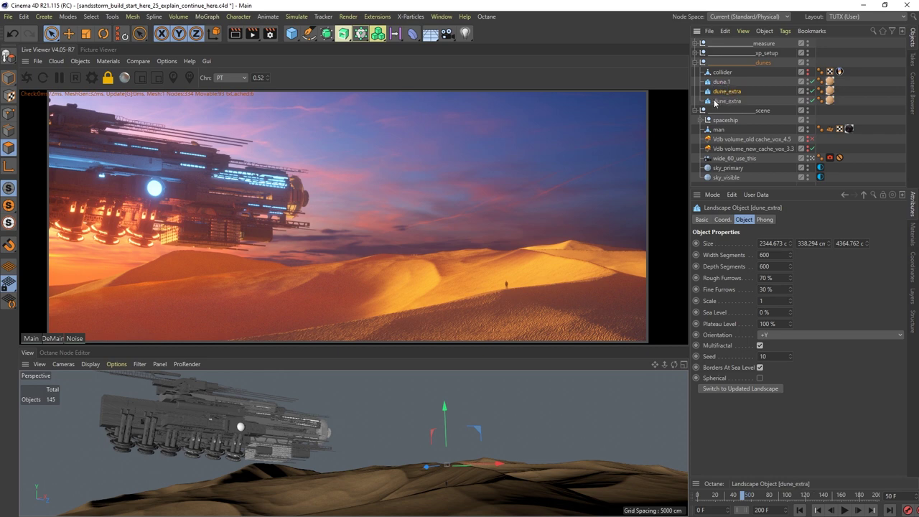
pyautogui.keyDown('ctrl'); pyautogui.click(727, 101); pyautogui.keyUp('ctrl')
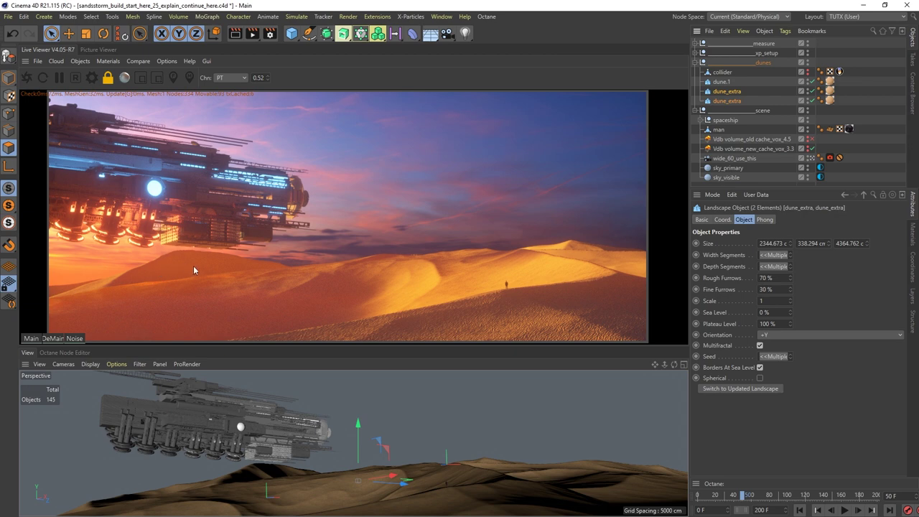
pyautogui.press('Delete')
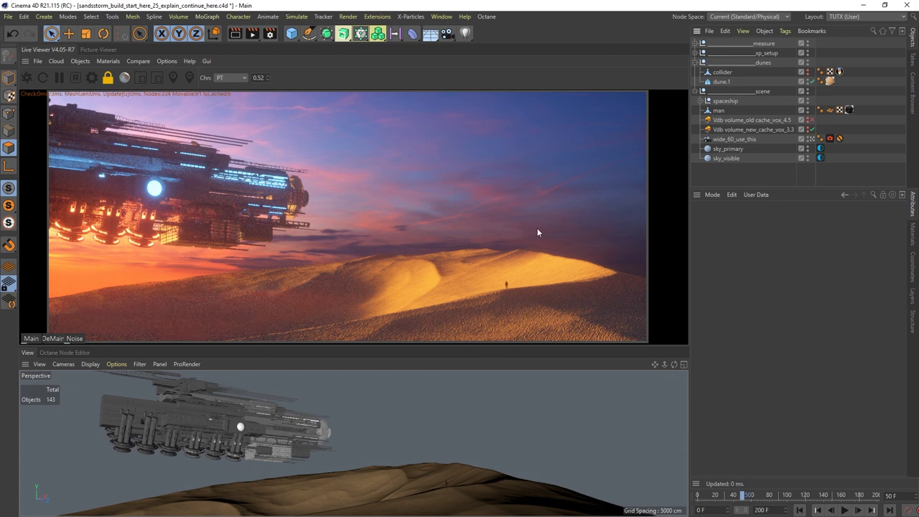
# Step: Show the collider object and hide the spaceship in both the viewport and the render
pyautogui.click(722, 82)
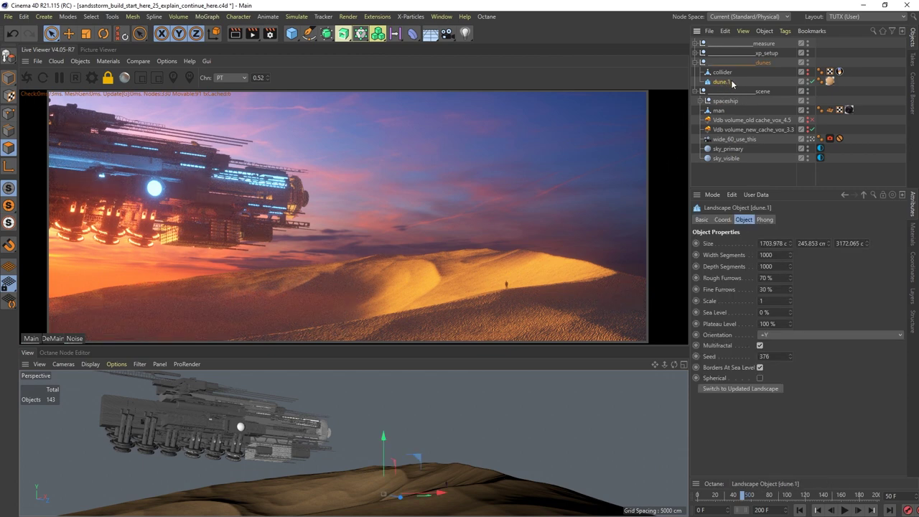
pyautogui.click(722, 72)
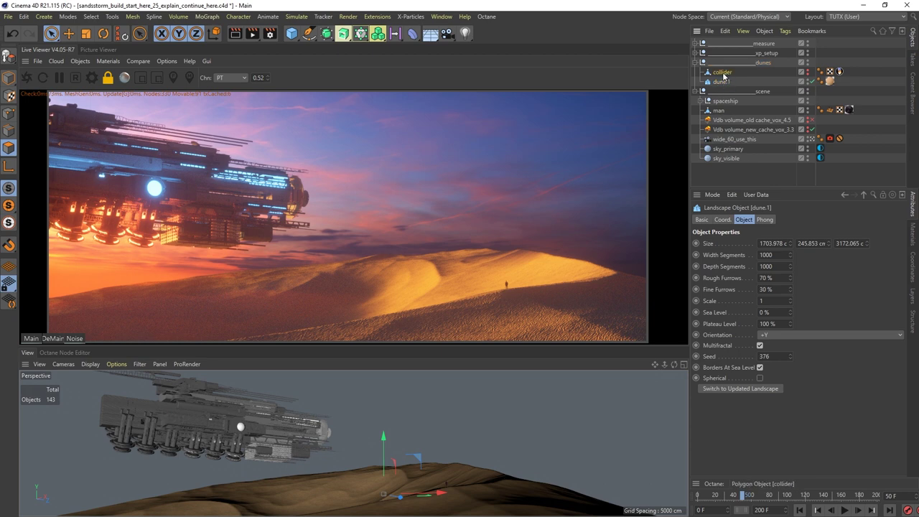
pyautogui.click(808, 71)
pyautogui.click(808, 76)
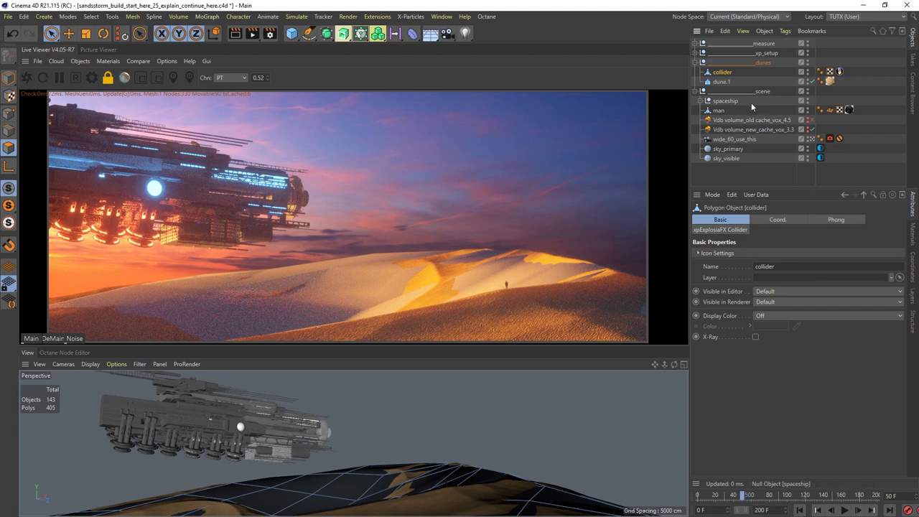
pyautogui.click(808, 98)
pyautogui.click(808, 103)
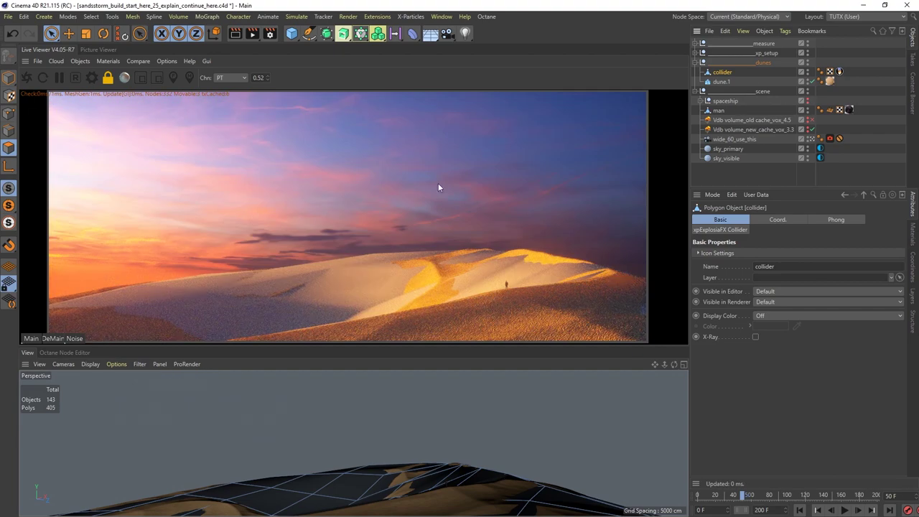
# Step: Leave the wide_60_use_this camera and examine the collider mesh over the dune from a close perspective angle
pyautogui.click(812, 139)
pyautogui.keyDown('alt'); pyautogui.moveTo(480, 457); pyautogui.dragTo(458, 399, button='middle'); pyautogui.keyUp('alt')
pyautogui.keyDown('alt'); pyautogui.moveTo(458, 399); pyautogui.dragTo(413, 427); pyautogui.keyUp('alt')
pyautogui.keyDown('alt'); pyautogui.moveTo(417, 421); pyautogui.dragTo(476, 408, button='right'); pyautogui.keyUp('alt')
pyautogui.moveTo(467, 412)
pyautogui.keyDown('alt'); pyautogui.mouseDown()
pyautogui.moveTo(474, 398)
pyautogui.moveTo(454, 405)
pyautogui.moveTo(479, 403)
pyautogui.mouseUp(); pyautogui.keyUp('alt')
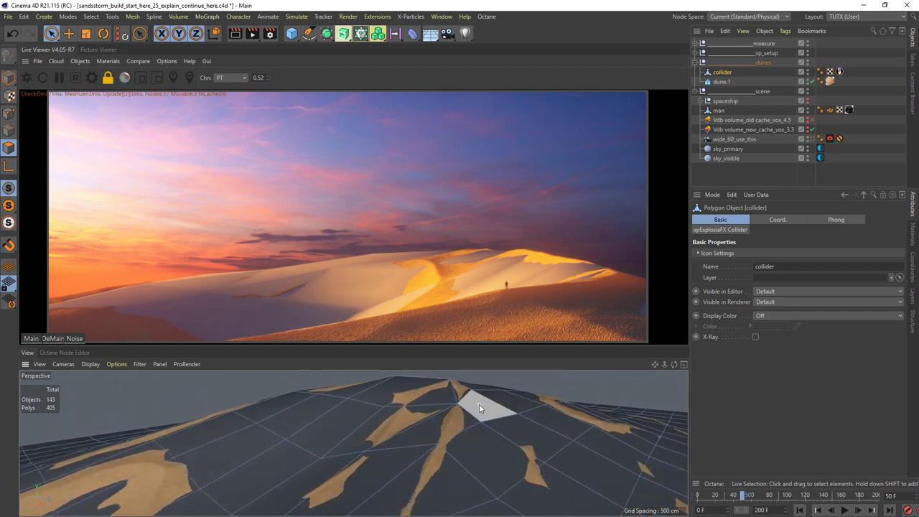
# Step: Select dune.1, display the viewport with Gouraud shading and lines, and examine its dense mesh around the ridge
pyautogui.click(721, 82)
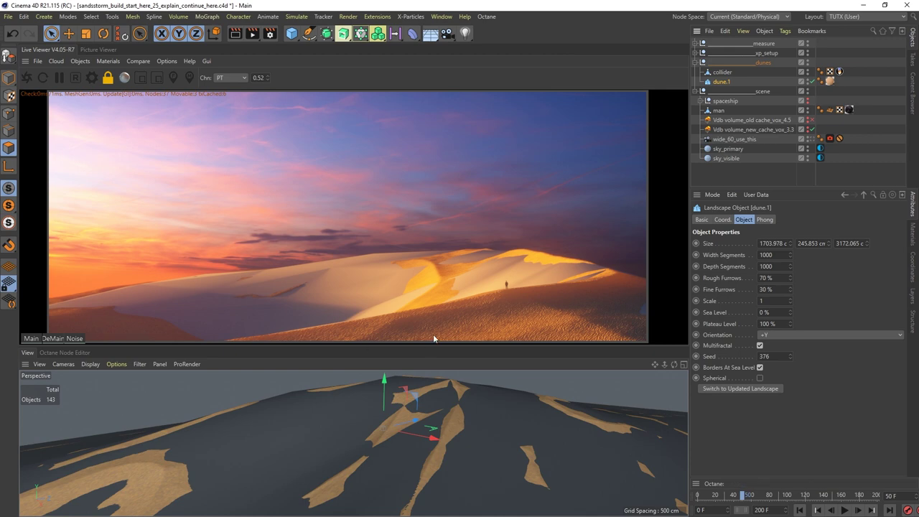
pyautogui.press('n')
pyautogui.press('b')
pyautogui.moveTo(446, 419)
pyautogui.keyDown('alt'); pyautogui.mouseDown(button='right')
pyautogui.moveTo(452, 440)
pyautogui.moveTo(511, 400)
pyautogui.mouseUp(button='right'); pyautogui.keyUp('alt')
pyautogui.scroll(2, 482, 410)
pyautogui.keyDown('alt'); pyautogui.moveTo(485, 415); pyautogui.dragTo(423, 445); pyautogui.keyUp('alt')
pyautogui.keyDown('alt'); pyautogui.moveTo(505, 420); pyautogui.dragTo(535, 398); pyautogui.keyUp('alt')
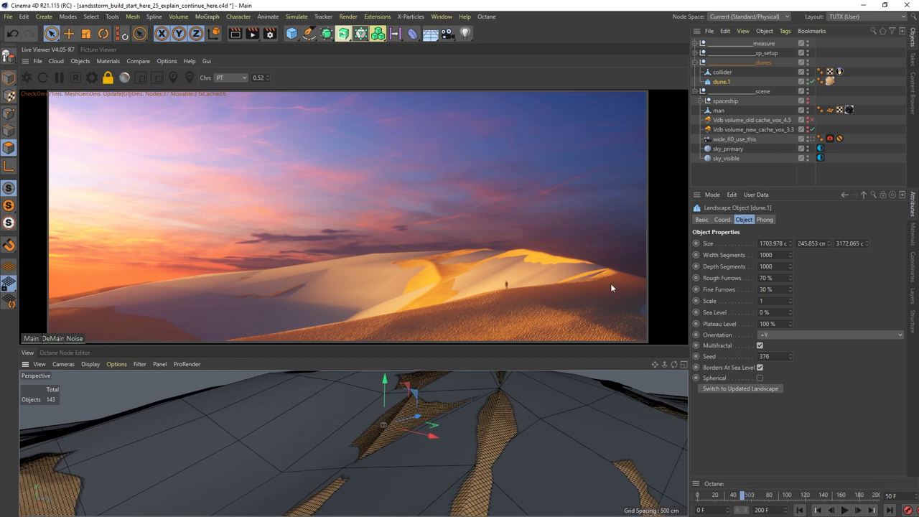
# Step: Select the collider and compare its coarse polygons with the detailed dune surface beneath
pyautogui.click(724, 73)
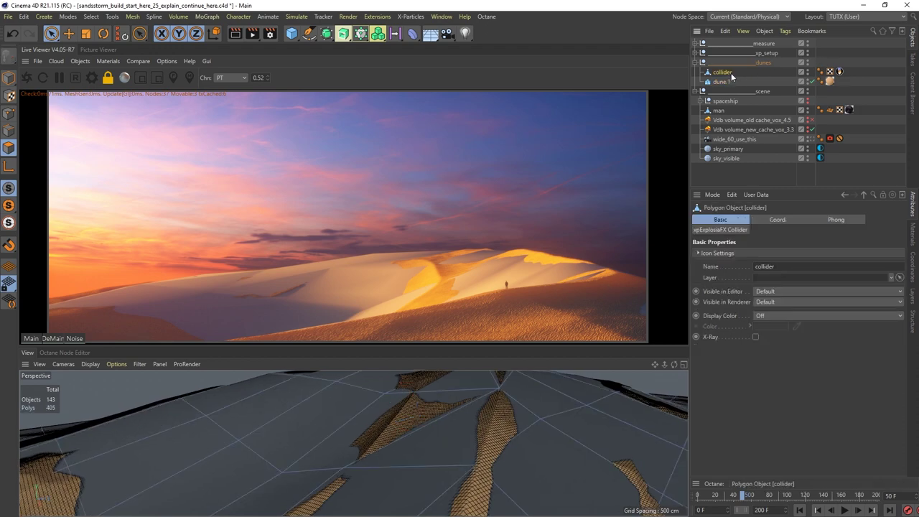
pyautogui.keyDown('alt'); pyautogui.moveTo(532, 414); pyautogui.dragTo(488, 421, button='right'); pyautogui.keyUp('alt')
pyautogui.keyDown('alt'); pyautogui.moveTo(529, 420); pyautogui.dragTo(562, 412); pyautogui.keyUp('alt')
pyautogui.click(487, 441)
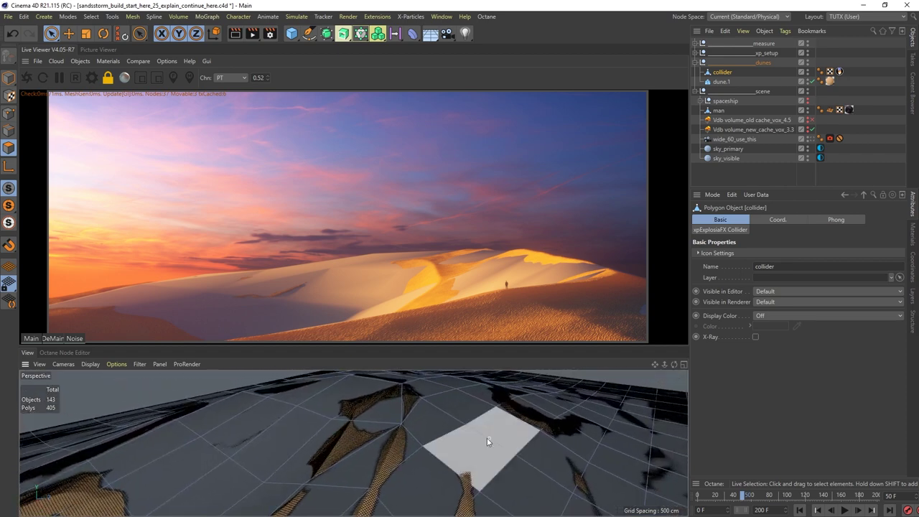
pyautogui.keyDown('alt'); pyautogui.moveTo(487, 441); pyautogui.dragTo(392, 396); pyautogui.keyUp('alt')
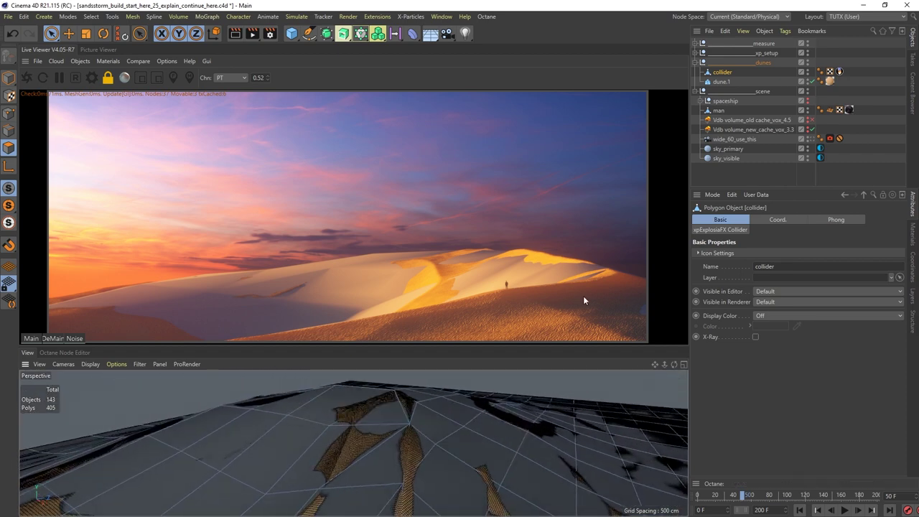
# Step: Hide the collider in both the viewport and the render
pyautogui.click(807, 71)
pyautogui.click(808, 71)
pyautogui.click(808, 74)
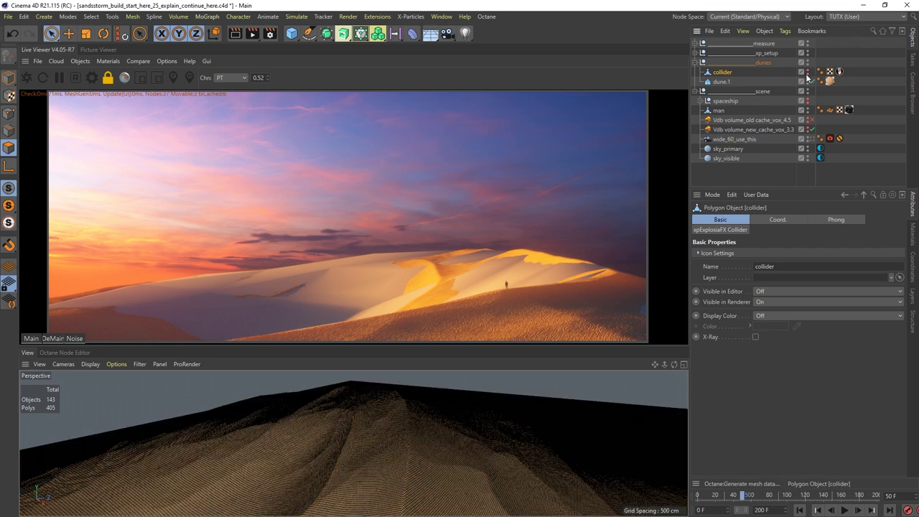
pyautogui.click(807, 74)
# Step: Duplicate the dune.1 landscape and set the copy's Width Segments and Depth Segments to 50
pyautogui.keyDown('ctrl'); pyautogui.moveTo(719, 82); pyautogui.dragTo(727, 85); pyautogui.keyUp('ctrl')
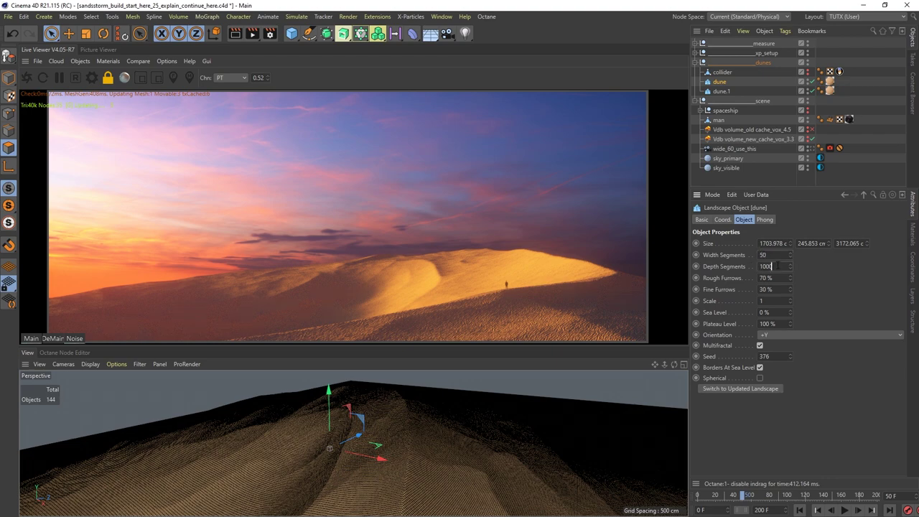
pyautogui.doubleClick(778, 266)
pyautogui.write('50')
pyautogui.moveTo(447, 428)
pyautogui.keyDown('alt'); pyautogui.mouseDown()
pyautogui.moveTo(415, 427)
pyautogui.moveTo(446, 415)
pyautogui.mouseUp(); pyautogui.keyUp('alt')
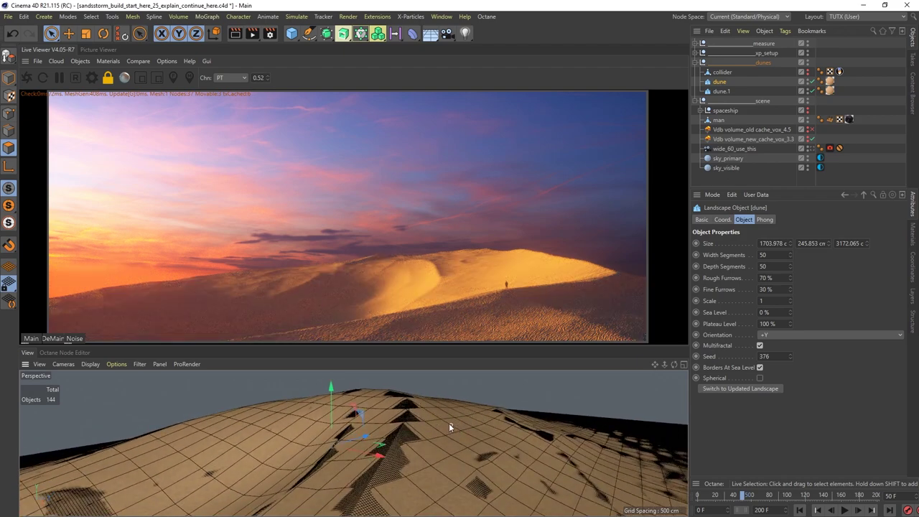
pyautogui.keyDown('alt'); pyautogui.moveTo(449, 427); pyautogui.dragTo(431, 415); pyautogui.keyUp('alt')
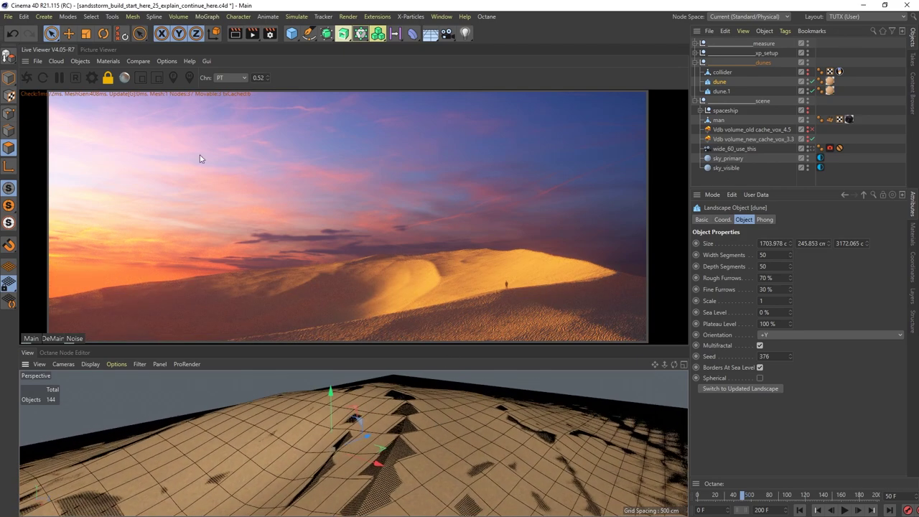
# Step: Convert the low-resolution dune copy to an editable polygon object, hide dune.1, and inspect the copy's jagged ridge
pyautogui.click(8, 59)
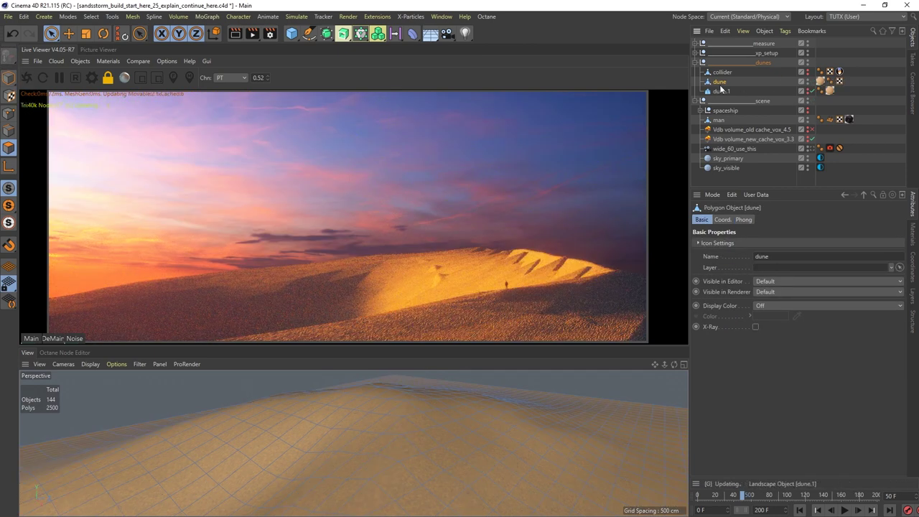
pyautogui.keyDown('alt'); pyautogui.moveTo(453, 393); pyautogui.dragTo(480, 387); pyautogui.keyUp('alt')
pyautogui.keyDown('alt'); pyautogui.moveTo(353, 443); pyautogui.dragTo(378, 421); pyautogui.keyUp('alt')
pyautogui.keyDown('alt'); pyautogui.moveTo(438, 402); pyautogui.dragTo(485, 392); pyautogui.keyUp('alt')
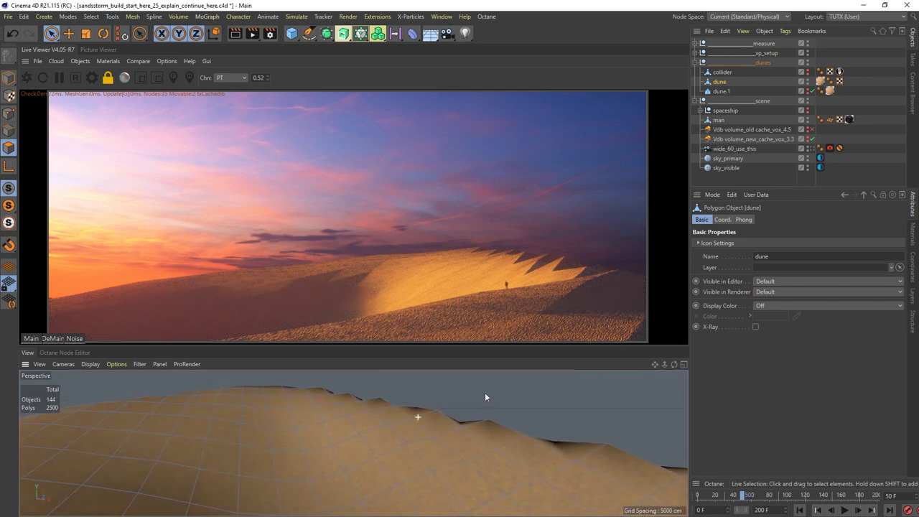
pyautogui.scroll(3, 466, 423)
pyautogui.keyDown('alt'); pyautogui.moveTo(466, 423); pyautogui.dragTo(375, 431); pyautogui.keyUp('alt')
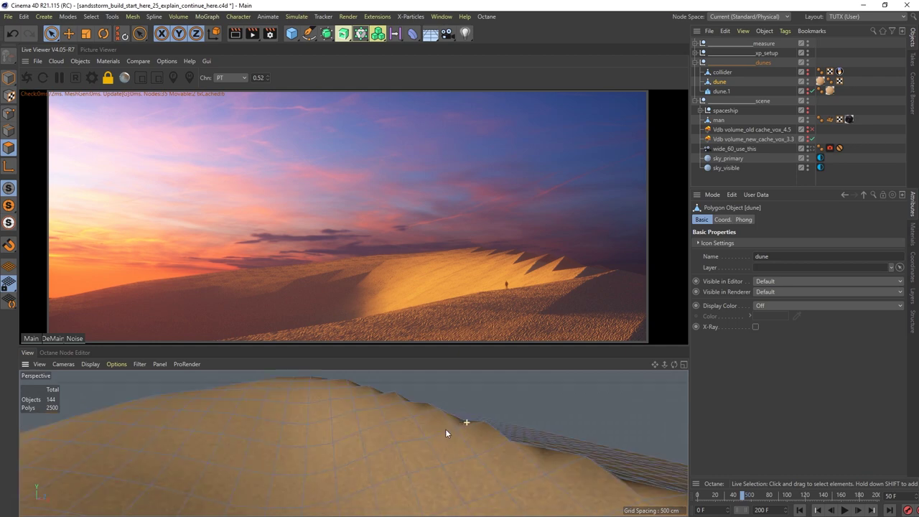
pyautogui.scroll(-8, 382, 426)
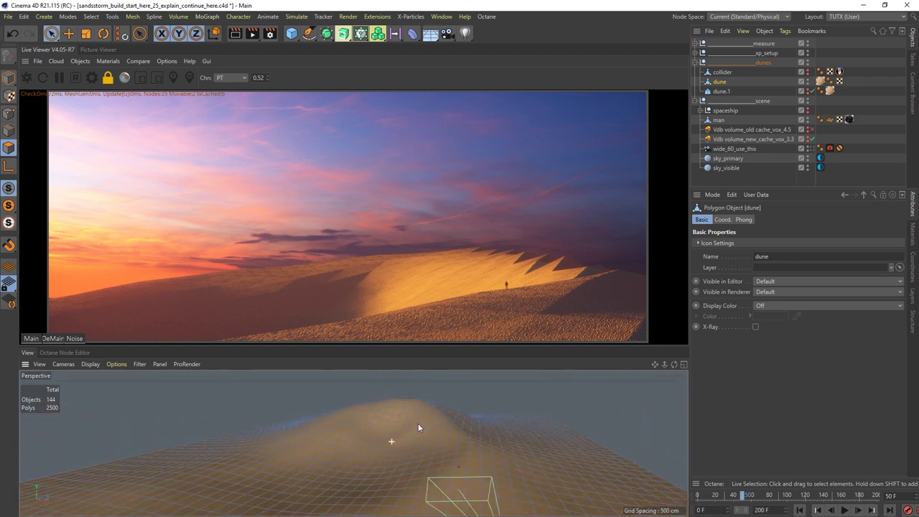
pyautogui.scroll(4, 438, 422)
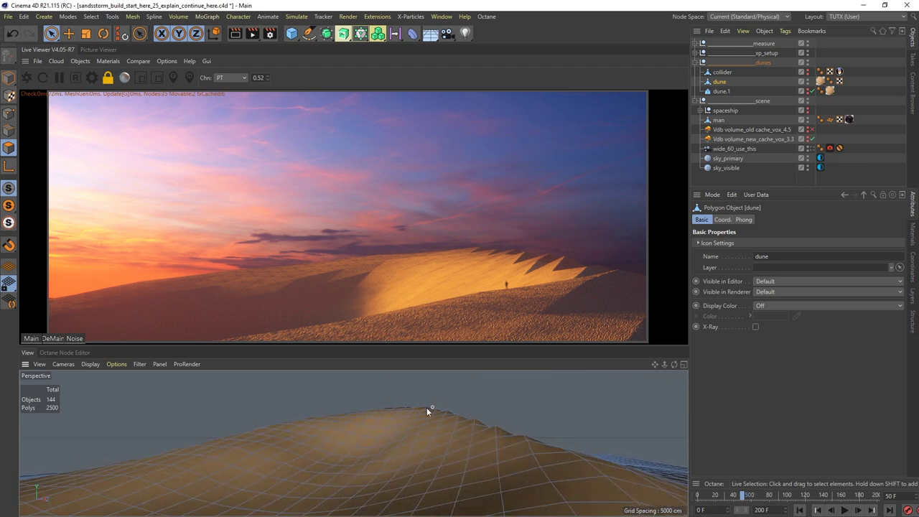
# Step: Use Line Cut to add a new edge along the ridge of the low-resolution dune
pyautogui.click(489, 434)
pyautogui.scroll(3, 475, 425)
pyautogui.scroll(3, 493, 417)
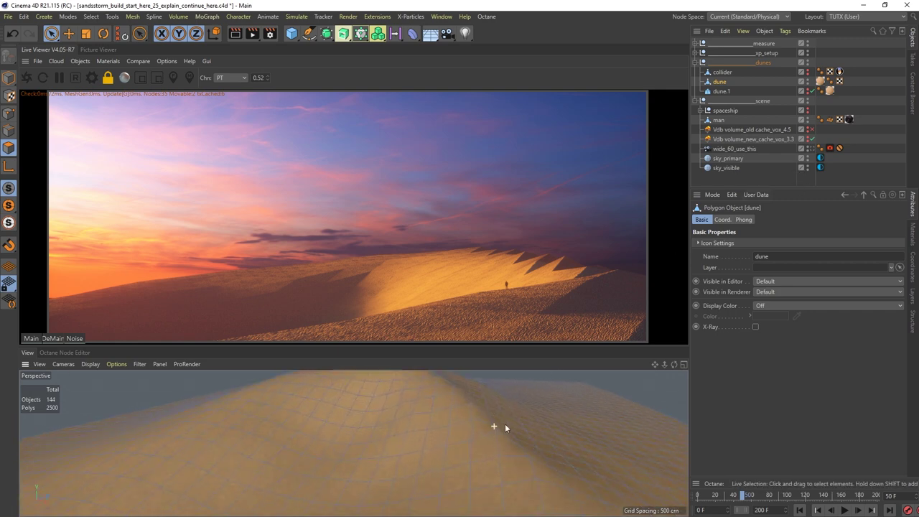
pyautogui.keyDown('alt'); pyautogui.moveTo(480, 407); pyautogui.dragTo(418, 413); pyautogui.keyUp('alt')
pyautogui.press('k')
pyautogui.press('k')
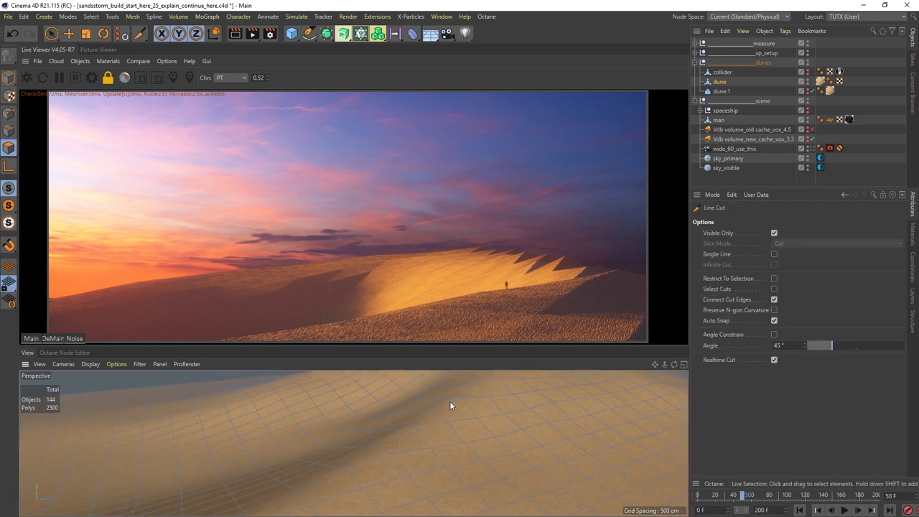
pyautogui.moveTo(445, 417)
pyautogui.keyDown('alt'); pyautogui.mouseDown()
pyautogui.moveTo(480, 407)
pyautogui.moveTo(438, 413)
pyautogui.moveTo(493, 406)
pyautogui.moveTo(435, 425)
pyautogui.moveTo(465, 422)
pyautogui.moveTo(463, 430)
pyautogui.moveTo(455, 408)
pyautogui.moveTo(437, 431)
pyautogui.moveTo(435, 423)
pyautogui.mouseUp(); pyautogui.keyUp('alt')
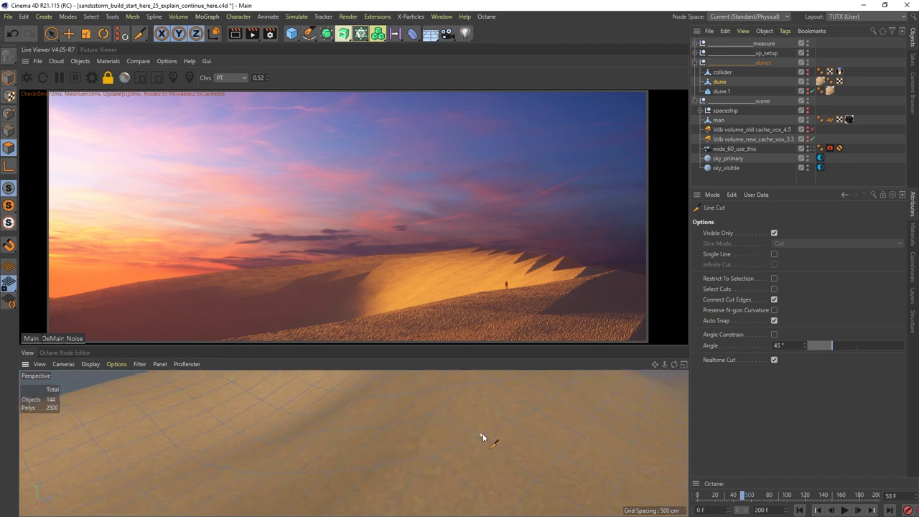
pyautogui.click(482, 435)
pyautogui.keyDown('alt'); pyautogui.moveTo(470, 383); pyautogui.dragTo(430, 438); pyautogui.keyUp('alt')
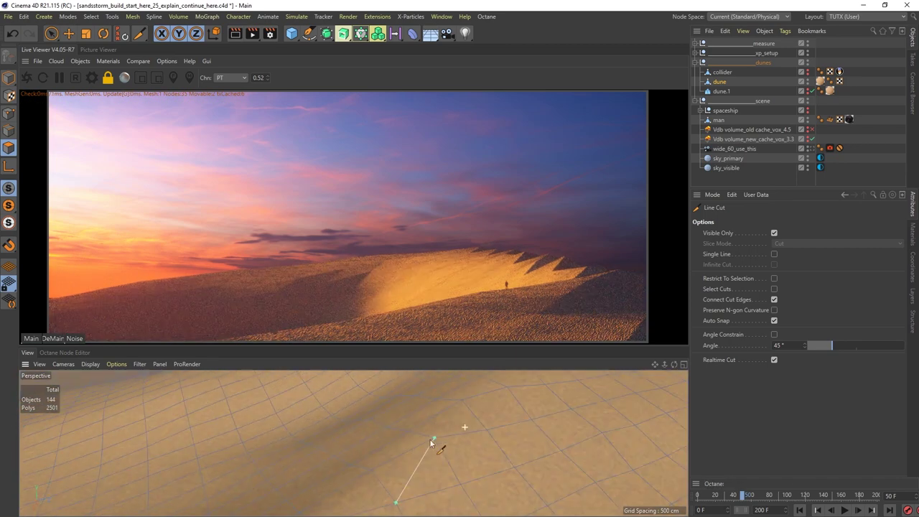
# Step: Add further line cuts up the ridge toward the dune's peak and end the Line Cut tool
pyautogui.keyDown('alt'); pyautogui.moveTo(461, 401); pyautogui.dragTo(454, 442, button='middle'); pyautogui.keyUp('alt')
pyautogui.keyDown('alt'); pyautogui.moveTo(450, 440); pyautogui.dragTo(428, 420); pyautogui.keyUp('alt')
pyautogui.click(482, 416)
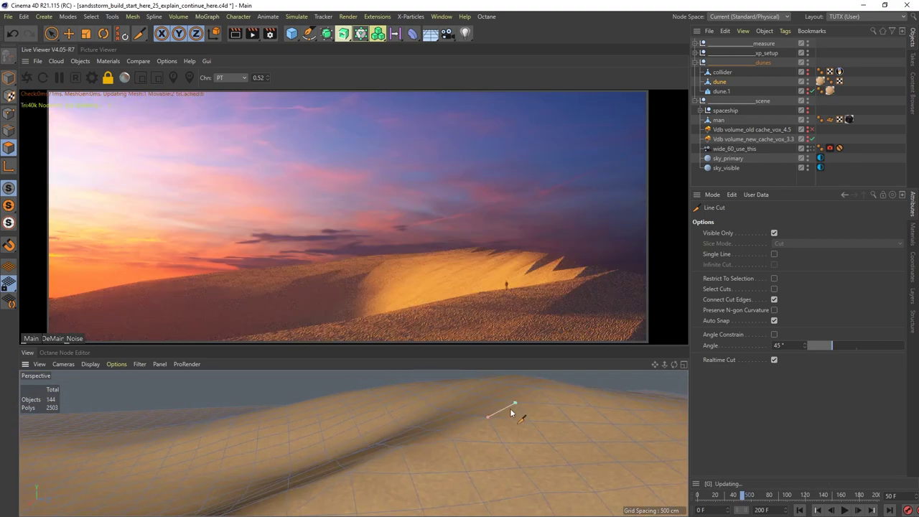
pyautogui.keyDown('alt'); pyautogui.moveTo(510, 408); pyautogui.dragTo(576, 408); pyautogui.keyUp('alt')
pyautogui.click(475, 439)
pyautogui.press('Escape')
pyautogui.press('space')
# Step: Show dune.1 again to compare its surface with the low-resolution dune near the ridge
pyautogui.scroll(-5, 505, 434)
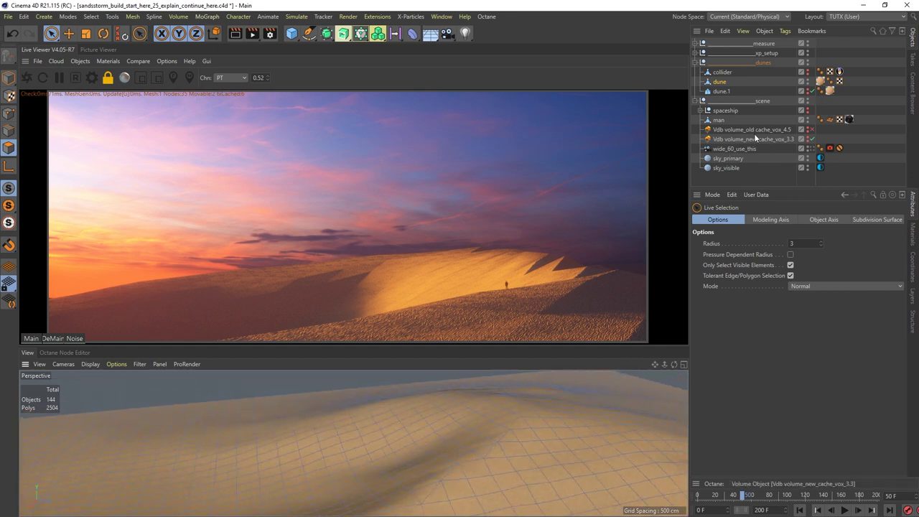
pyautogui.click(809, 91)
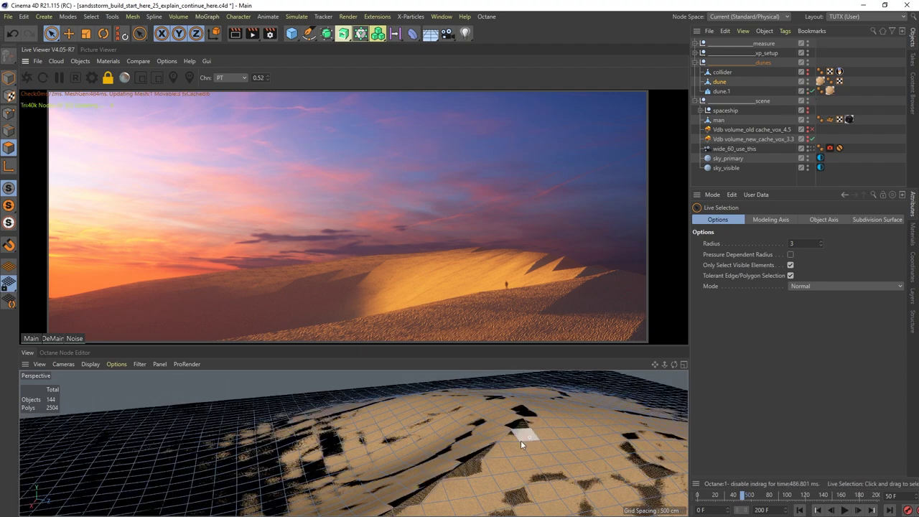
pyautogui.moveTo(578, 395)
pyautogui.keyDown('alt'); pyautogui.mouseDown()
pyautogui.moveTo(517, 435)
pyautogui.moveTo(490, 416)
pyautogui.moveTo(493, 406)
pyautogui.moveTo(484, 433)
pyautogui.moveTo(491, 391)
pyautogui.moveTo(473, 410)
pyautogui.moveTo(499, 420)
pyautogui.moveTo(533, 415)
pyautogui.moveTo(506, 417)
pyautogui.mouseUp(); pyautogui.keyUp('alt')
# Step: Set the Magnet tool's Radius to 10 cm and pull the low-resolution dune's ridge points toward the dune.1 surface
pyautogui.press('m')
pyautogui.press('i')
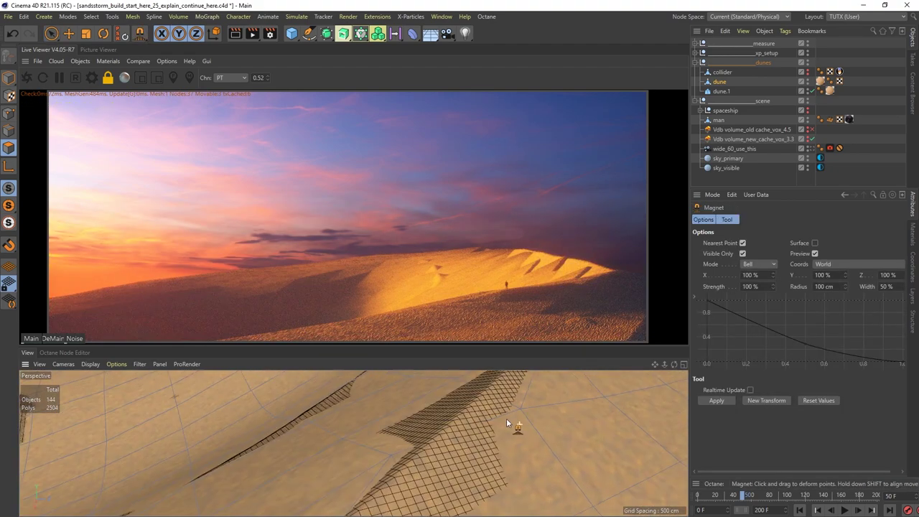
pyautogui.click(822, 286)
pyautogui.write('10')
pyautogui.press('Return')
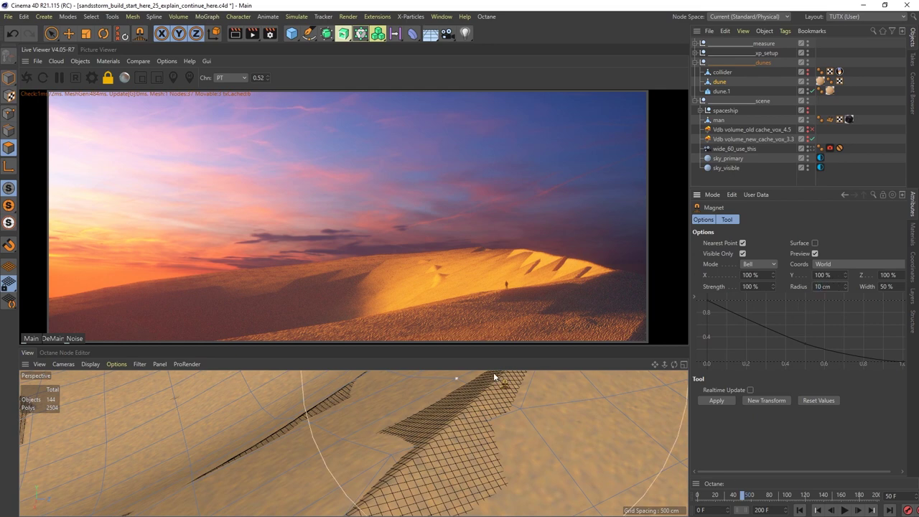
pyautogui.moveTo(499, 380)
pyautogui.keyDown('alt'); pyautogui.mouseDown()
pyautogui.moveTo(526, 401)
pyautogui.moveTo(521, 409)
pyautogui.moveTo(485, 398)
pyautogui.moveTo(493, 400)
pyautogui.moveTo(442, 431)
pyautogui.moveTo(496, 424)
pyautogui.moveTo(468, 436)
pyautogui.moveTo(477, 419)
pyautogui.moveTo(476, 435)
pyautogui.moveTo(507, 447)
pyautogui.moveTo(489, 440)
pyautogui.moveTo(484, 406)
pyautogui.moveTo(505, 397)
pyautogui.moveTo(495, 433)
pyautogui.moveTo(475, 409)
pyautogui.mouseUp(); pyautogui.keyUp('alt')
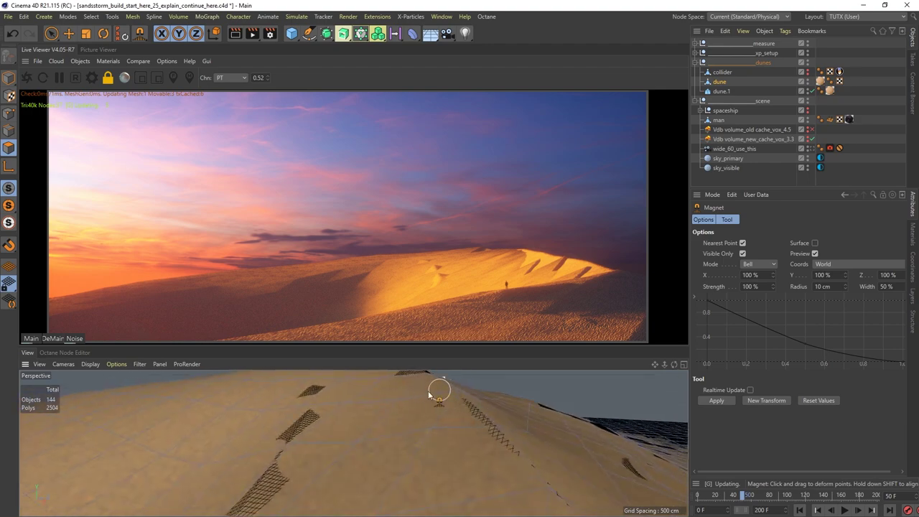
pyautogui.moveTo(437, 386)
pyautogui.keyDown('alt'); pyautogui.mouseDown()
pyautogui.moveTo(415, 404)
pyautogui.moveTo(471, 377)
pyautogui.mouseUp(); pyautogui.keyUp('alt')
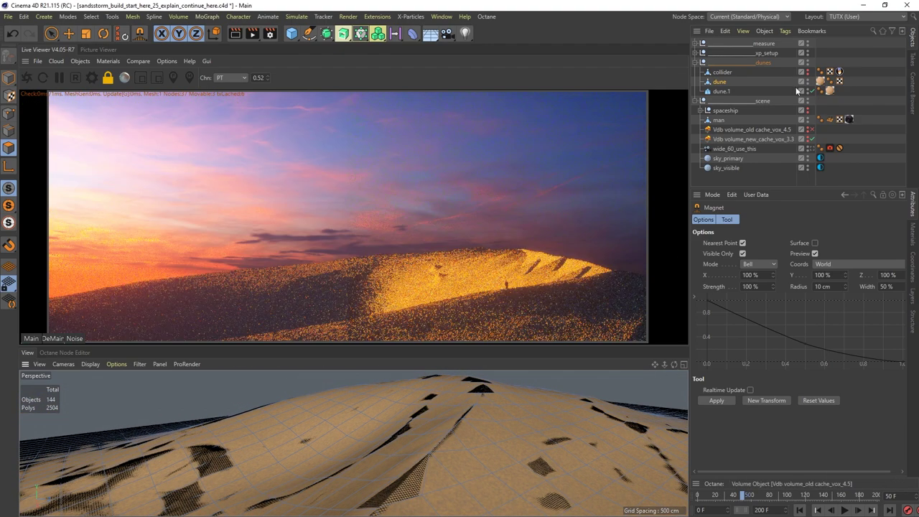
# Step: Review the collider's xpExplosiaFX Collider tag settings, including its Solid option
pyautogui.click(744, 84)
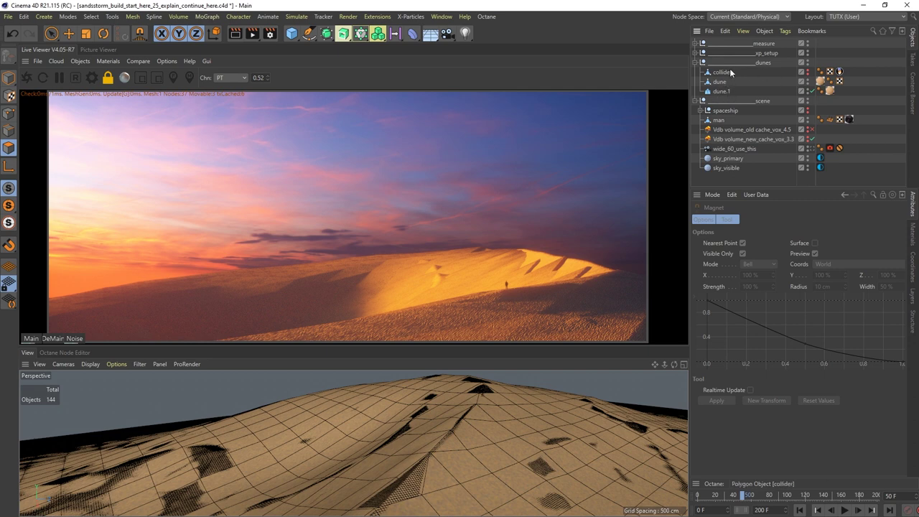
pyautogui.click(726, 73)
pyautogui.click(840, 73)
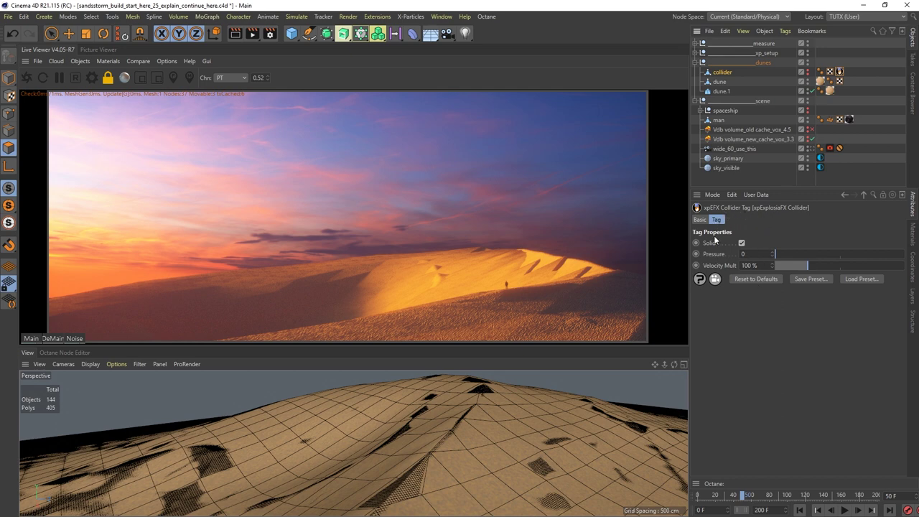
pyautogui.click(741, 242)
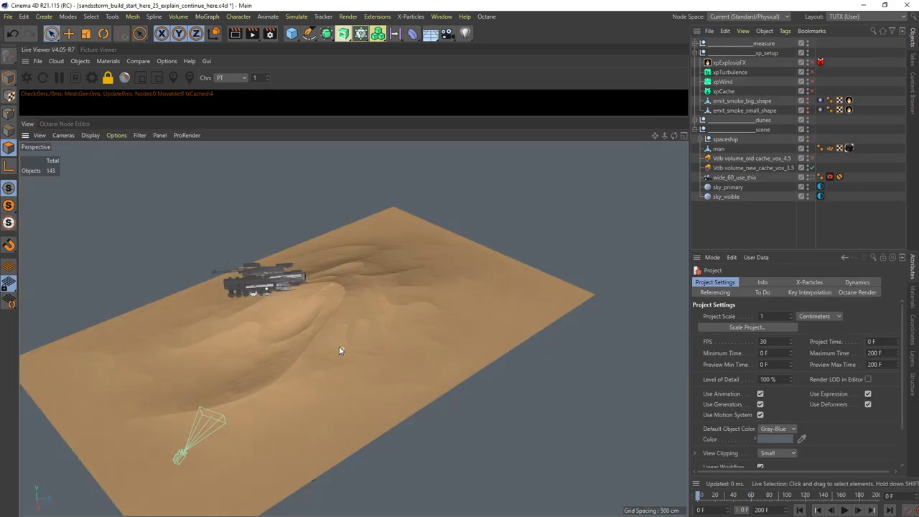
# Step: Enable the xpExplosiaFX object in the xp_setup group
pyautogui.keyDown('alt'); pyautogui.moveTo(340, 351); pyautogui.dragTo(410, 290); pyautogui.keyUp('alt')
pyautogui.keyDown('alt'); pyautogui.moveTo(411, 290); pyautogui.dragTo(392, 286, button='right'); pyautogui.keyUp('alt')
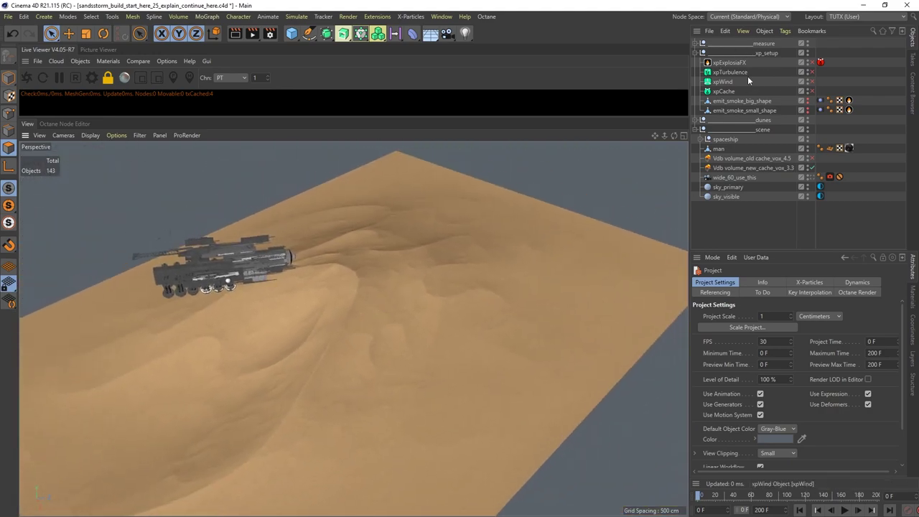
pyautogui.click(730, 63)
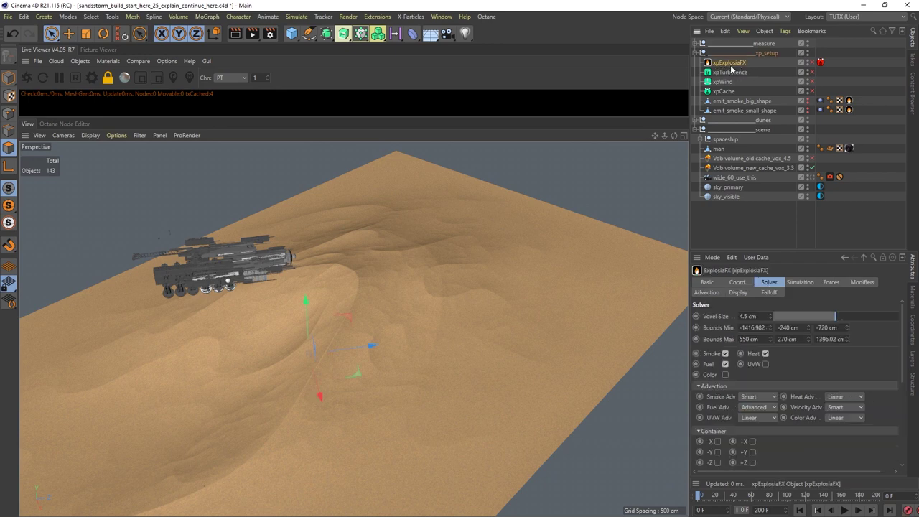
pyautogui.click(812, 63)
# Step: Examine the xpExplosiaFX bounding container against the dune, spaceship and camera from several angles
pyautogui.keyDown('alt'); pyautogui.moveTo(449, 258); pyautogui.dragTo(429, 264); pyautogui.keyUp('alt')
pyautogui.keyDown('alt'); pyautogui.moveTo(427, 264); pyautogui.dragTo(375, 267, button='right'); pyautogui.keyUp('alt')
pyautogui.keyDown('alt'); pyautogui.moveTo(400, 234); pyautogui.dragTo(539, 298); pyautogui.keyUp('alt')
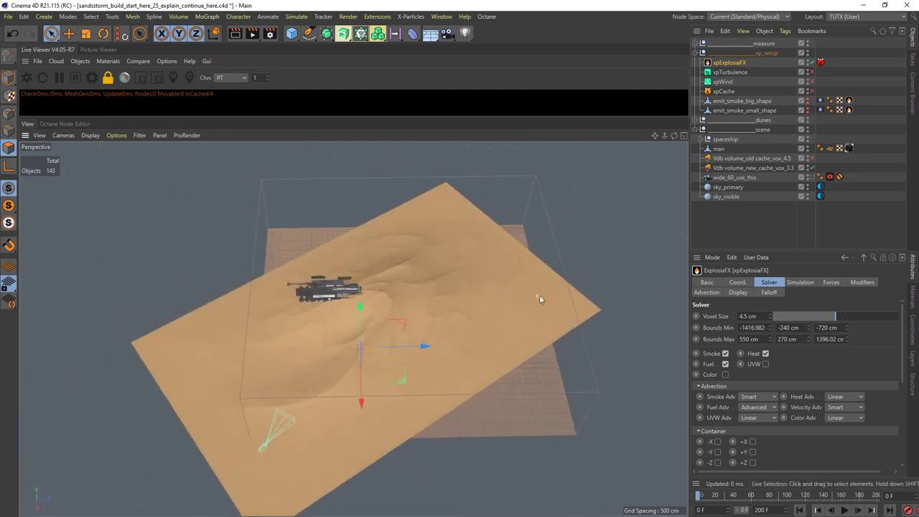
pyautogui.keyDown('alt'); pyautogui.moveTo(447, 390); pyautogui.dragTo(429, 328); pyautogui.keyUp('alt')
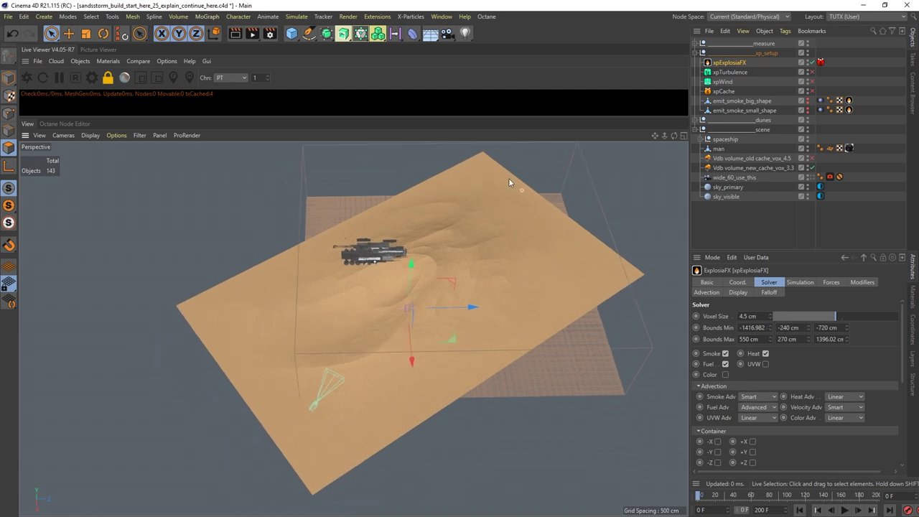
pyautogui.keyDown('alt'); pyautogui.moveTo(226, 346); pyautogui.dragTo(479, 235); pyautogui.keyUp('alt')
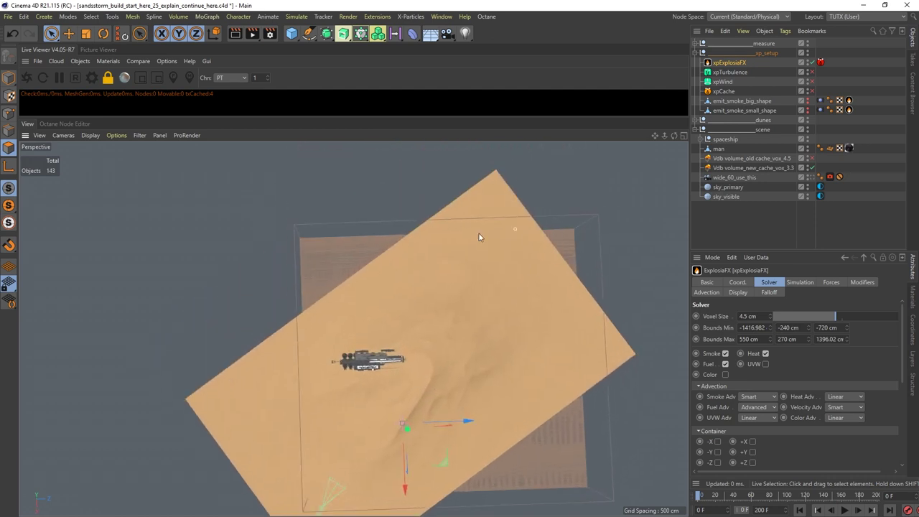
pyautogui.keyDown('alt'); pyautogui.moveTo(391, 442); pyautogui.dragTo(420, 321); pyautogui.keyUp('alt')
pyautogui.keyDown('alt'); pyautogui.moveTo(420, 321); pyautogui.dragTo(512, 290, button='right'); pyautogui.keyUp('alt')
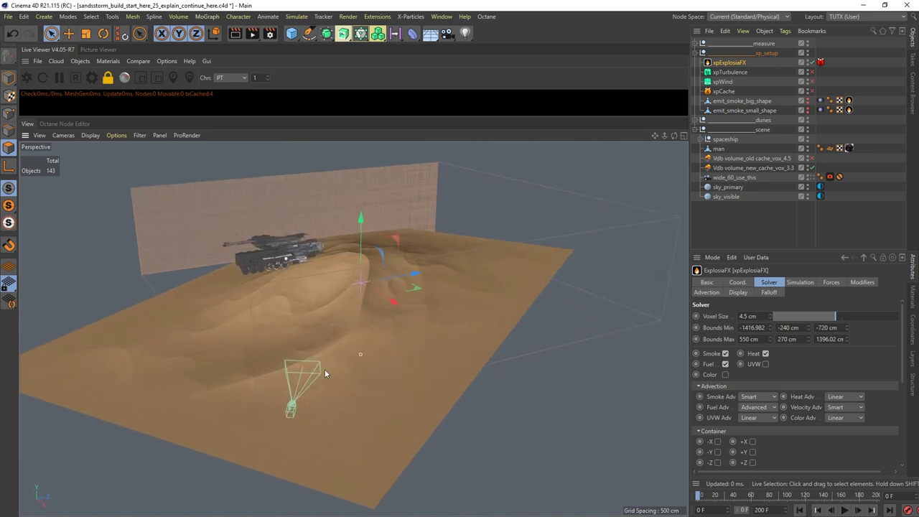
# Step: Inspect how far the ExplosiaFX simulation container extends around and beyond the dune from low and raised viewpoints
pyautogui.moveTo(296, 387)
pyautogui.keyDown('alt'); pyautogui.mouseDown()
pyautogui.moveTo(324, 358)
pyautogui.moveTo(306, 387)
pyautogui.mouseUp(); pyautogui.keyUp('alt')
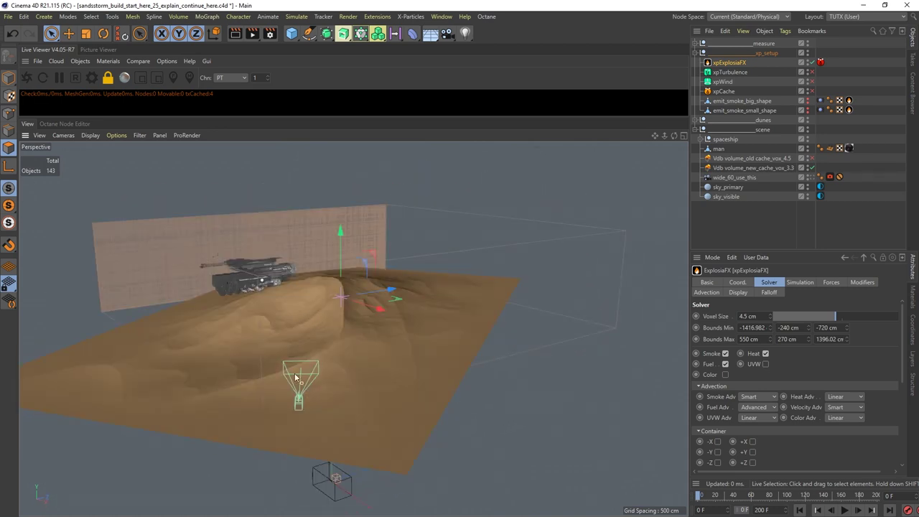
pyautogui.moveTo(393, 354)
pyautogui.keyDown('alt'); pyautogui.mouseDown()
pyautogui.moveTo(373, 359)
pyautogui.moveTo(363, 347)
pyautogui.moveTo(292, 331)
pyautogui.moveTo(315, 361)
pyautogui.moveTo(433, 265)
pyautogui.moveTo(445, 224)
pyautogui.moveTo(425, 272)
pyautogui.moveTo(399, 254)
pyautogui.moveTo(341, 289)
pyautogui.mouseUp(); pyautogui.keyUp('alt')
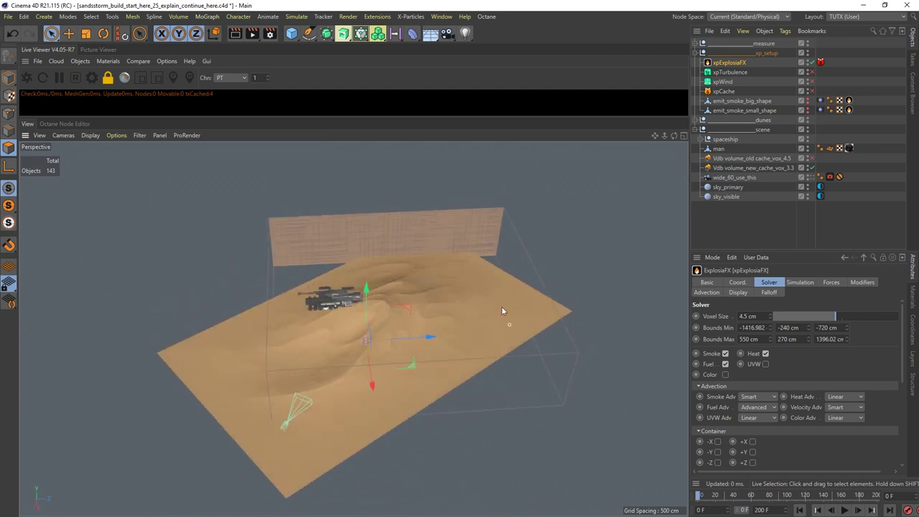
pyautogui.keyDown('alt'); pyautogui.moveTo(502, 308); pyautogui.dragTo(476, 228); pyautogui.keyUp('alt')
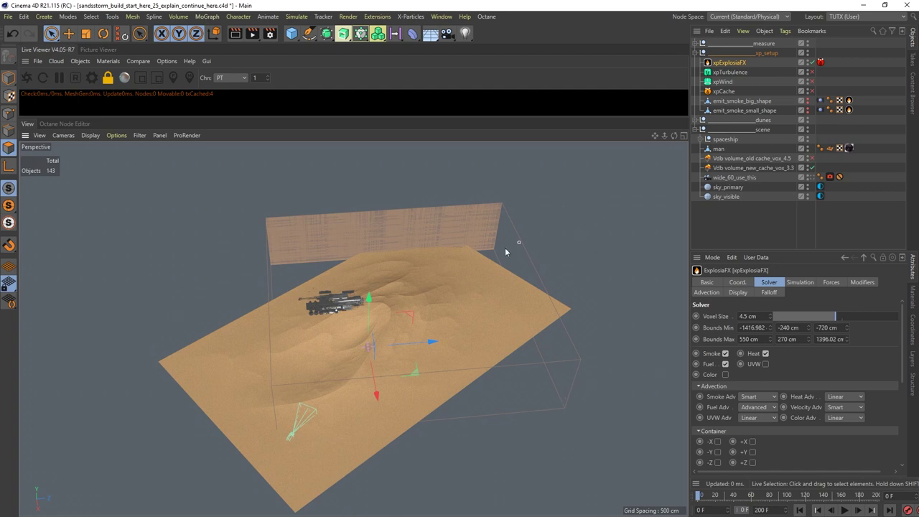
pyautogui.keyDown('alt'); pyautogui.moveTo(488, 292); pyautogui.dragTo(433, 277); pyautogui.keyUp('alt')
pyautogui.scroll(3, 436, 243)
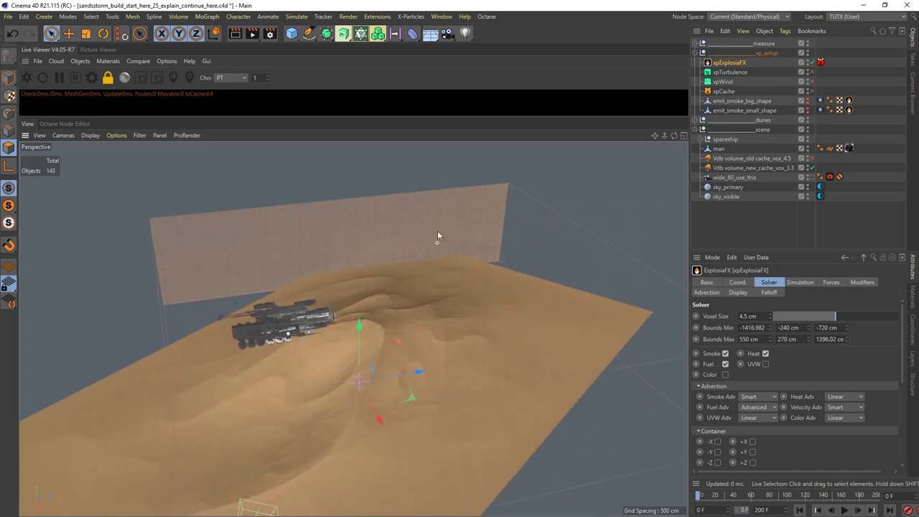
pyautogui.keyDown('alt'); pyautogui.moveTo(437, 235); pyautogui.dragTo(514, 247); pyautogui.keyUp('alt')
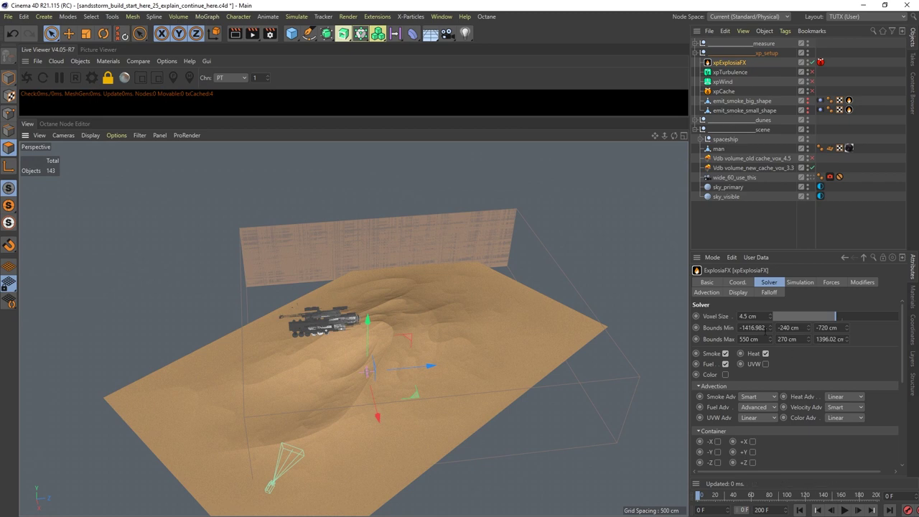
# Step: Enable the use_for_scene_measurement cube in the measure group and compare its size with the simulation container
pyautogui.click(754, 45)
pyautogui.click(695, 43)
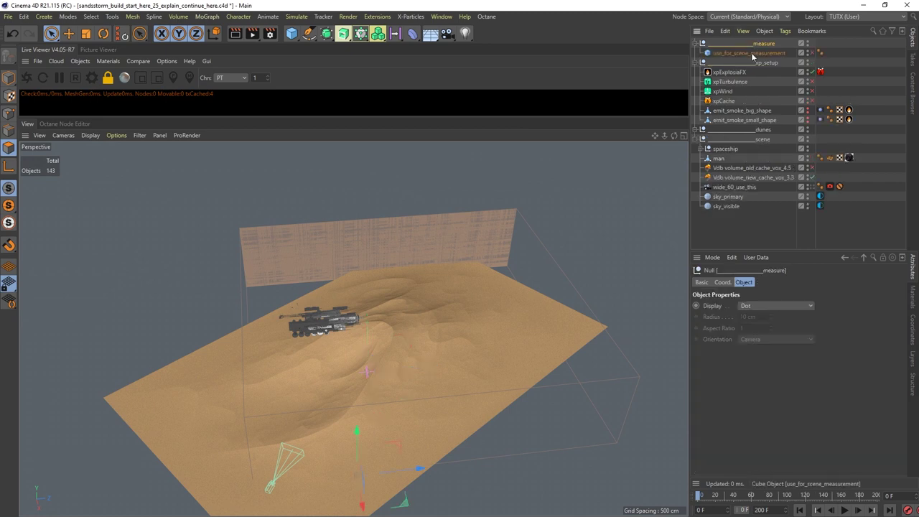
pyautogui.click(755, 53)
pyautogui.keyDown('alt'); pyautogui.moveTo(482, 347); pyautogui.dragTo(437, 361, button='right'); pyautogui.keyUp('alt')
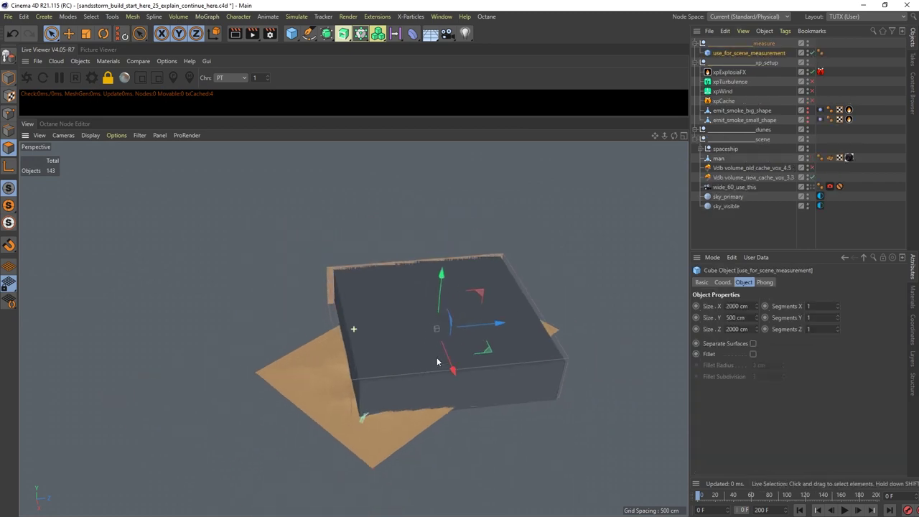
pyautogui.keyDown('alt'); pyautogui.moveTo(409, 307); pyautogui.dragTo(392, 281); pyautogui.keyUp('alt')
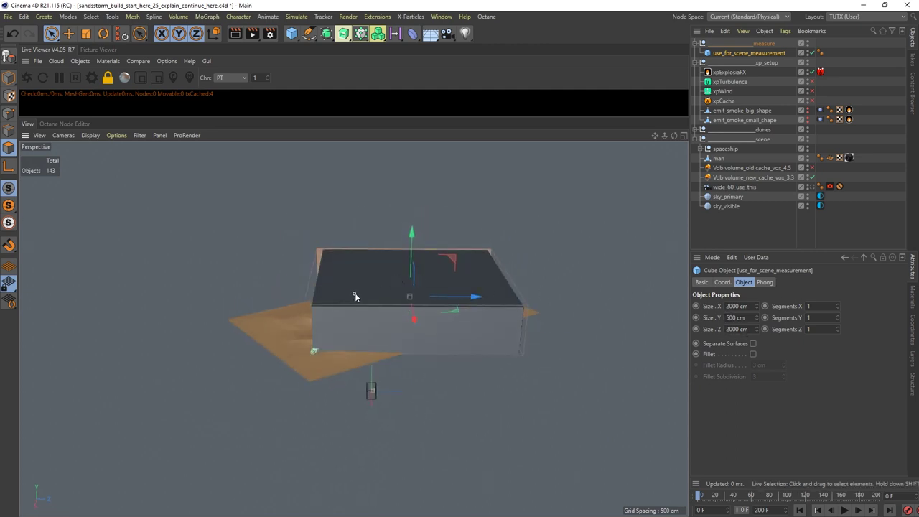
pyautogui.keyDown('alt'); pyautogui.moveTo(355, 293); pyautogui.dragTo(383, 306); pyautogui.keyUp('alt')
pyautogui.keyDown('alt'); pyautogui.moveTo(383, 307); pyautogui.dragTo(464, 291, button='right'); pyautogui.keyUp('alt')
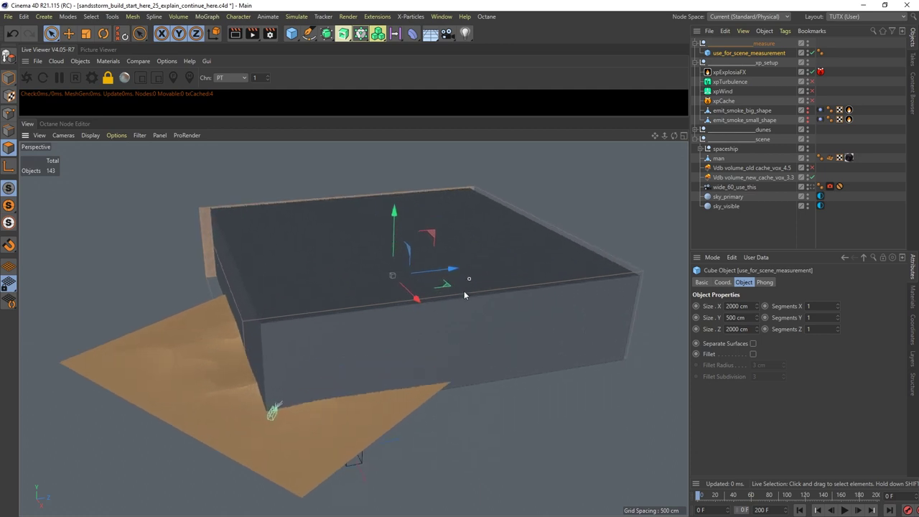
pyautogui.keyDown('alt'); pyautogui.moveTo(464, 291); pyautogui.dragTo(435, 296); pyautogui.keyUp('alt')
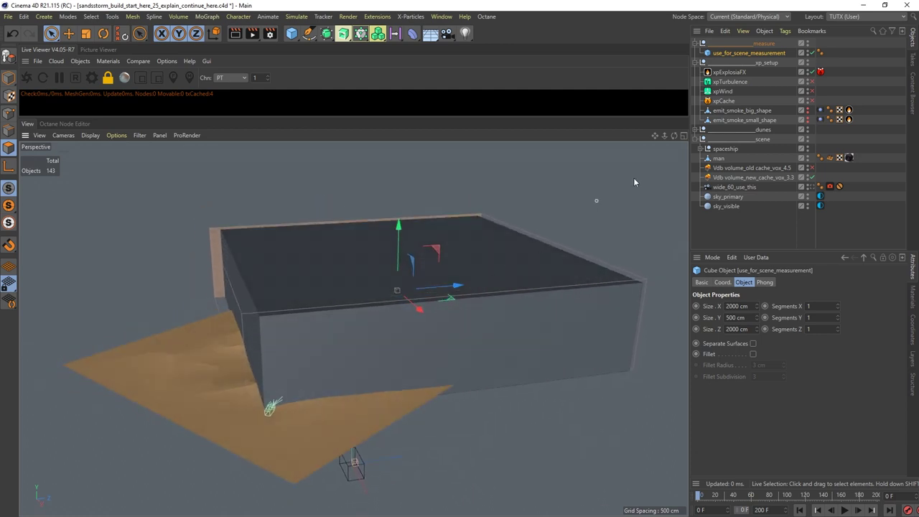
# Step: Disable the measurement cube and inspect the container, dune and spaceship without it
pyautogui.click(812, 52)
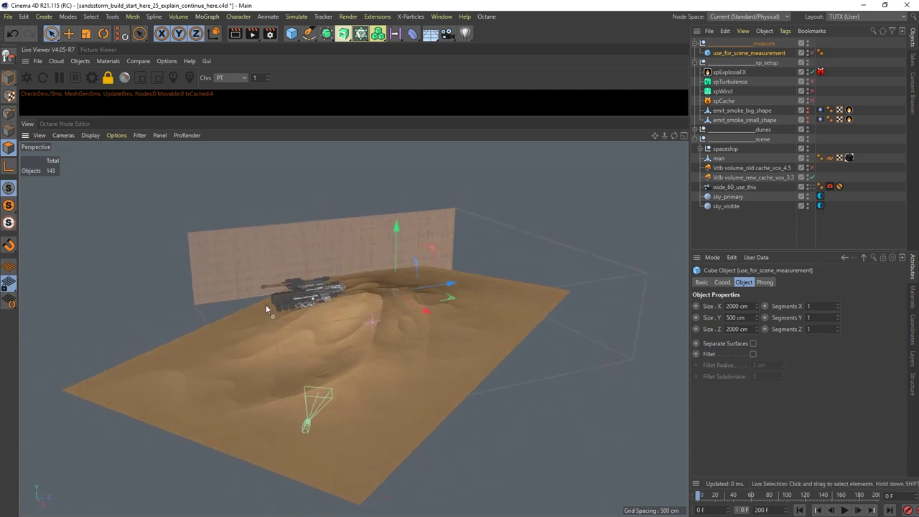
pyautogui.keyDown('alt'); pyautogui.moveTo(361, 263); pyautogui.dragTo(405, 259); pyautogui.keyUp('alt')
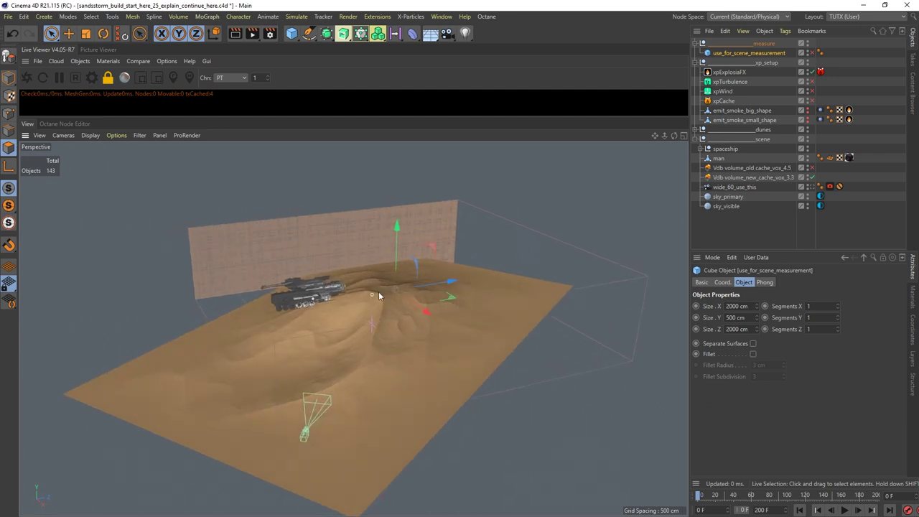
pyautogui.keyDown('alt'); pyautogui.moveTo(408, 309); pyautogui.dragTo(473, 303); pyautogui.keyUp('alt')
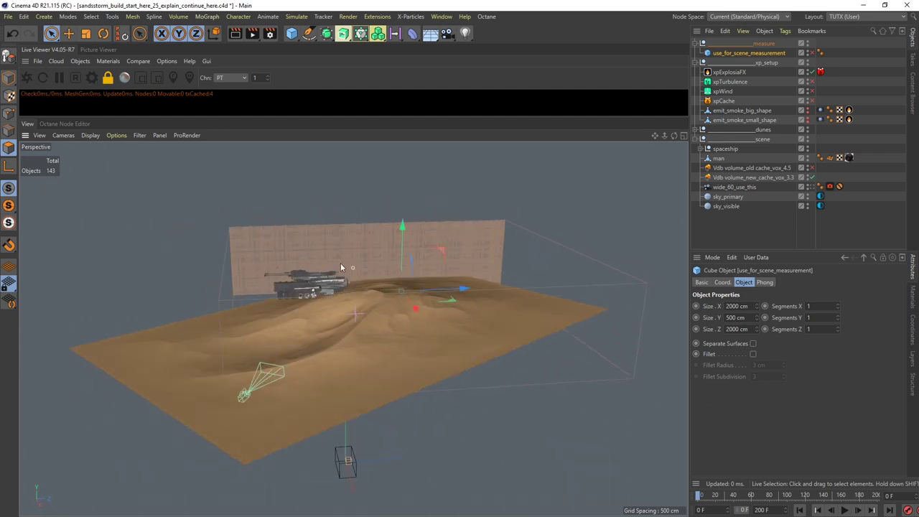
pyautogui.moveTo(371, 298)
pyautogui.keyDown('alt'); pyautogui.mouseDown()
pyautogui.moveTo(430, 271)
pyautogui.moveTo(357, 279)
pyautogui.moveTo(377, 311)
pyautogui.mouseUp(); pyautogui.keyUp('alt')
pyautogui.keyDown('alt'); pyautogui.moveTo(424, 283); pyautogui.dragTo(376, 299, button='right'); pyautogui.keyUp('alt')
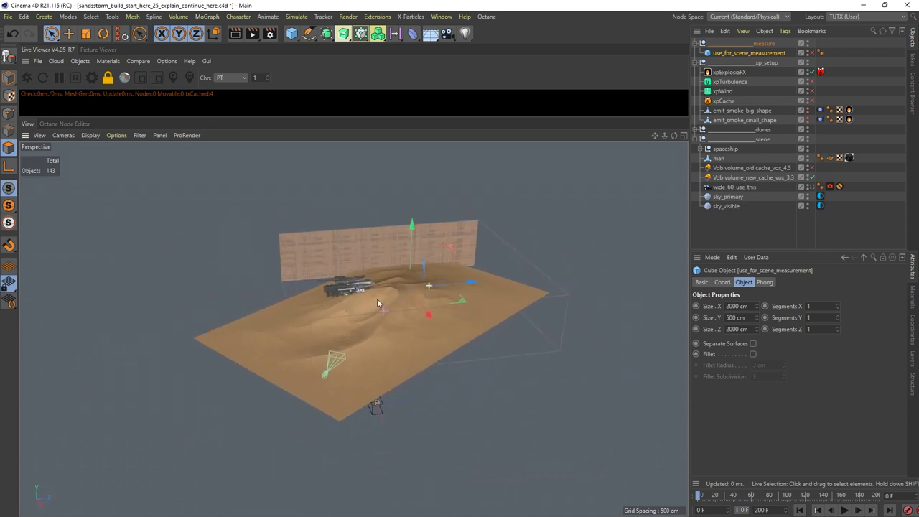
# Step: Re-enable the use_for_scene_measurement cube and view it against the container outline from above
pyautogui.click(812, 53)
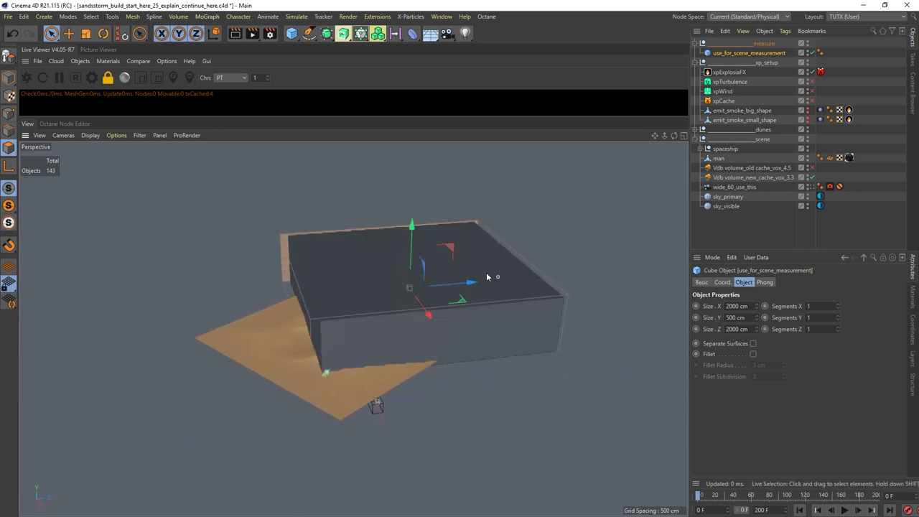
pyautogui.keyDown('alt'); pyautogui.moveTo(488, 275); pyautogui.dragTo(436, 278, button='right'); pyautogui.keyUp('alt')
pyautogui.keyDown('alt'); pyautogui.moveTo(436, 280); pyautogui.dragTo(380, 264); pyautogui.keyUp('alt')
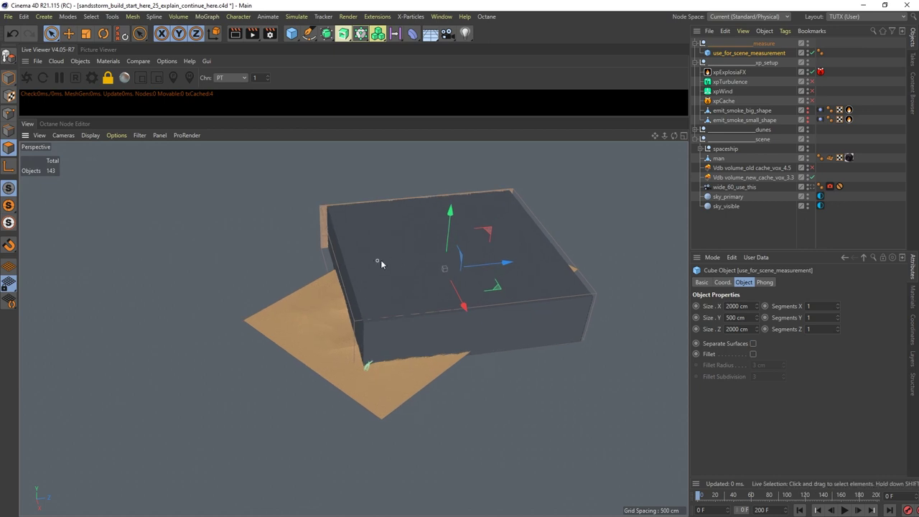
# Step: Try a Size X of 23000 cm on the measurement cube and undo that change
pyautogui.click(727, 306)
pyautogui.write('3')
pyautogui.keyDown('alt'); pyautogui.moveTo(390, 308); pyautogui.dragTo(394, 265); pyautogui.keyUp('alt')
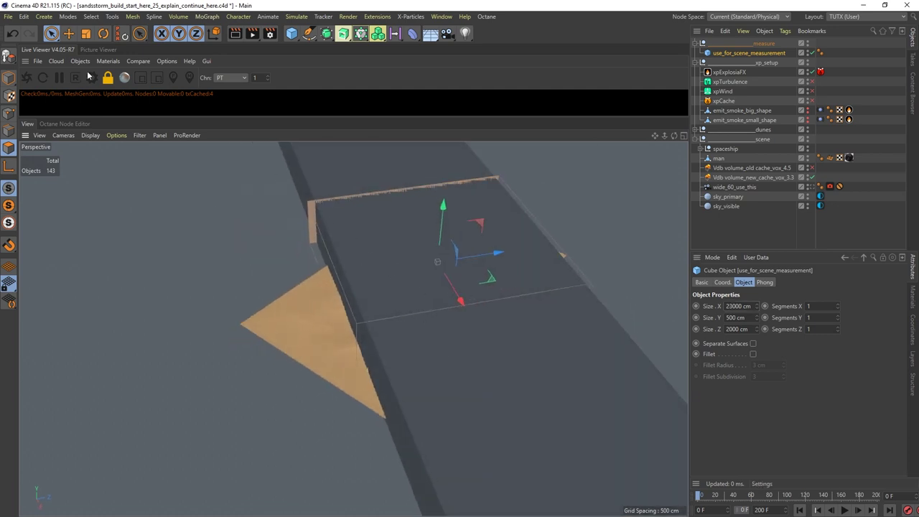
pyautogui.hotkey('ctrl', 'z')
pyautogui.keyDown('alt'); pyautogui.moveTo(443, 283); pyautogui.dragTo(414, 301); pyautogui.keyUp('alt')
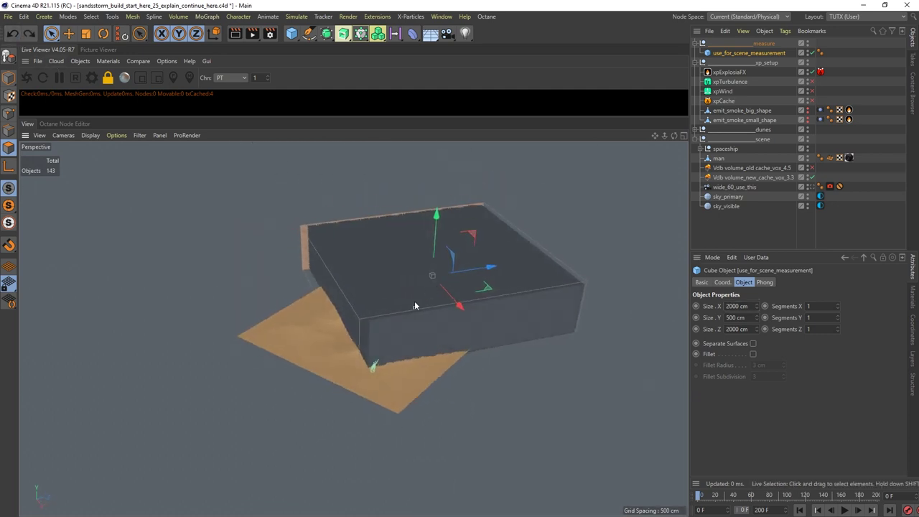
pyautogui.keyDown('alt'); pyautogui.moveTo(414, 301); pyautogui.dragTo(538, 282, button='right'); pyautogui.keyUp('alt')
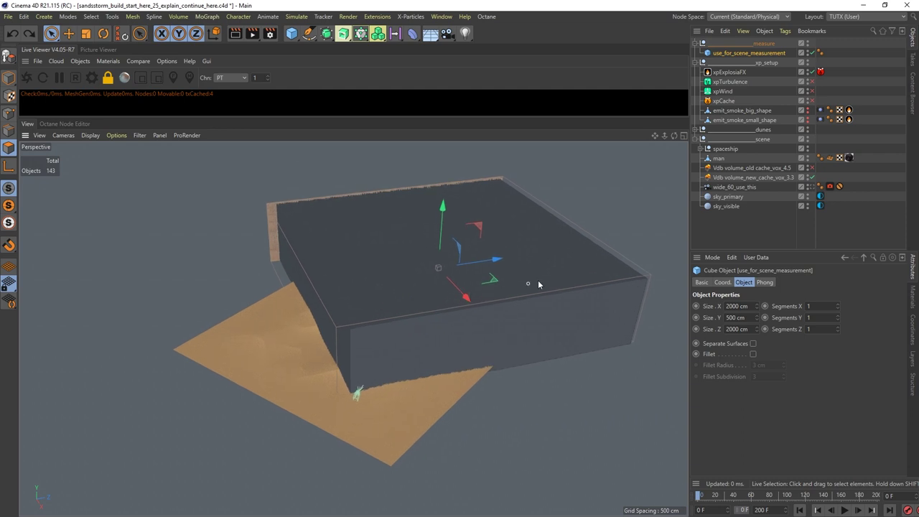
# Step: Disable the measurement cube, hide and collapse the measure group, and select the xpExplosiaFX object
pyautogui.click(812, 53)
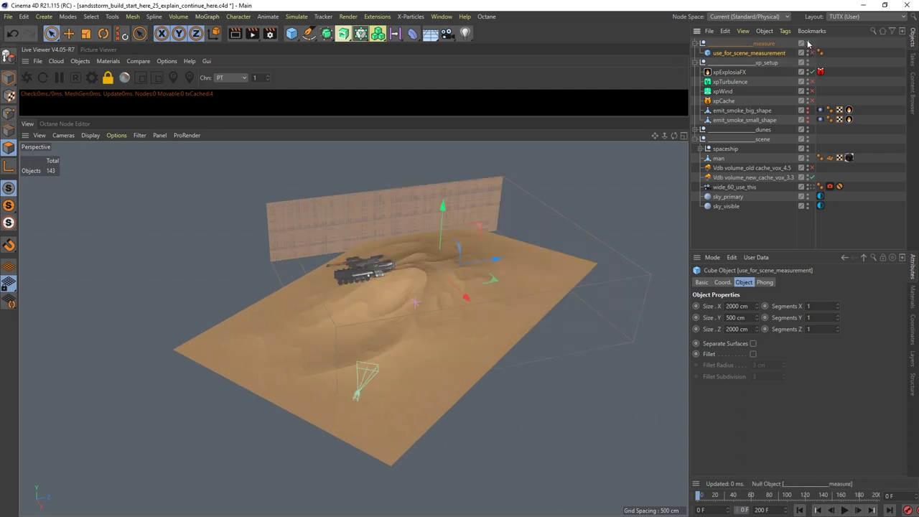
pyautogui.click(694, 44)
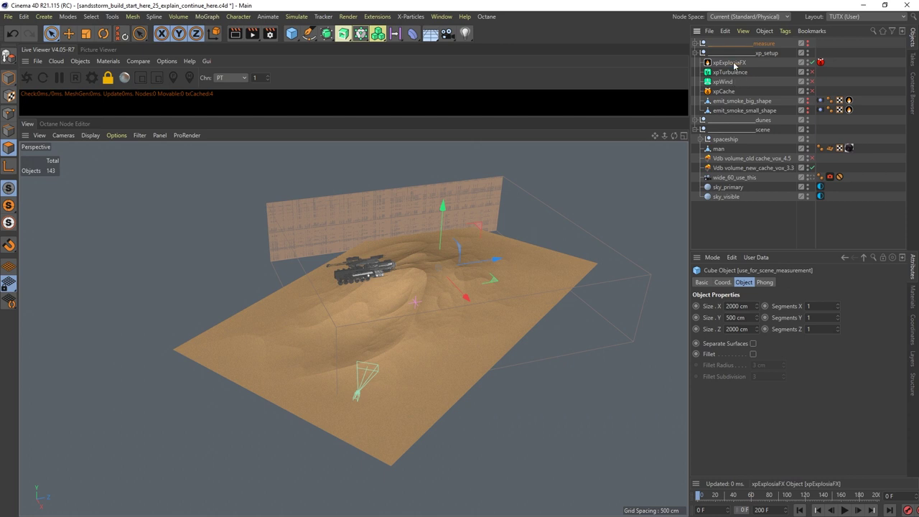
pyautogui.click(728, 63)
pyautogui.keyDown('alt'); pyautogui.moveTo(460, 295); pyautogui.dragTo(419, 266, button='middle'); pyautogui.keyUp('alt')
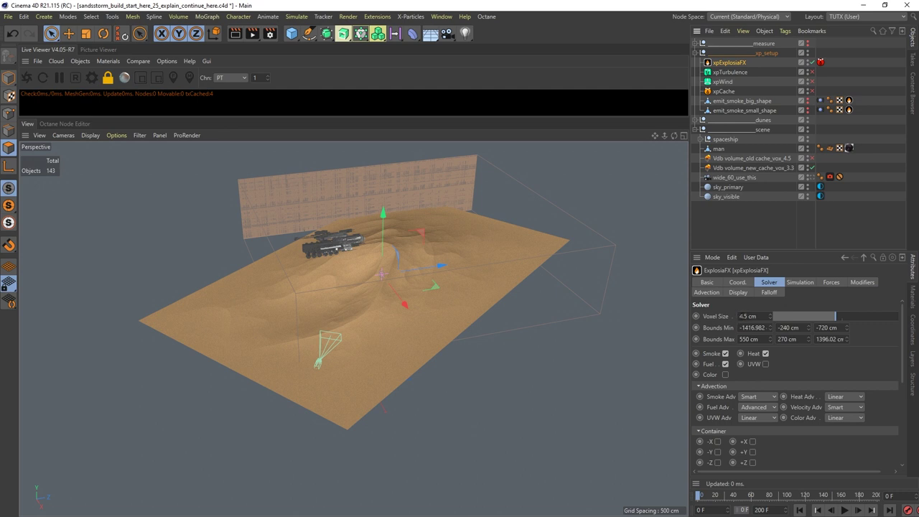
pyautogui.moveTo(480, 244)
pyautogui.keyDown('alt'); pyautogui.mouseDown(button='right')
pyautogui.moveTo(473, 248)
pyautogui.moveTo(496, 246)
pyautogui.mouseUp(button='right'); pyautogui.keyUp('alt')
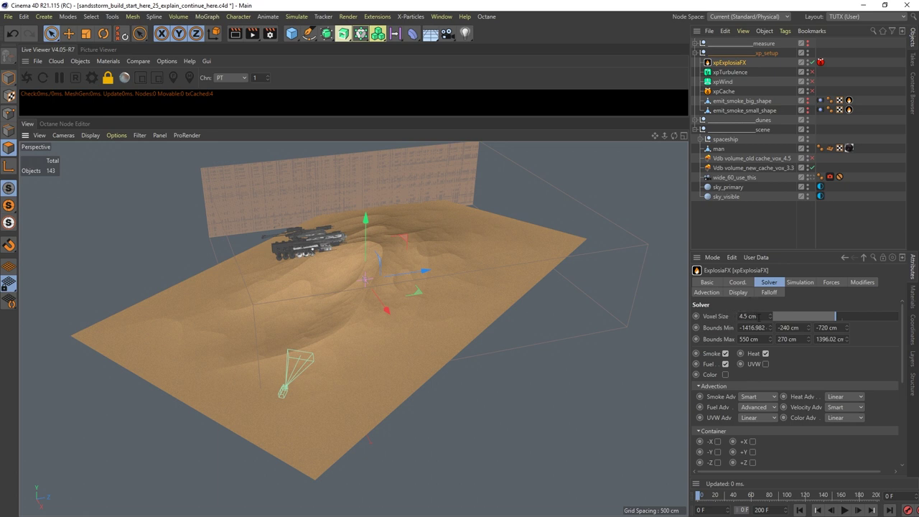
# Step: Lower the xpExplosiaFX solver's Voxel Size to 1.9 cm and inspect the voxel grid behind the dune
pyautogui.moveTo(818, 318); pyautogui.dragTo(792, 319)
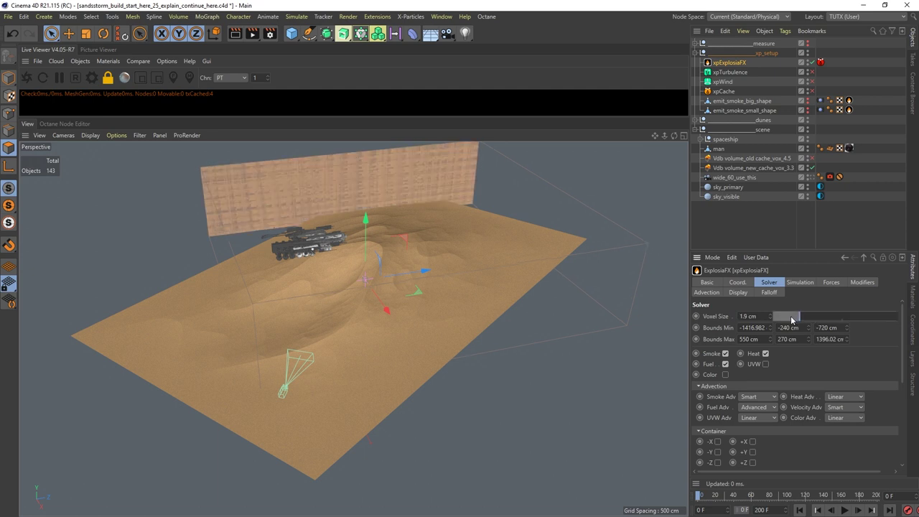
pyautogui.doubleClick(742, 315)
pyautogui.write('1.5')
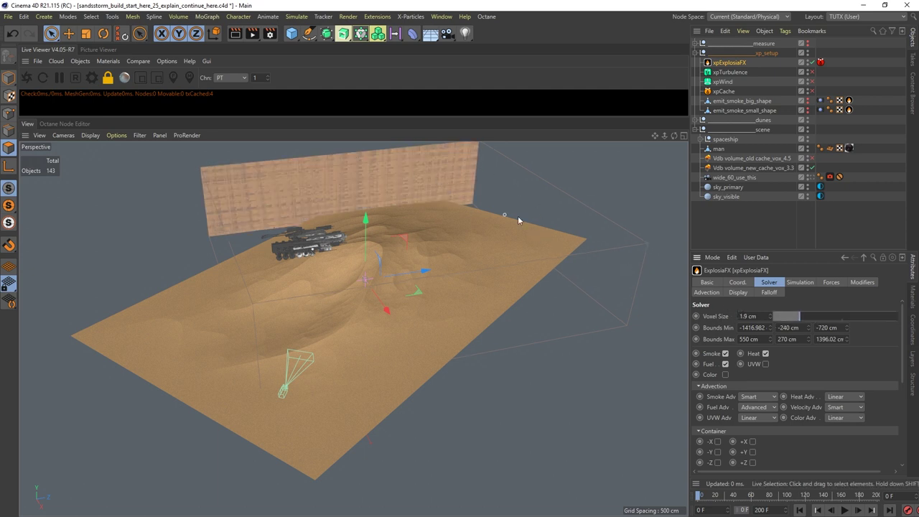
pyautogui.press('Return')
pyautogui.keyDown('alt'); pyautogui.moveTo(430, 172); pyautogui.dragTo(440, 216, button='middle'); pyautogui.keyUp('alt')
pyautogui.keyDown('alt'); pyautogui.moveTo(426, 203); pyautogui.dragTo(469, 263, button='right'); pyautogui.keyUp('alt')
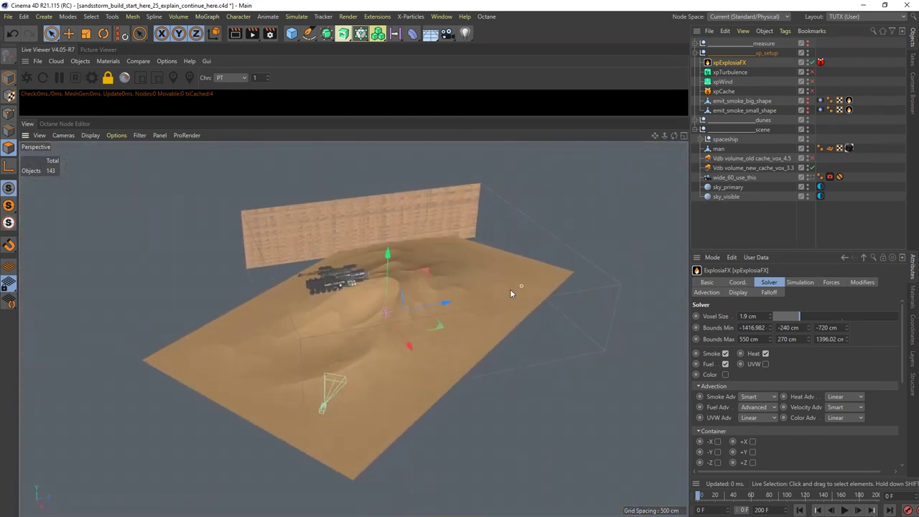
pyautogui.keyDown('alt'); pyautogui.moveTo(509, 289); pyautogui.dragTo(410, 244); pyautogui.keyUp('alt')
pyautogui.keyDown('alt'); pyautogui.moveTo(494, 268); pyautogui.dragTo(424, 309); pyautogui.keyUp('alt')
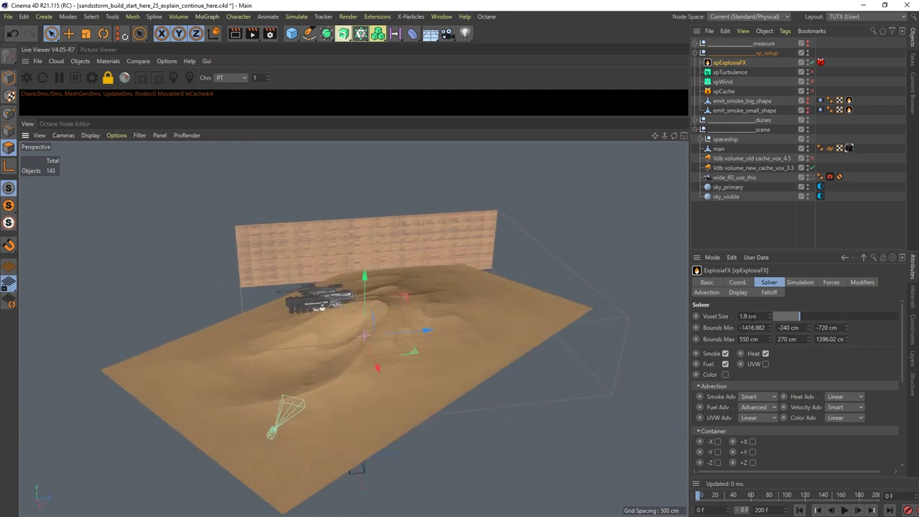
# Step: Set the xpExplosiaFX solver's Voxel Size to 3.3 cm and view the grid and dune up close
pyautogui.moveTo(758, 316); pyautogui.dragTo(738, 316)
pyautogui.write('3.3')
pyautogui.press('Return')
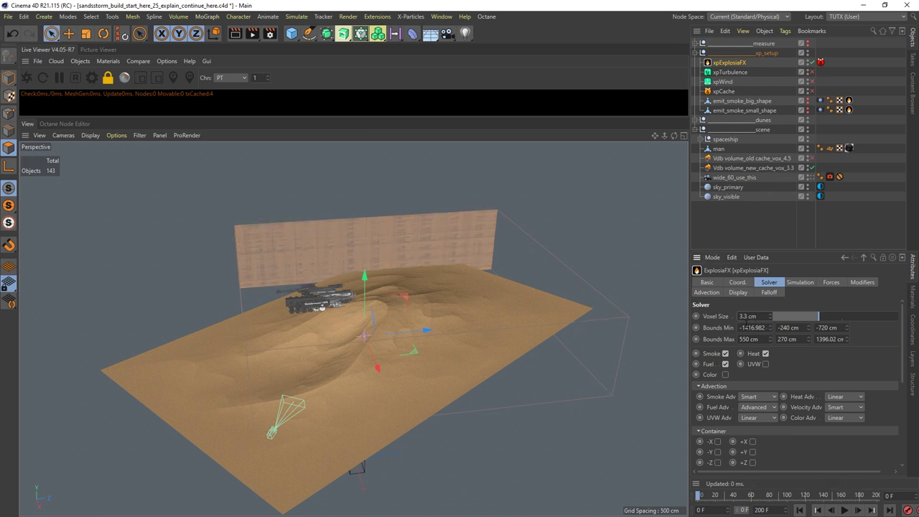
pyautogui.keyDown('alt'); pyautogui.moveTo(481, 321); pyautogui.dragTo(457, 324); pyautogui.keyUp('alt')
pyautogui.keyDown('alt'); pyautogui.moveTo(416, 314); pyautogui.dragTo(478, 305, button='right'); pyautogui.keyUp('alt')
pyautogui.keyDown('alt'); pyautogui.moveTo(487, 329); pyautogui.dragTo(543, 305, button='middle'); pyautogui.keyUp('alt')
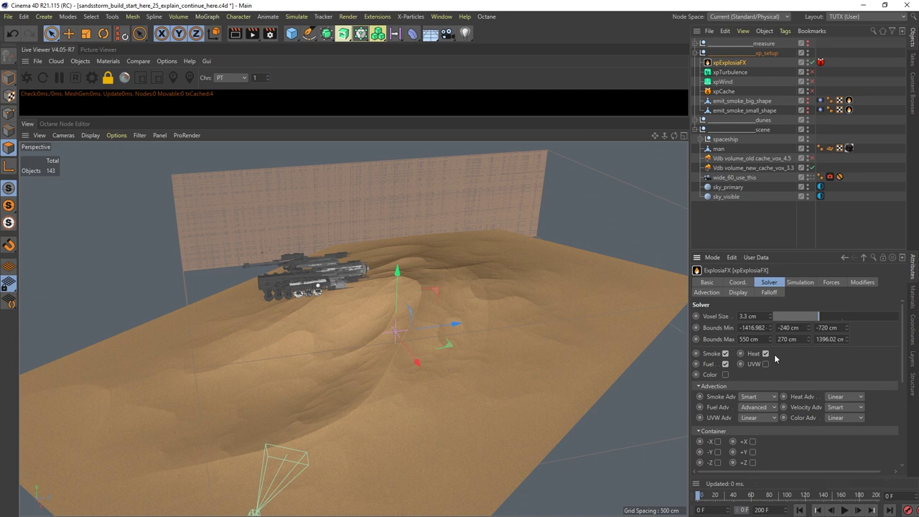
# Step: Review the ExplosiaFX solver's channel, Advection, Container and Adaptive Bounds options and its Simulation settings
pyautogui.click(726, 364)
pyautogui.scroll(-3, 903, 357)
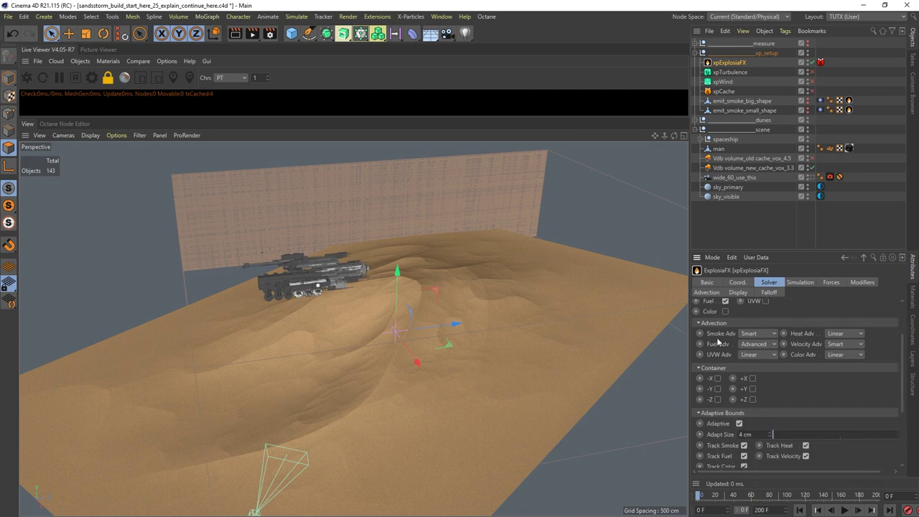
pyautogui.scroll(3, 904, 363)
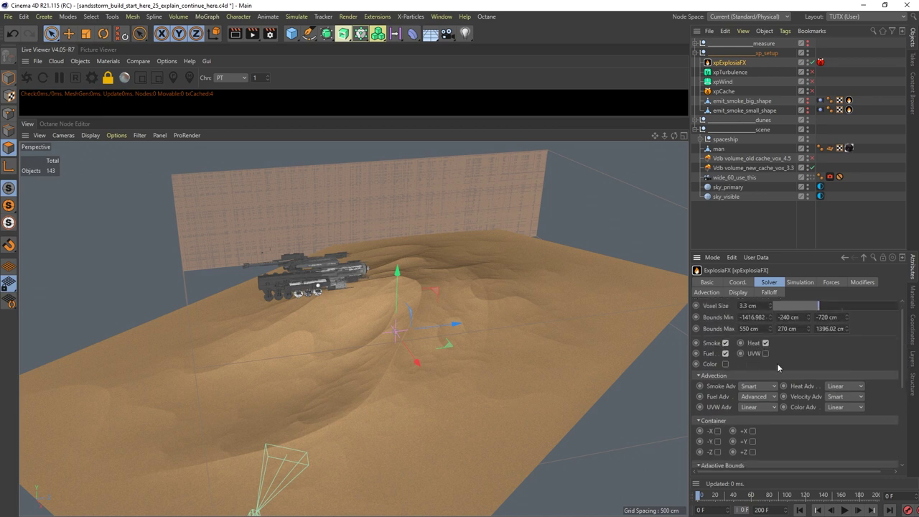
pyautogui.moveTo(902, 353)
pyautogui.mouseDown()
pyautogui.moveTo(906, 425)
pyautogui.moveTo(910, 340)
pyautogui.mouseUp()
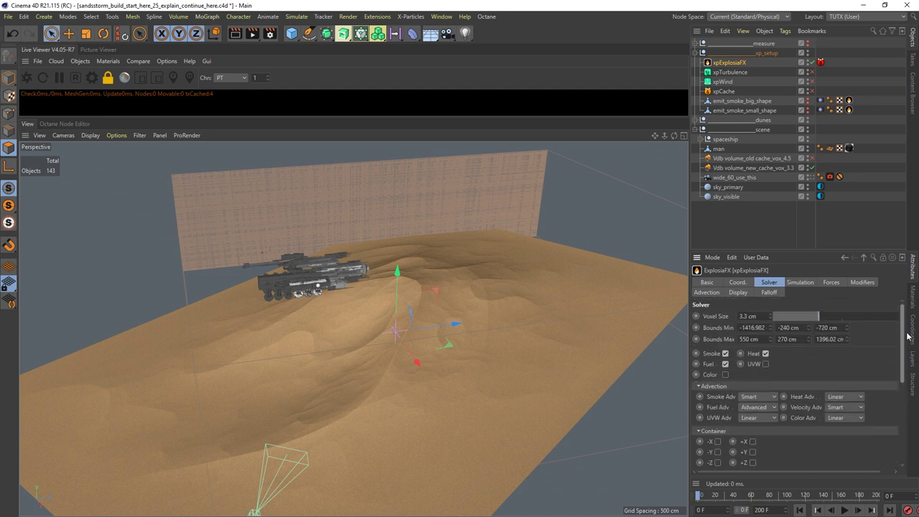
pyautogui.click(801, 283)
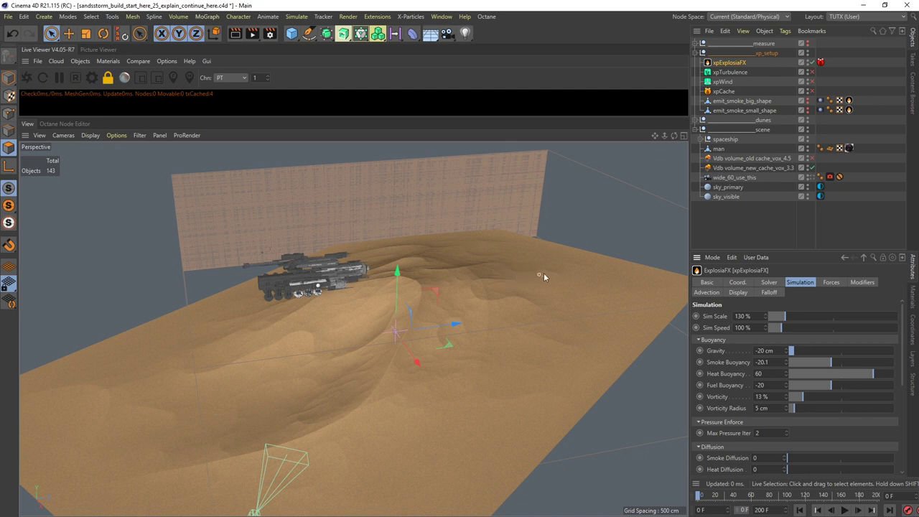
# Step: Set the xpExplosiaFX solver's Voxel Size to 10 cm
pyautogui.click(767, 283)
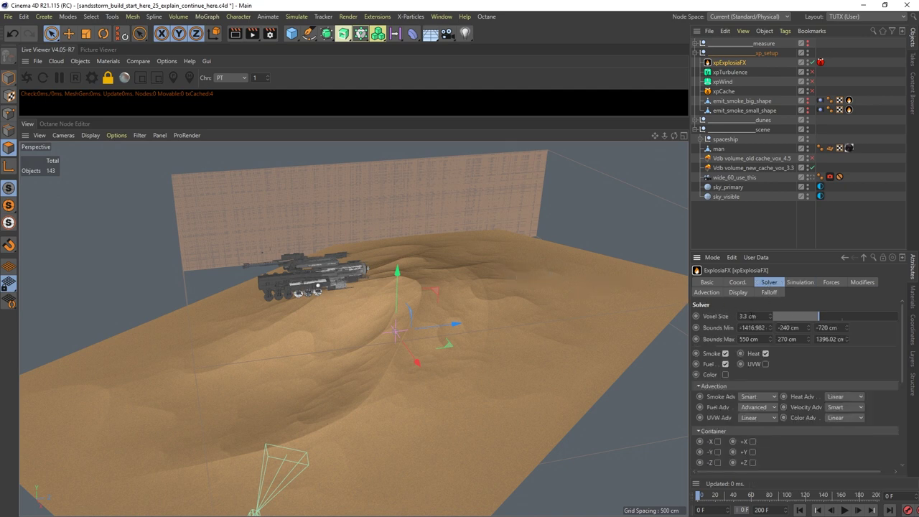
pyautogui.write('10')
pyautogui.press('Return')
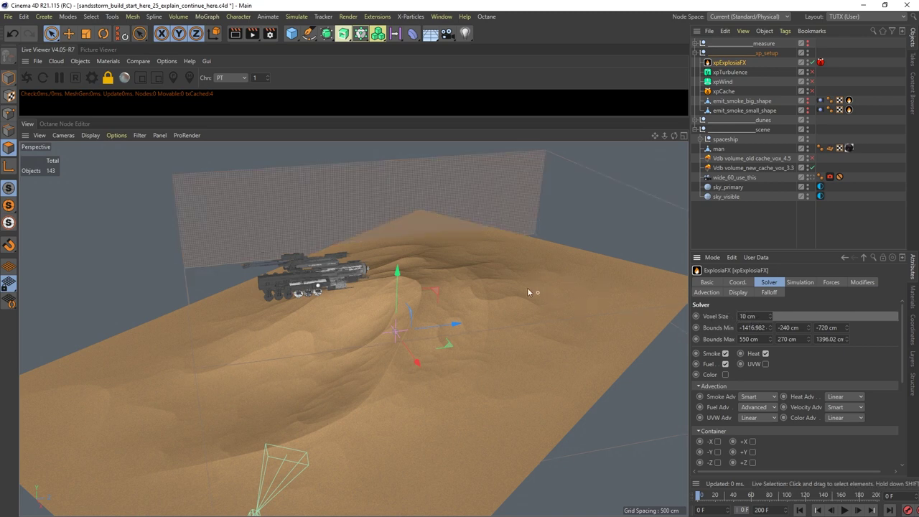
# Step: Set the xpExplosiaFX solver's Voxel Size to 3.3 cm
pyautogui.doubleClick(746, 316)
pyautogui.write('3.')
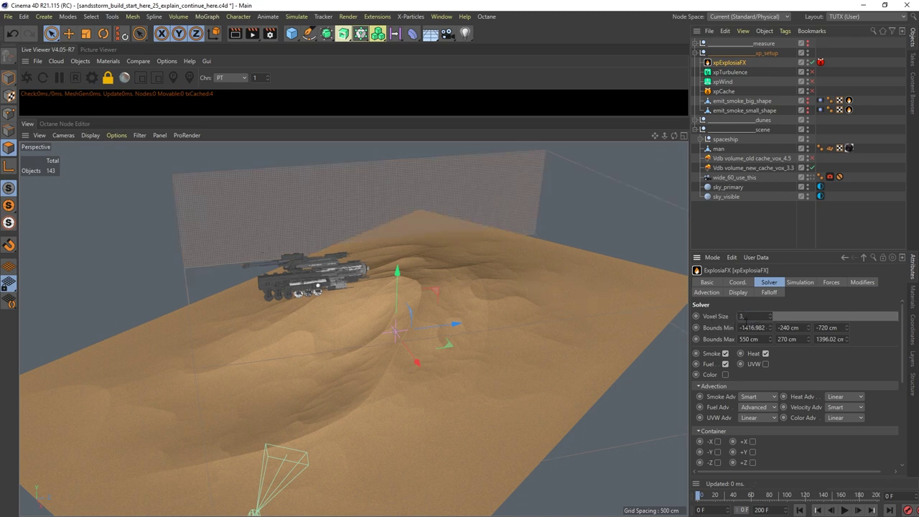
pyautogui.write('3')
pyautogui.press('Return')
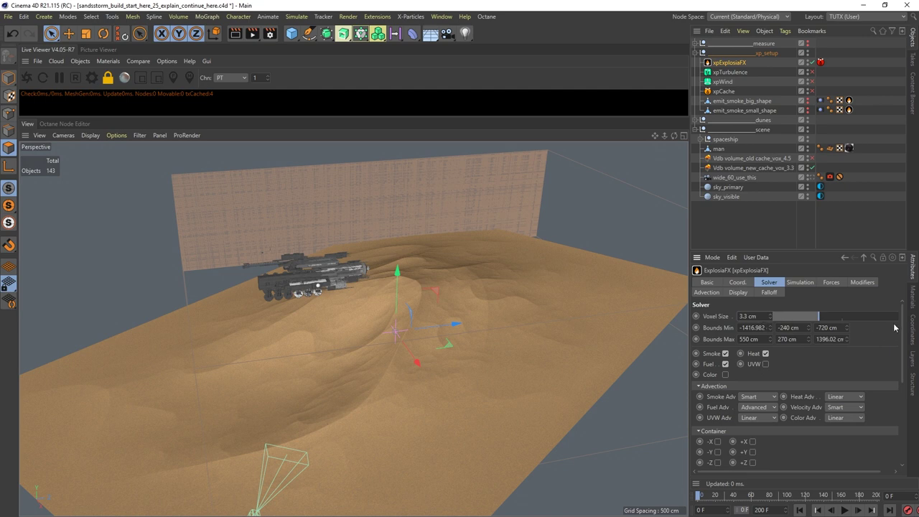
pyautogui.moveTo(899, 333); pyautogui.dragTo(902, 357)
# Step: Examine the Gravity and Buoyancy values in the xpExplosiaFX Simulation settings against the dune and container
pyautogui.click(800, 283)
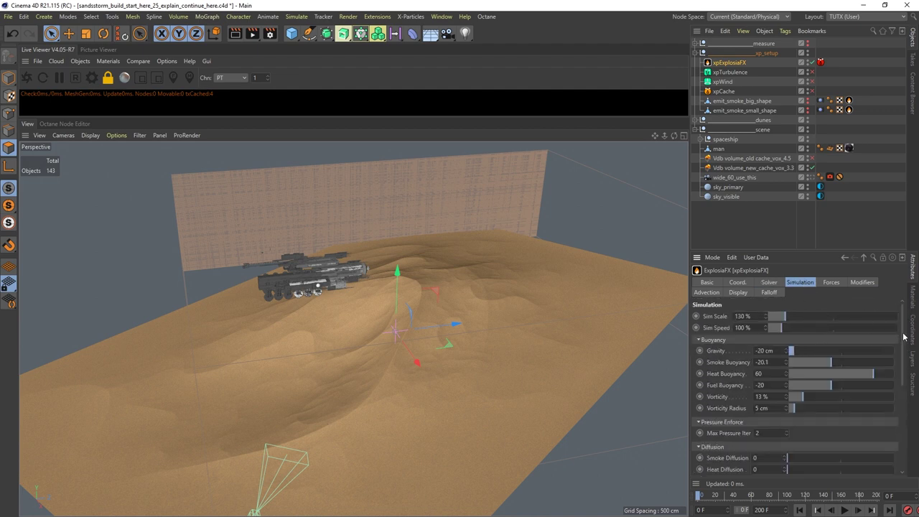
pyautogui.scroll(-2, 903, 339)
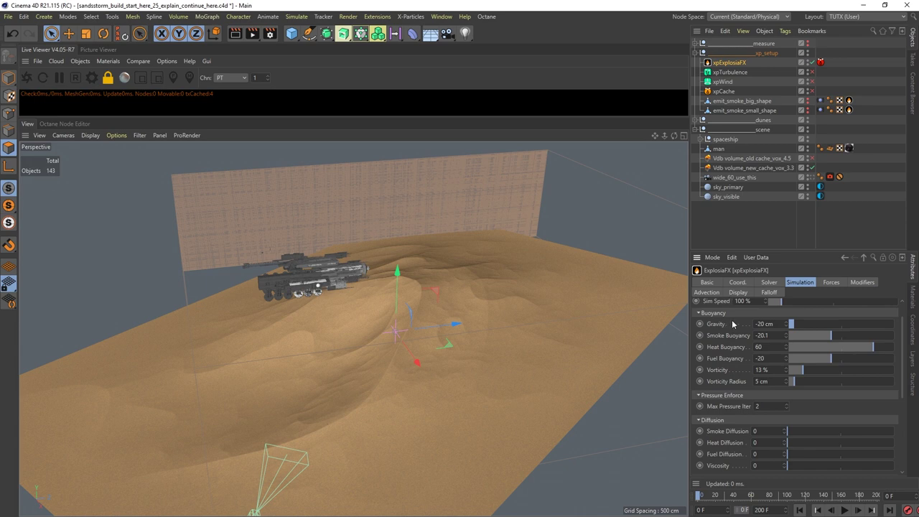
pyautogui.rightClick(786, 327)
pyautogui.hotkey('ctrl', 'z')
pyautogui.keyDown('alt'); pyautogui.moveTo(523, 309); pyautogui.dragTo(507, 294); pyautogui.keyUp('alt')
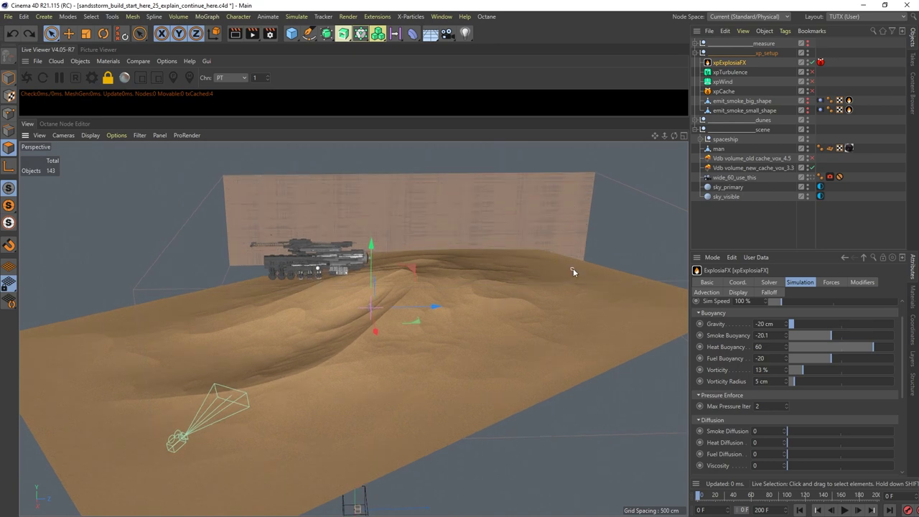
pyautogui.keyDown('alt'); pyautogui.moveTo(573, 269); pyautogui.dragTo(543, 286); pyautogui.keyUp('alt')
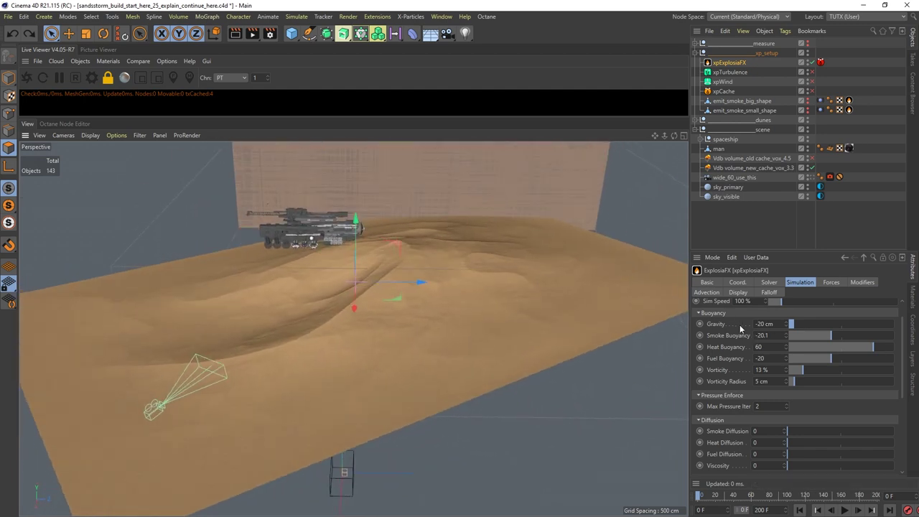
pyautogui.keyDown('alt'); pyautogui.moveTo(456, 271); pyautogui.dragTo(503, 314); pyautogui.keyUp('alt')
# Step: Enable the xpWind modifier and show the emit_smoke_big_shape and emit_smoke_small_shape emitters in the viewport
pyautogui.click(727, 82)
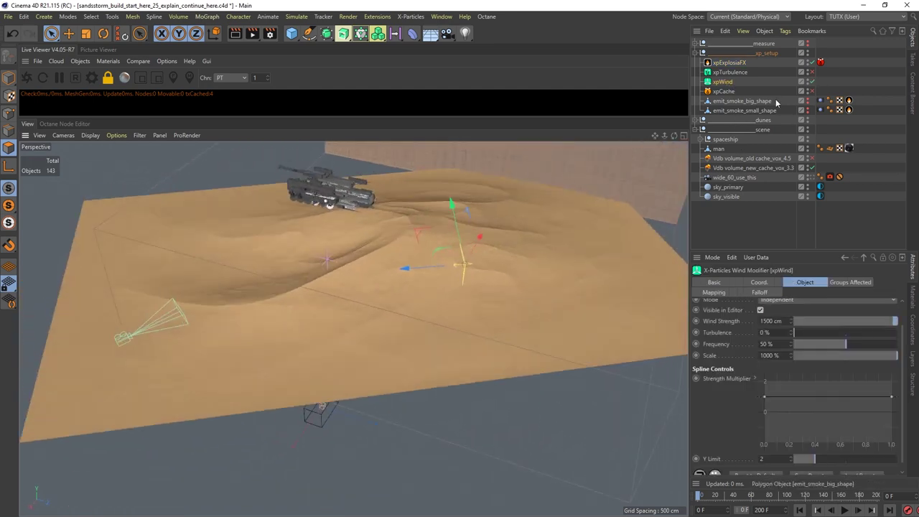
pyautogui.click(807, 99)
pyautogui.click(808, 110)
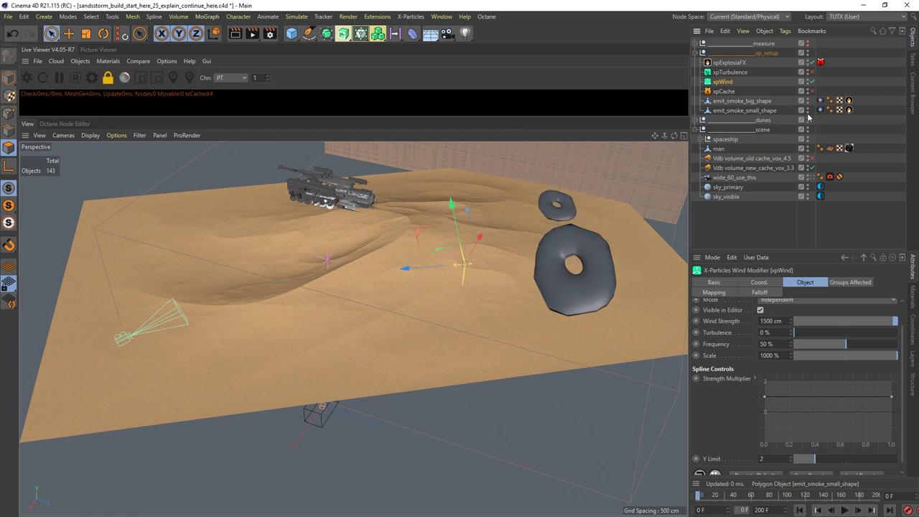
# Step: Examine the placement of the two smoke emitters and the wind modifier relative to the dune, camera and container
pyautogui.keyDown('alt'); pyautogui.moveTo(522, 255); pyautogui.dragTo(560, 240); pyautogui.keyUp('alt')
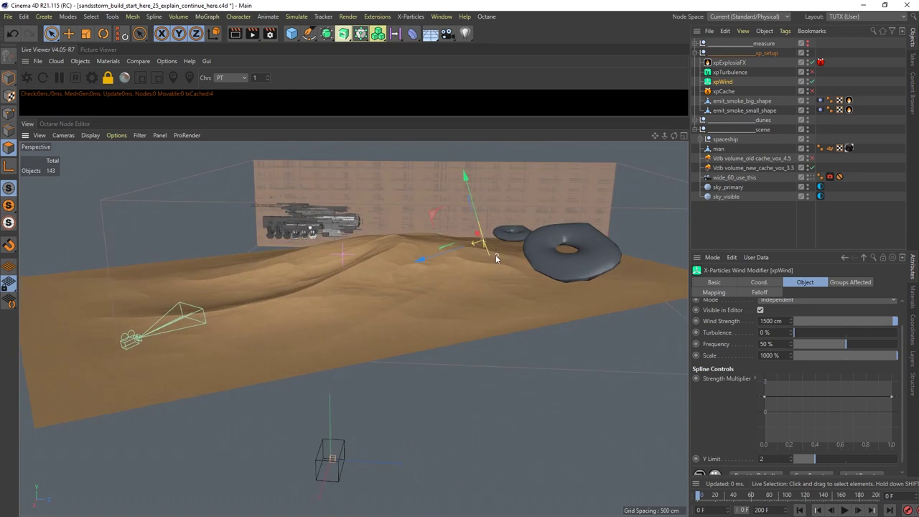
pyautogui.keyDown('alt'); pyautogui.moveTo(482, 263); pyautogui.dragTo(553, 258); pyautogui.keyUp('alt')
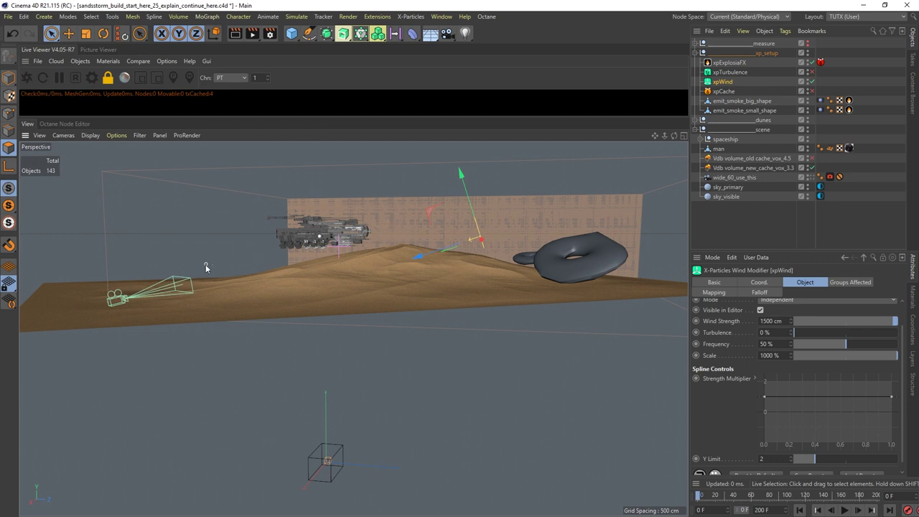
pyautogui.keyDown('alt'); pyautogui.moveTo(418, 260); pyautogui.dragTo(502, 261); pyautogui.keyUp('alt')
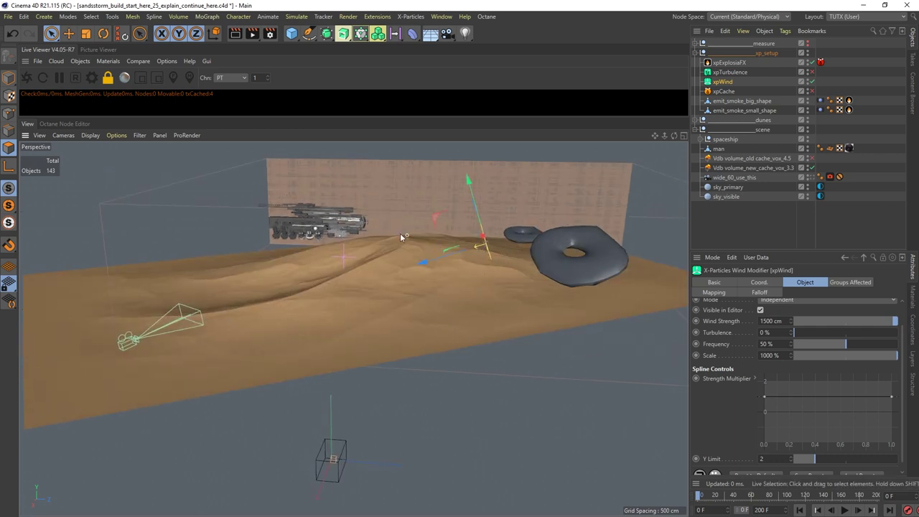
pyautogui.keyDown('alt'); pyautogui.moveTo(322, 247); pyautogui.dragTo(496, 237); pyautogui.keyUp('alt')
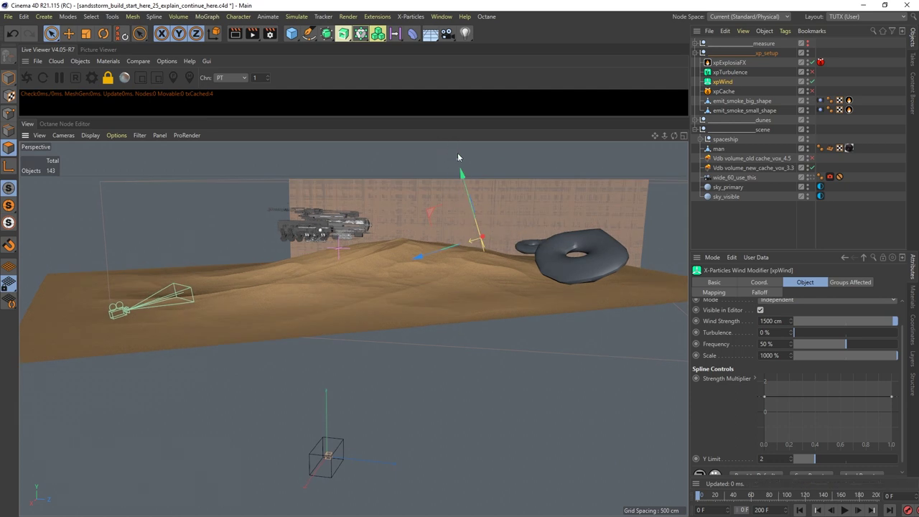
pyautogui.keyDown('alt'); pyautogui.moveTo(452, 219); pyautogui.dragTo(510, 244); pyautogui.keyUp('alt')
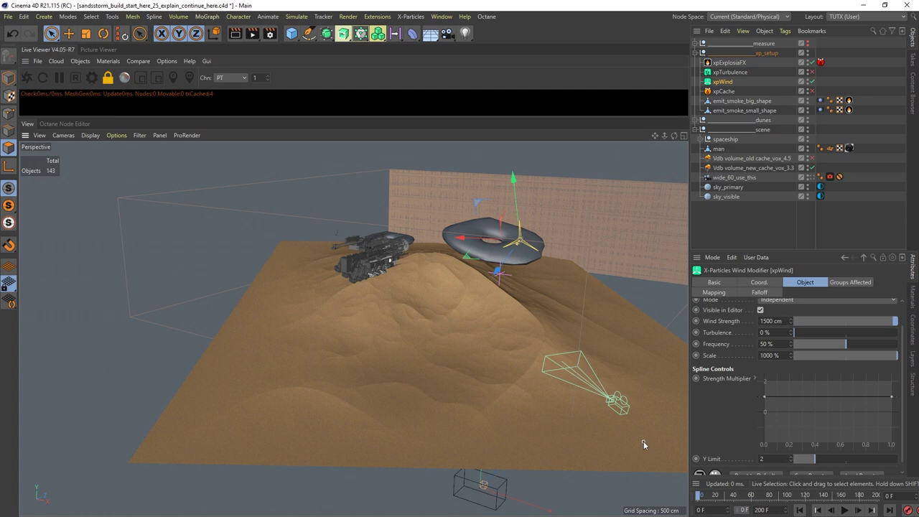
pyautogui.moveTo(524, 304)
pyautogui.keyDown('alt'); pyautogui.mouseDown()
pyautogui.moveTo(548, 263)
pyautogui.moveTo(527, 327)
pyautogui.moveTo(516, 313)
pyautogui.mouseUp(); pyautogui.keyUp('alt')
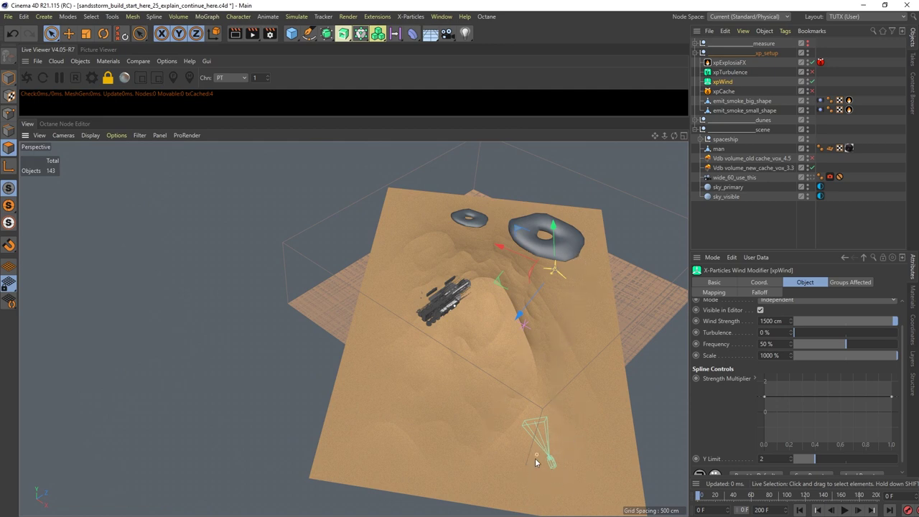
pyautogui.keyDown('alt'); pyautogui.moveTo(551, 292); pyautogui.dragTo(537, 280); pyautogui.keyUp('alt')
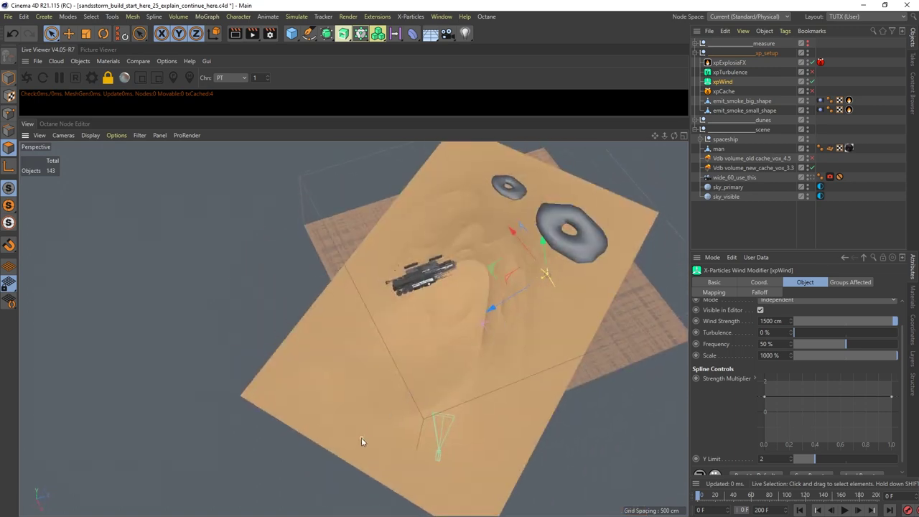
pyautogui.keyDown('alt'); pyautogui.moveTo(511, 310); pyautogui.dragTo(532, 279); pyautogui.keyUp('alt')
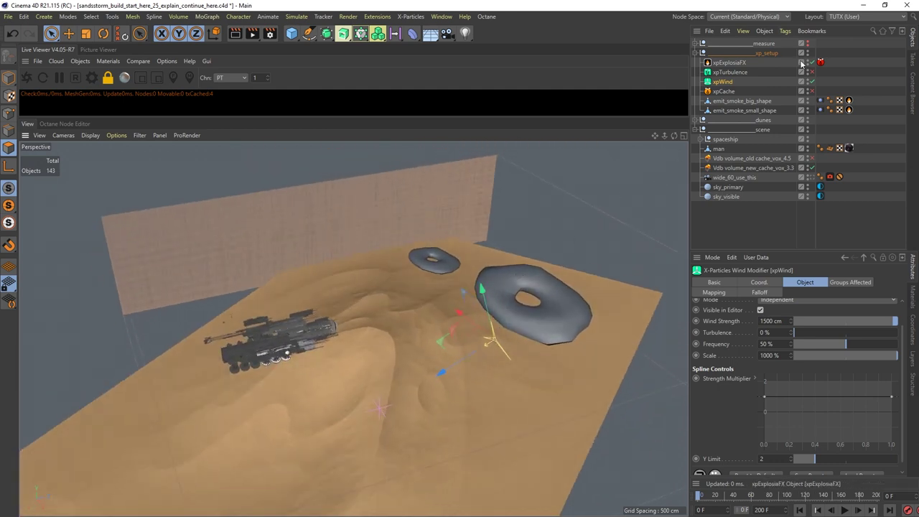
# Step: Review xpExplosiaFX's Simulation, Forces, Modifiers, Advection, Display and Falloff settings
pyautogui.click(731, 63)
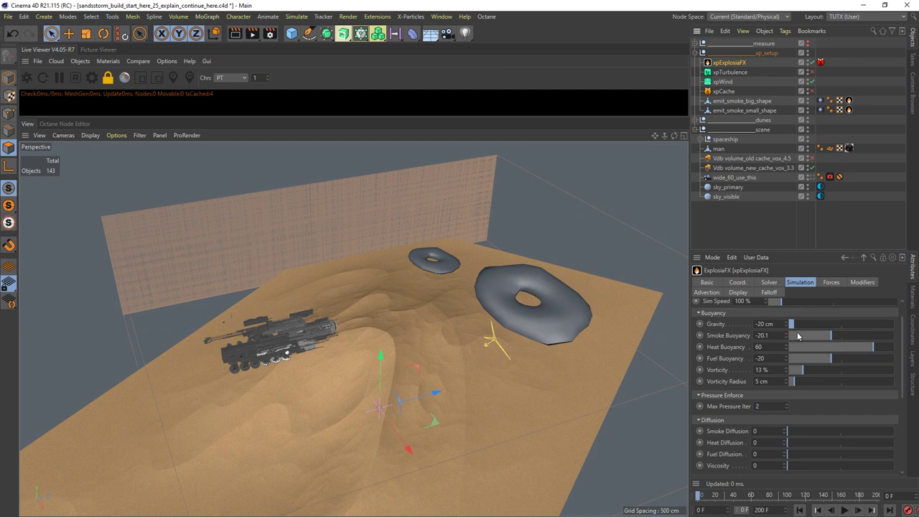
pyautogui.moveTo(905, 345)
pyautogui.mouseDown()
pyautogui.moveTo(912, 406)
pyautogui.moveTo(914, 352)
pyautogui.moveTo(916, 411)
pyautogui.moveTo(917, 340)
pyautogui.mouseUp()
pyautogui.click(830, 282)
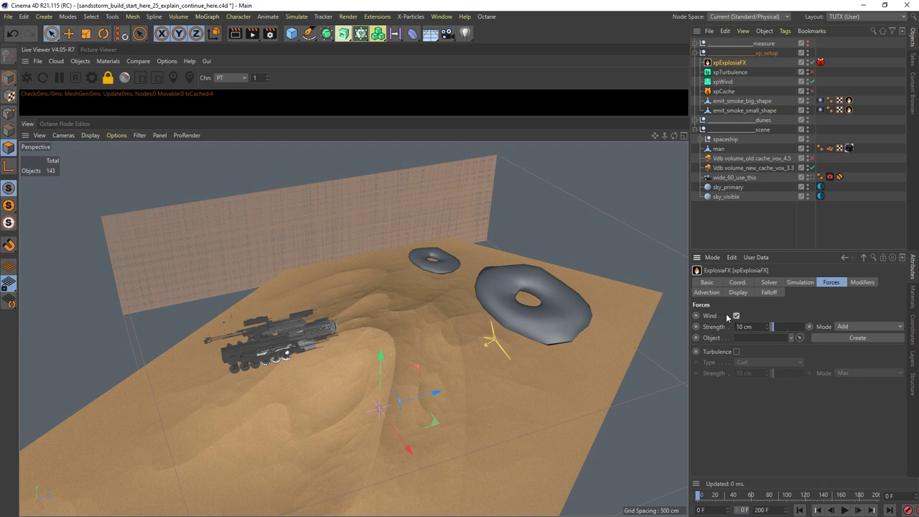
pyautogui.click(860, 282)
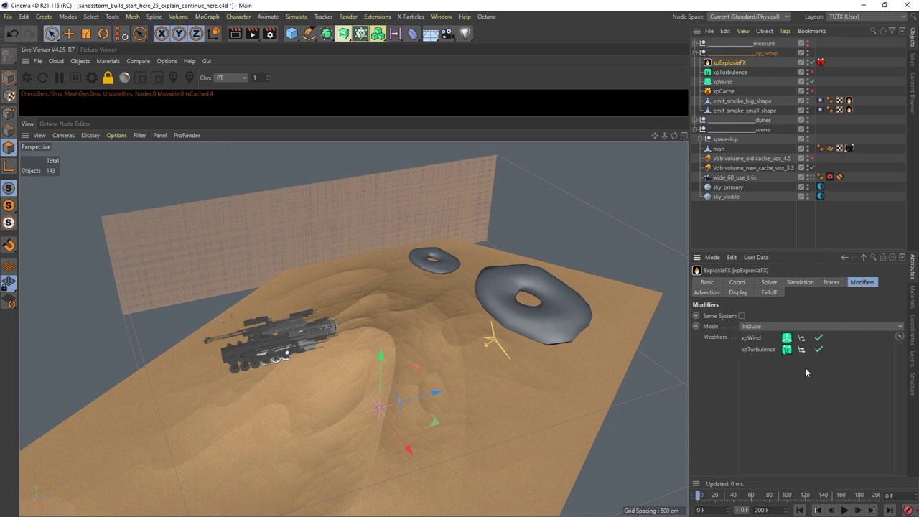
pyautogui.click(706, 293)
pyautogui.click(738, 294)
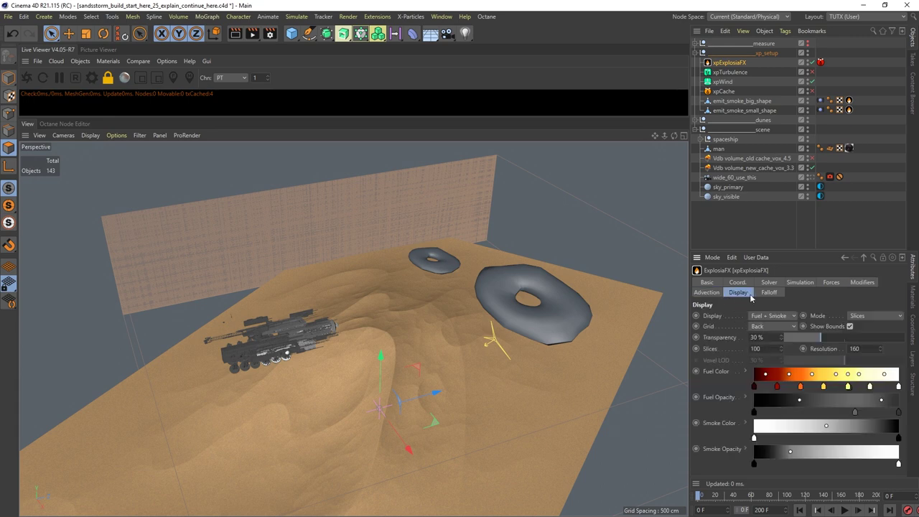
pyautogui.click(769, 292)
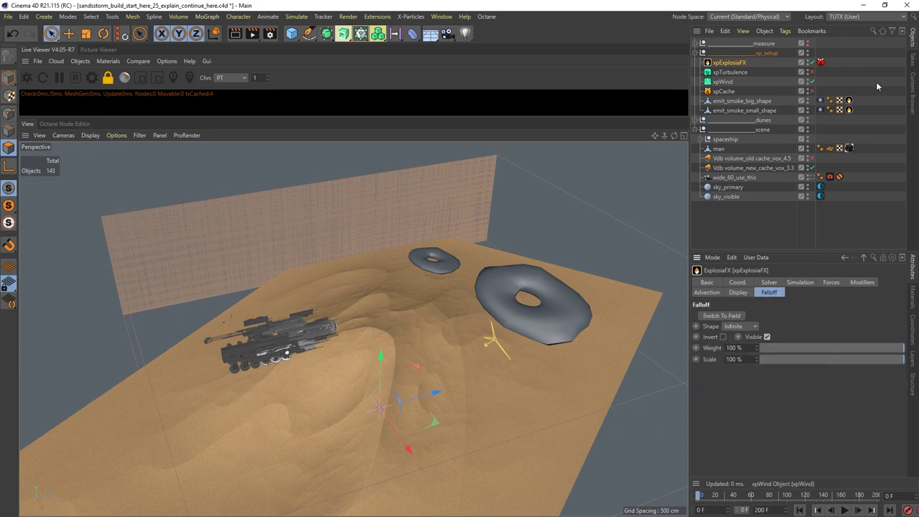
# Step: Check the modifiers included in xpExplosiaFX and inspect xpWind's object properties and its direction over the dune
pyautogui.click(733, 72)
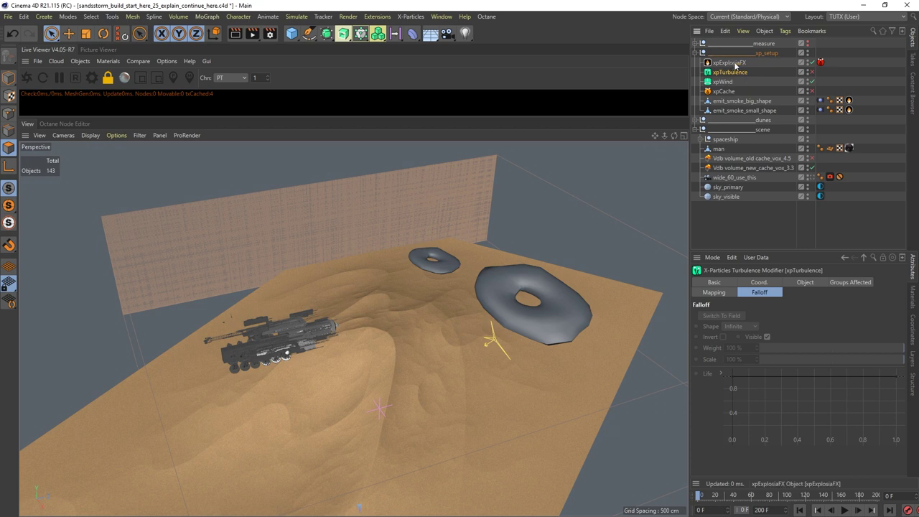
pyautogui.click(730, 62)
pyautogui.click(860, 283)
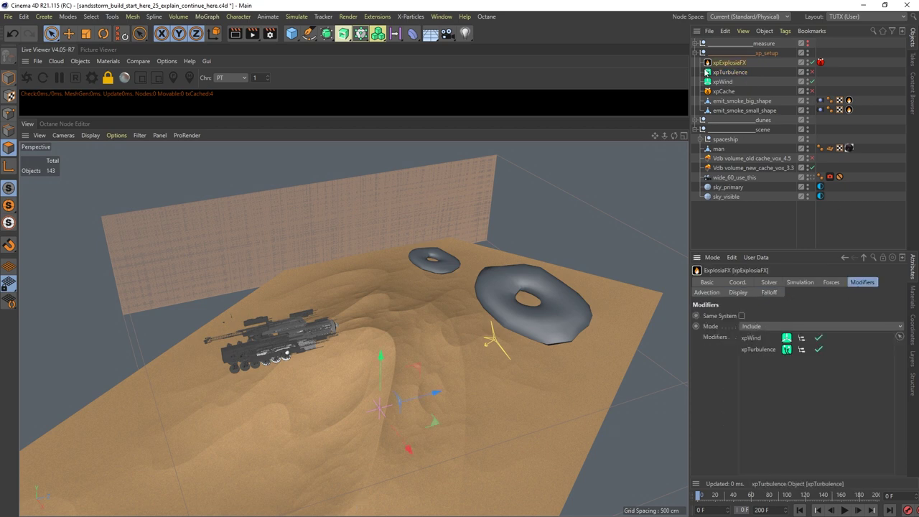
pyautogui.doubleClick(751, 337)
pyautogui.keyDown('alt'); pyautogui.moveTo(533, 342); pyautogui.dragTo(505, 264); pyautogui.keyUp('alt')
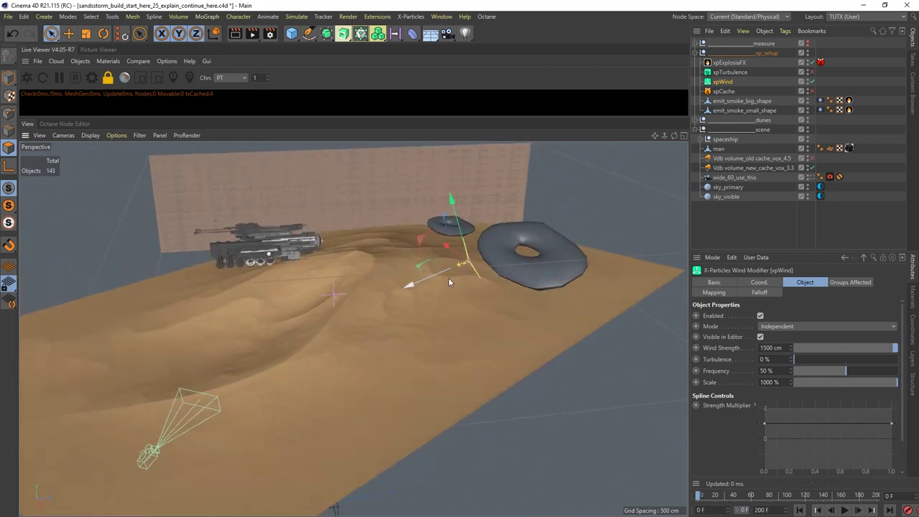
# Step: Enable the xpTurbulence modifier and inspect its object properties alongside the emitters and dune
pyautogui.click(740, 72)
pyautogui.click(811, 72)
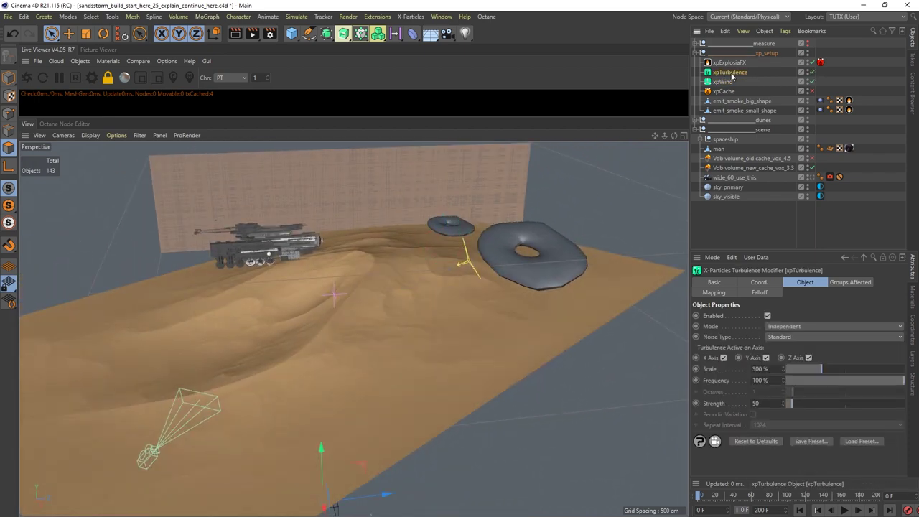
pyautogui.keyDown('alt'); pyautogui.moveTo(416, 277); pyautogui.dragTo(429, 310); pyautogui.keyUp('alt')
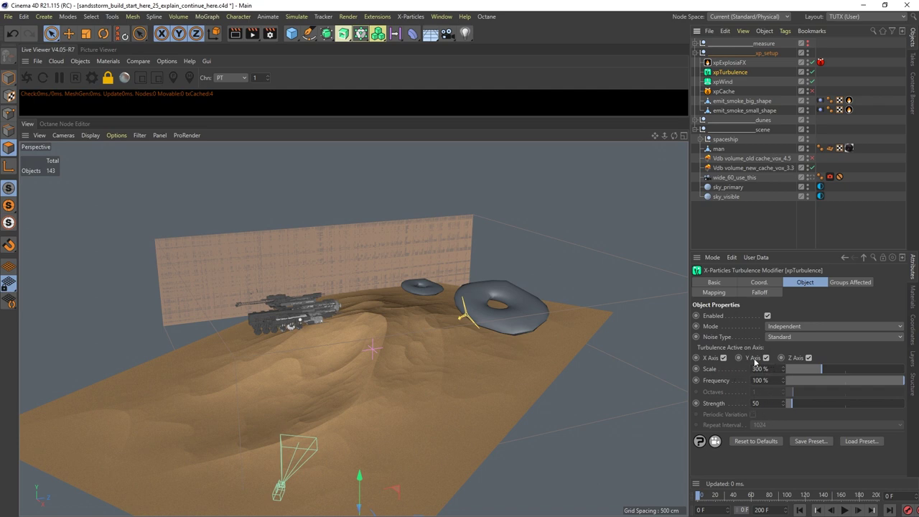
pyautogui.keyDown('alt'); pyautogui.moveTo(416, 320); pyautogui.dragTo(391, 310); pyautogui.keyUp('alt')
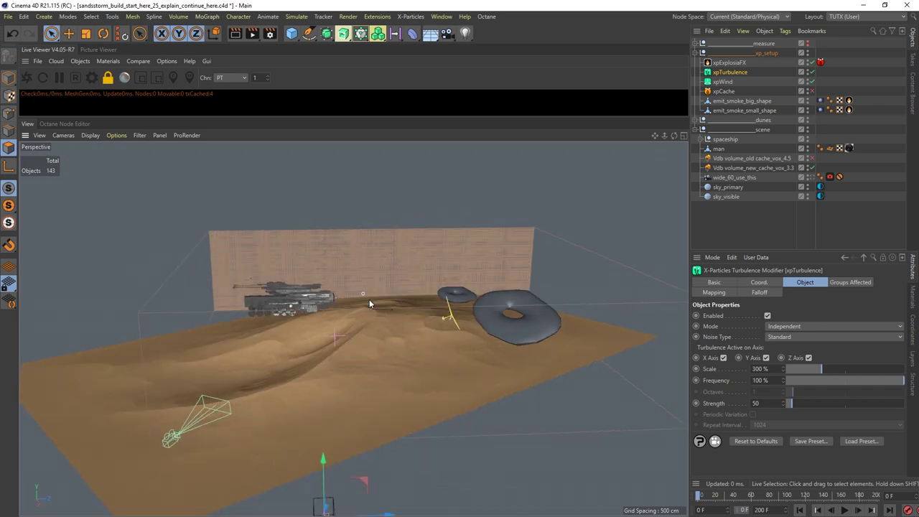
pyautogui.keyDown('alt'); pyautogui.moveTo(369, 302); pyautogui.dragTo(394, 317); pyautogui.keyUp('alt')
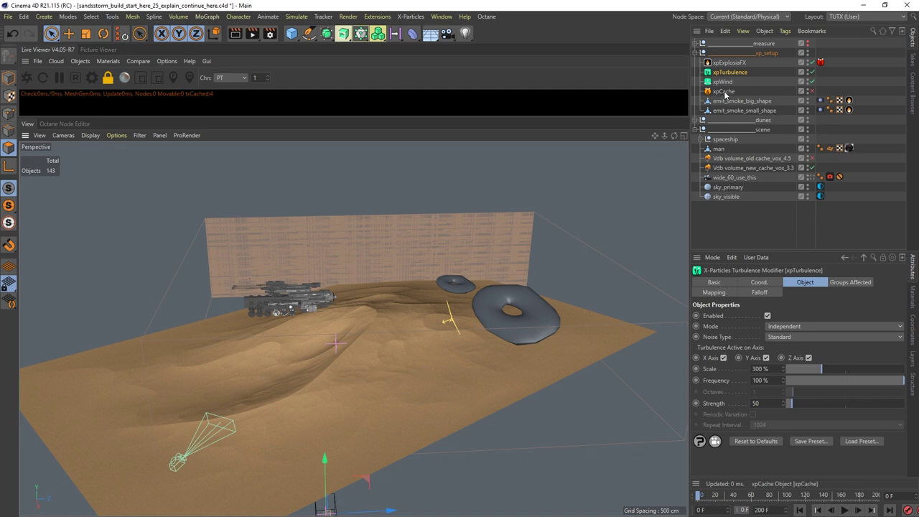
# Step: Review the xpExplosiaFX cache tag and the xpTurbulence, xpCache and xpWind object properties
pyautogui.click(732, 62)
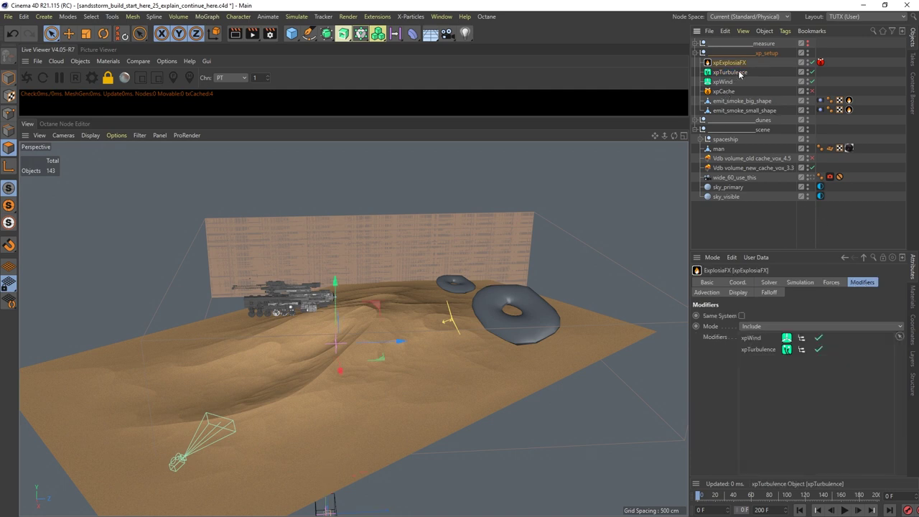
pyautogui.click(820, 63)
pyautogui.click(732, 72)
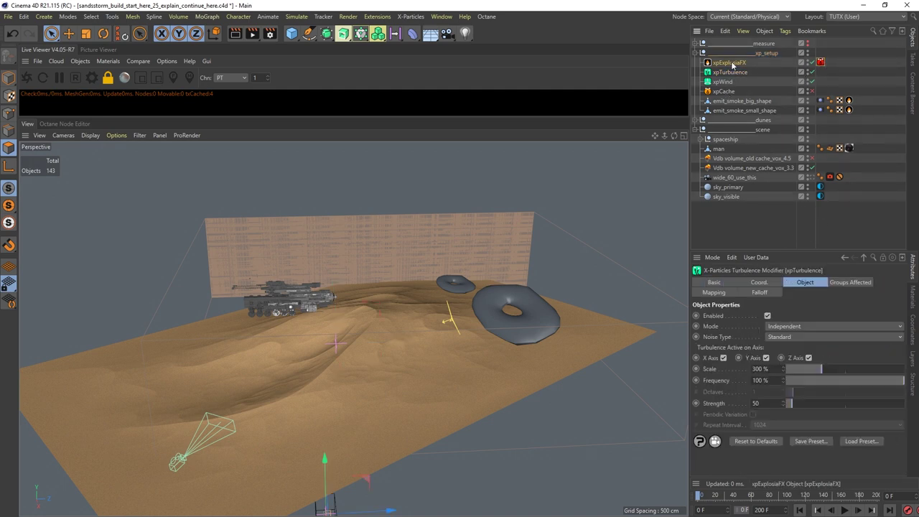
pyautogui.click(724, 91)
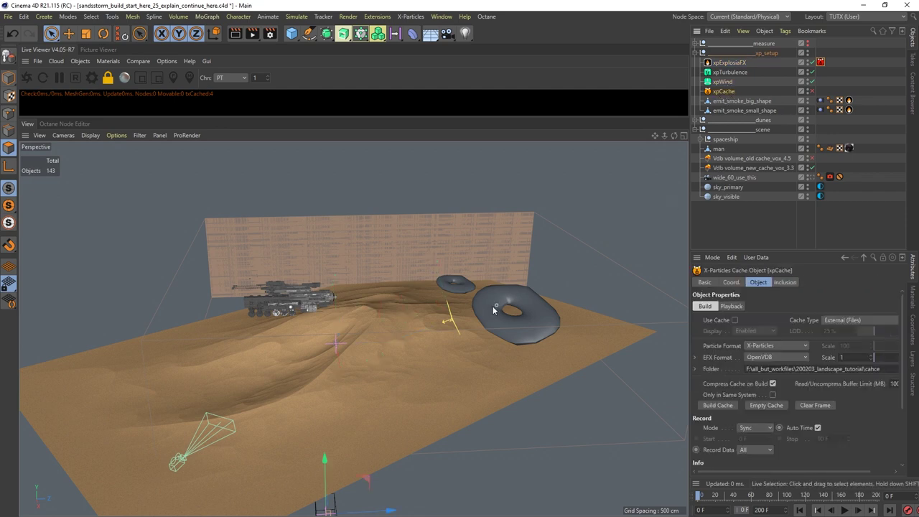
pyautogui.keyDown('alt'); pyautogui.moveTo(489, 307); pyautogui.dragTo(458, 289); pyautogui.keyUp('alt')
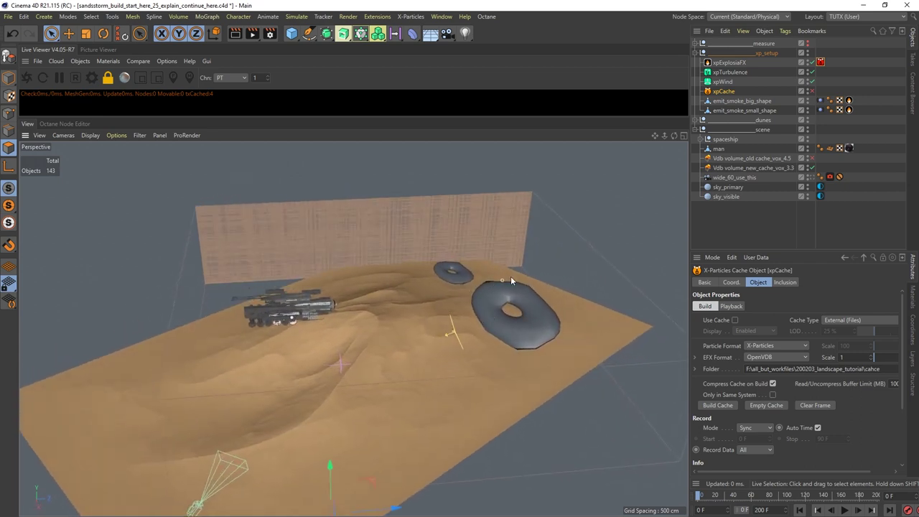
pyautogui.click(736, 74)
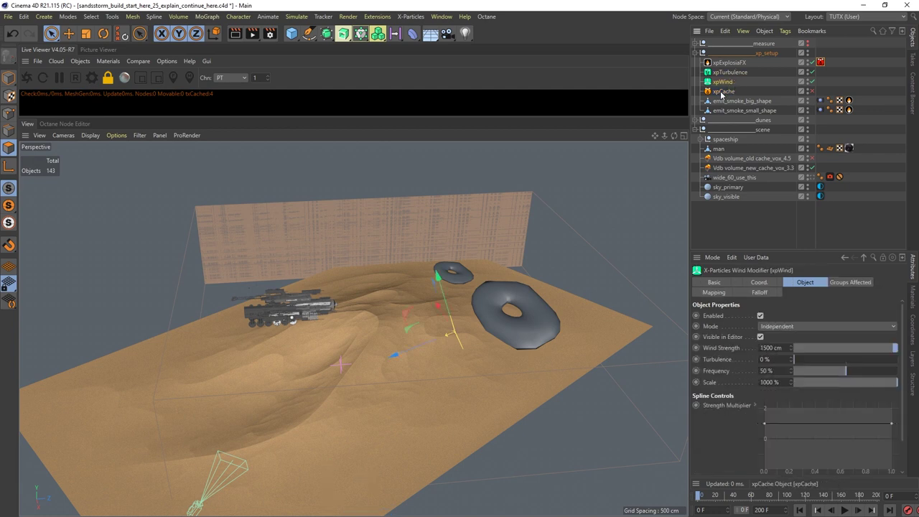
# Step: Turn on Use Cache for the xpCache object and widen the properties area to show its full cache settings
pyautogui.click(723, 91)
pyautogui.click(734, 320)
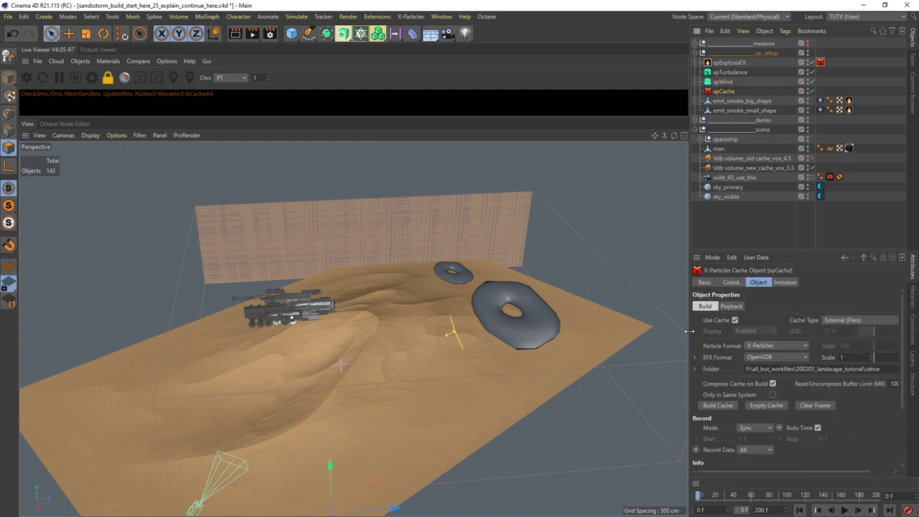
pyautogui.moveTo(688, 333); pyautogui.dragTo(629, 330)
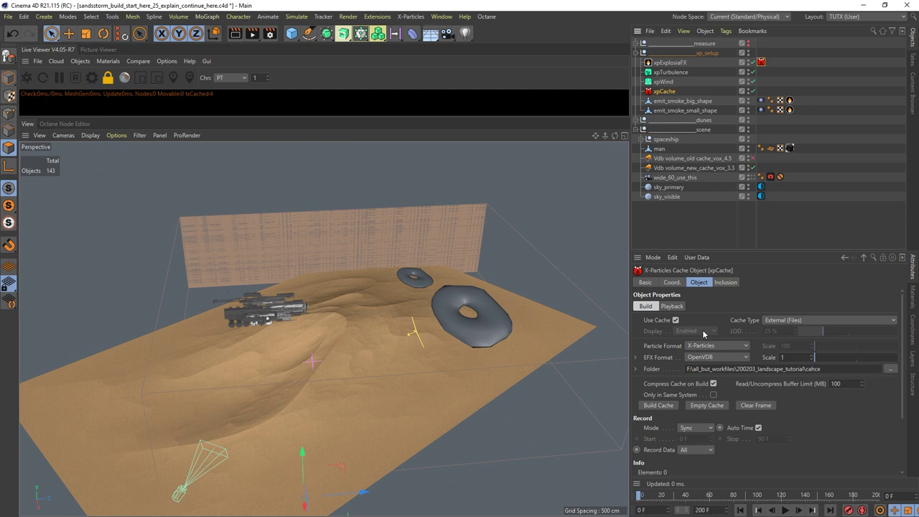
# Step: Select emit_smoke_big_shape and emit_smoke_small_shape and examine the placement of both emitters on the dune relative to the spaceship
pyautogui.moveTo(902, 375)
pyautogui.mouseDown()
pyautogui.moveTo(904, 428)
pyautogui.moveTo(903, 357)
pyautogui.mouseUp()
pyautogui.click(674, 104)
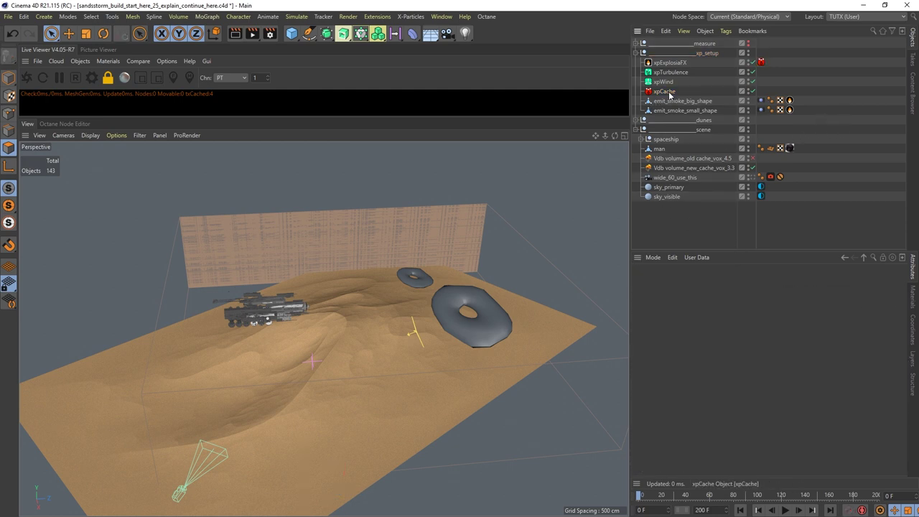
pyautogui.keyDown('shift'); pyautogui.click(686, 110); pyautogui.keyUp('shift')
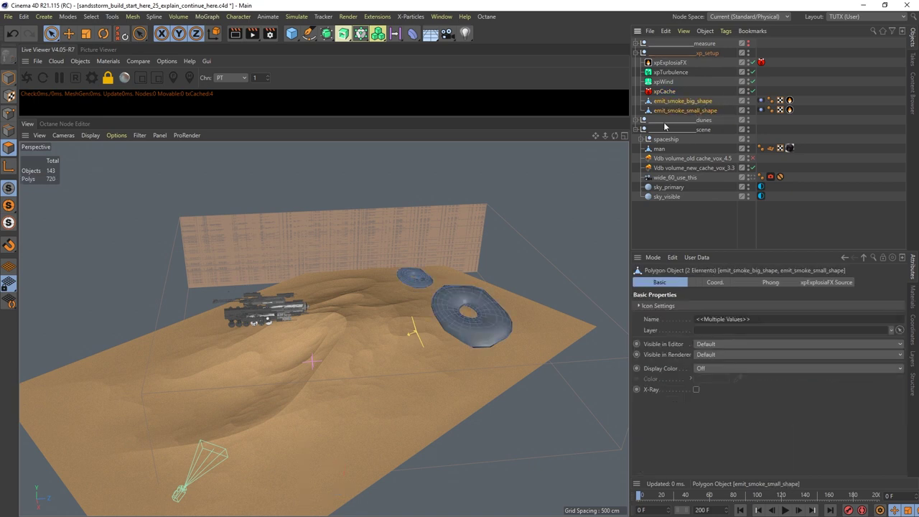
pyautogui.keyDown('alt'); pyautogui.moveTo(431, 319); pyautogui.dragTo(410, 321); pyautogui.keyUp('alt')
pyautogui.keyDown('alt'); pyautogui.moveTo(411, 321); pyautogui.dragTo(357, 312, button='middle'); pyautogui.keyUp('alt')
pyautogui.keyDown('alt'); pyautogui.moveTo(357, 311); pyautogui.dragTo(361, 320); pyautogui.keyUp('alt')
pyautogui.scroll(2, 339, 303)
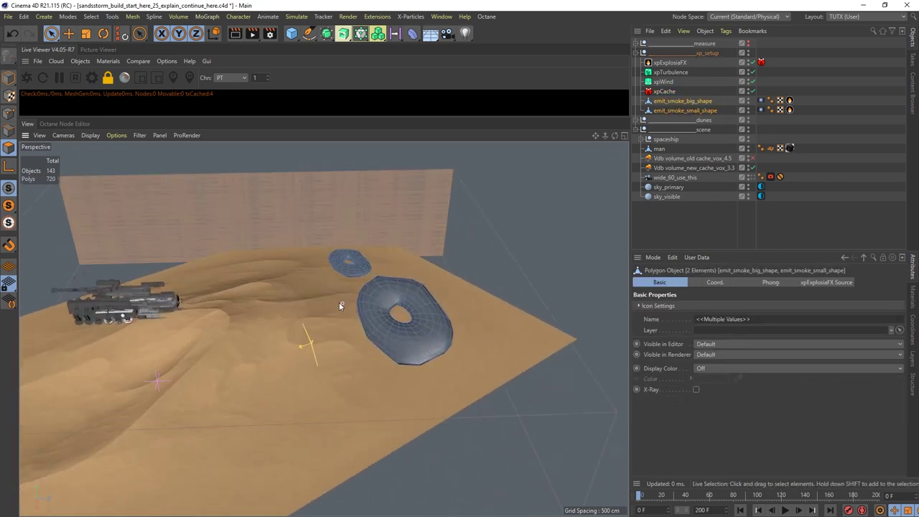
pyautogui.keyDown('alt'); pyautogui.moveTo(339, 302); pyautogui.dragTo(437, 335, button='middle'); pyautogui.keyUp('alt')
pyautogui.keyDown('alt'); pyautogui.moveTo(437, 335); pyautogui.dragTo(459, 318); pyautogui.keyUp('alt')
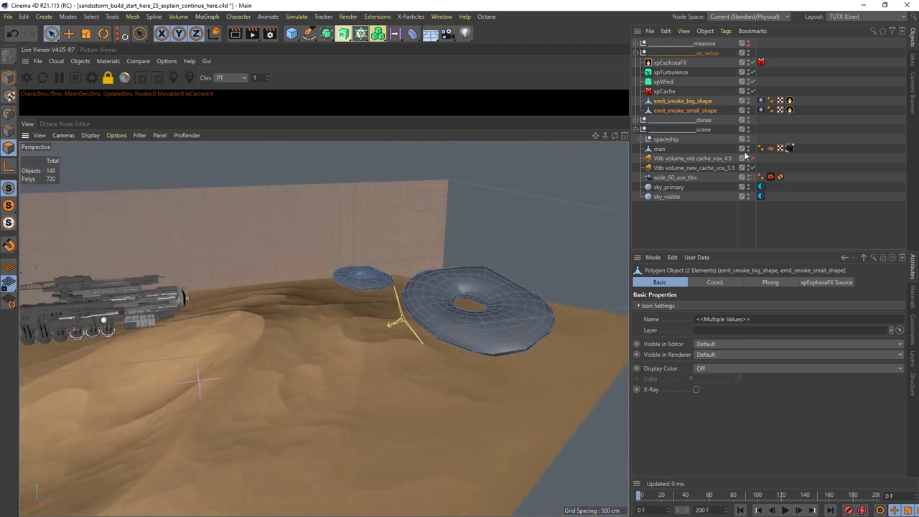
# Step: Select only emit_smoke_big_shape and review the position, scale and rotation settings of its Vibrate tag
pyautogui.click(704, 101)
pyautogui.moveTo(431, 302)
pyautogui.keyDown('alt'); pyautogui.mouseDown()
pyautogui.moveTo(406, 269)
pyautogui.moveTo(349, 273)
pyautogui.moveTo(357, 266)
pyautogui.moveTo(501, 309)
pyautogui.moveTo(427, 309)
pyautogui.mouseUp(); pyautogui.keyUp('alt')
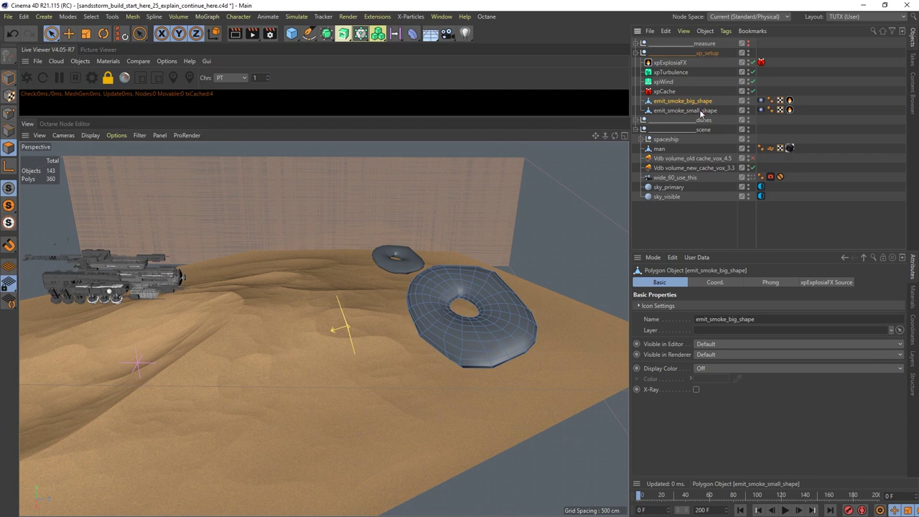
pyautogui.keyDown('alt'); pyautogui.moveTo(424, 291); pyautogui.dragTo(359, 306, button='right'); pyautogui.keyUp('alt')
pyautogui.keyDown('alt'); pyautogui.moveTo(388, 289); pyautogui.dragTo(472, 338); pyautogui.keyUp('alt')
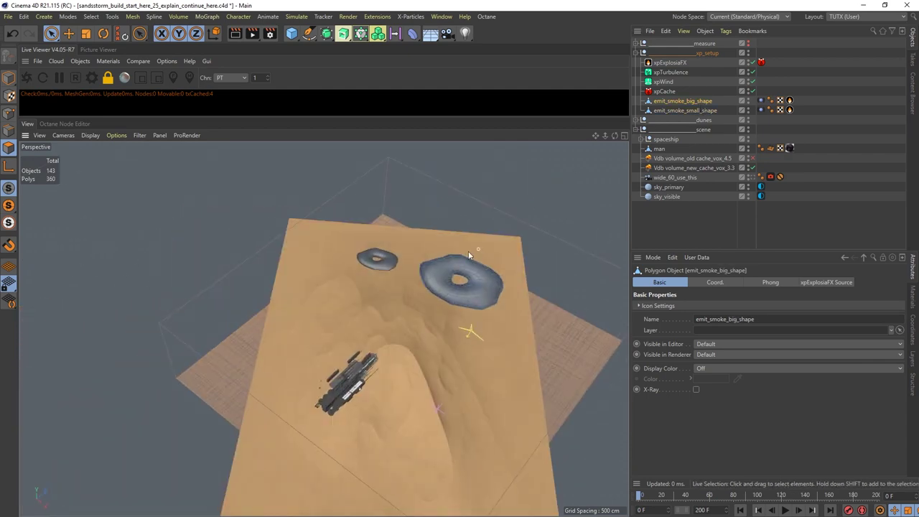
pyautogui.click(761, 100)
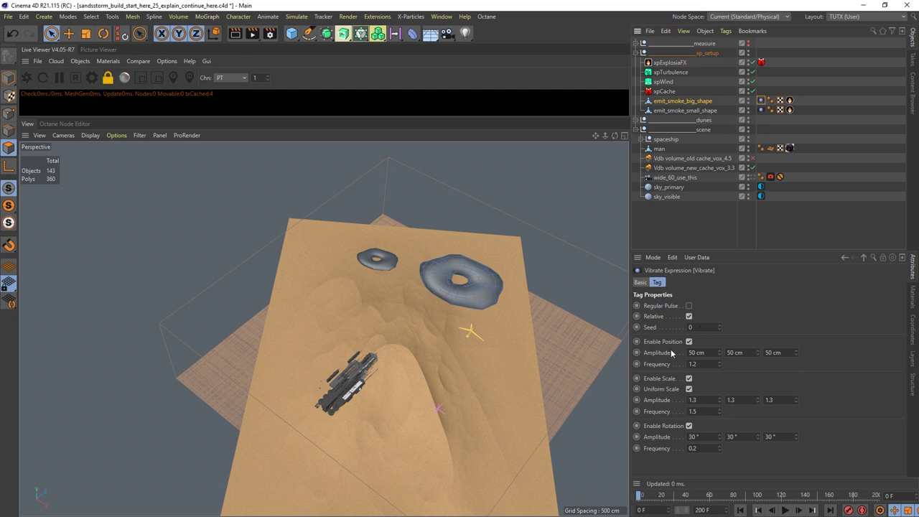
pyautogui.keyDown('alt'); pyautogui.moveTo(503, 327); pyautogui.dragTo(359, 251); pyautogui.keyUp('alt')
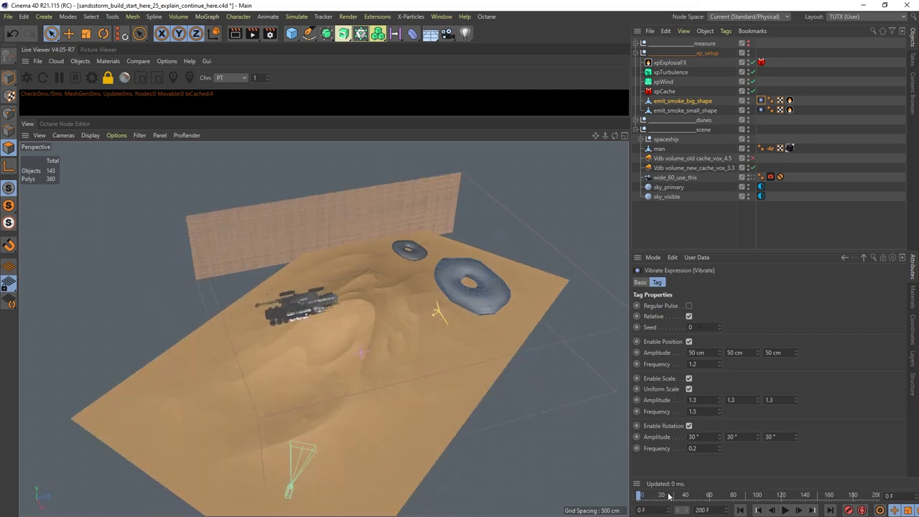
# Step: Preview the smoke simulation, disable xpExplosiaFX and examine the vibrating emitters around frame 53
pyautogui.press('F8')
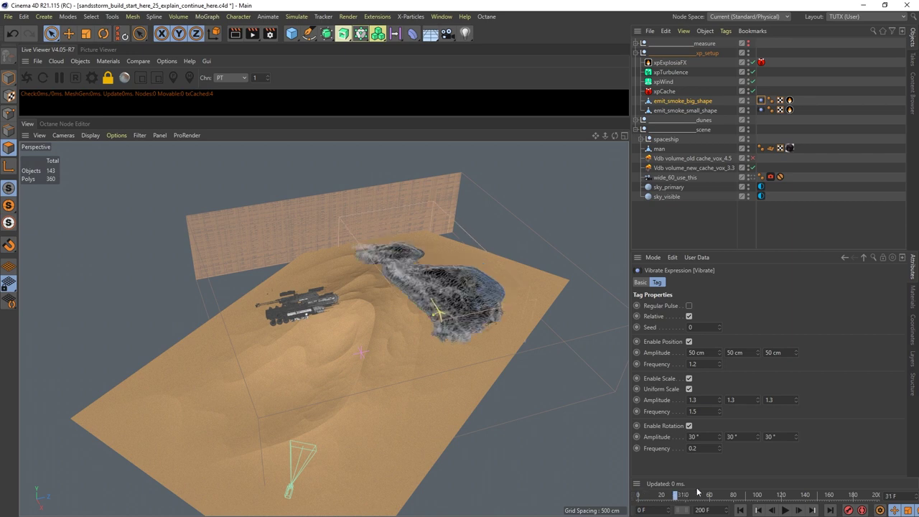
pyautogui.click(751, 63)
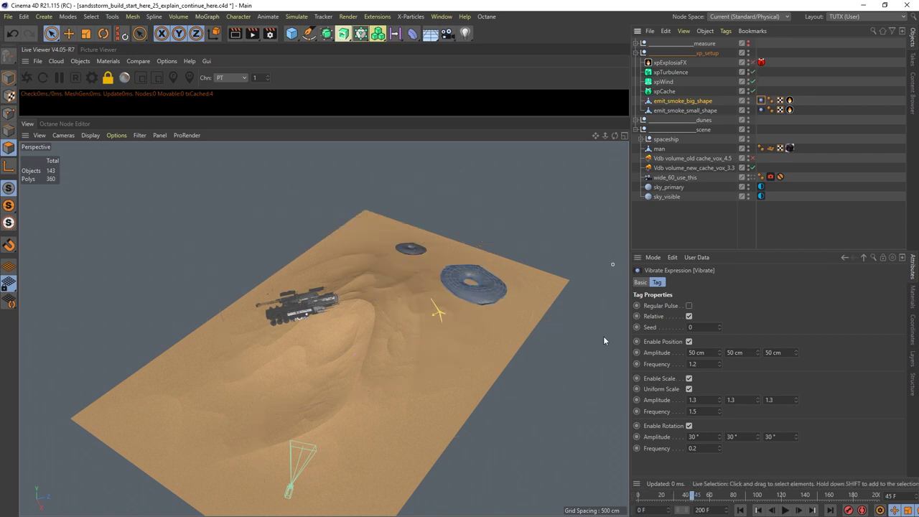
pyautogui.moveTo(693, 497)
pyautogui.mouseDown()
pyautogui.moveTo(742, 498)
pyautogui.moveTo(668, 500)
pyautogui.moveTo(734, 499)
pyautogui.moveTo(684, 500)
pyautogui.moveTo(700, 499)
pyautogui.mouseUp()
pyautogui.scroll(3, 504, 259)
pyautogui.keyDown('alt'); pyautogui.moveTo(453, 290); pyautogui.dragTo(442, 285); pyautogui.keyUp('alt')
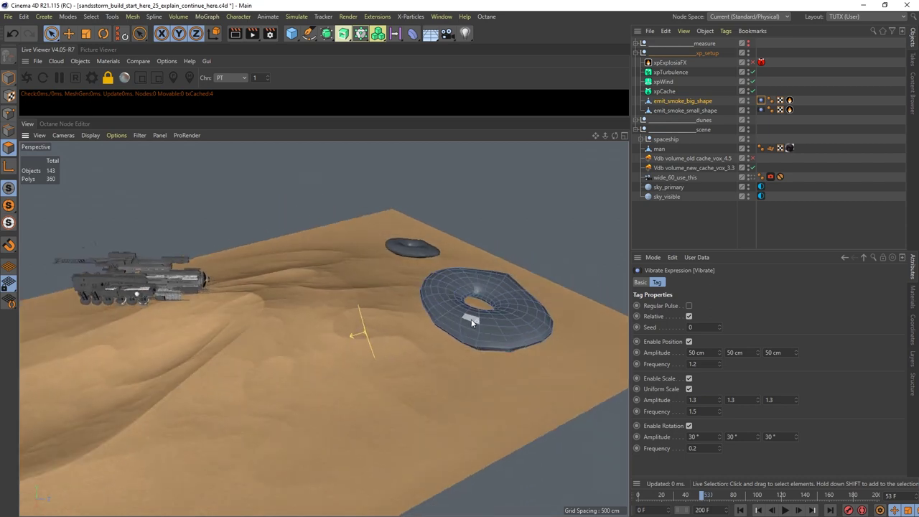
pyautogui.keyDown('alt'); pyautogui.moveTo(483, 265); pyautogui.dragTo(484, 288); pyautogui.keyUp('alt')
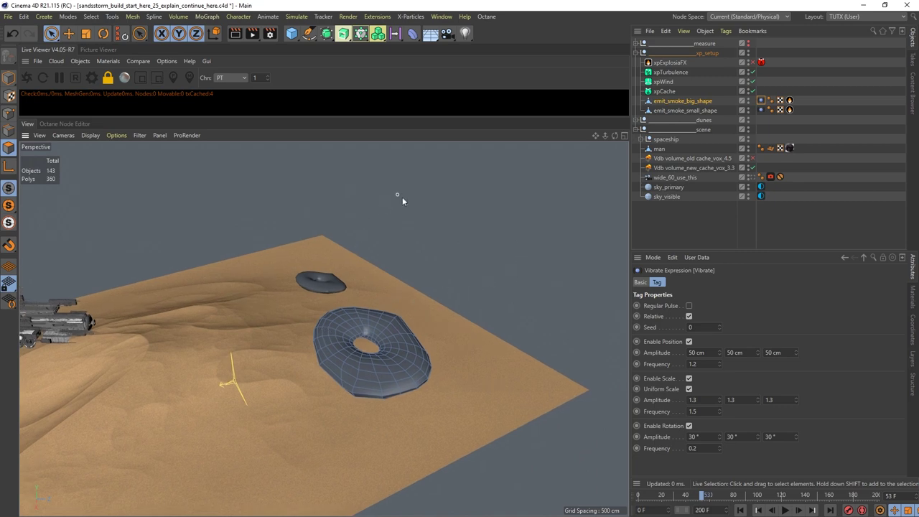
# Step: Go back to frame 44 and examine how the two emitters' shapes and positions change above the dune
pyautogui.keyDown('alt'); pyautogui.moveTo(452, 340); pyautogui.dragTo(411, 312); pyautogui.keyUp('alt')
pyautogui.scroll(3, 428, 341)
pyautogui.moveTo(705, 496)
pyautogui.mouseDown()
pyautogui.moveTo(739, 493)
pyautogui.moveTo(691, 498)
pyautogui.mouseUp()
pyautogui.scroll(-3, 395, 340)
pyautogui.keyDown('alt'); pyautogui.moveTo(380, 335); pyautogui.dragTo(429, 352); pyautogui.keyUp('alt')
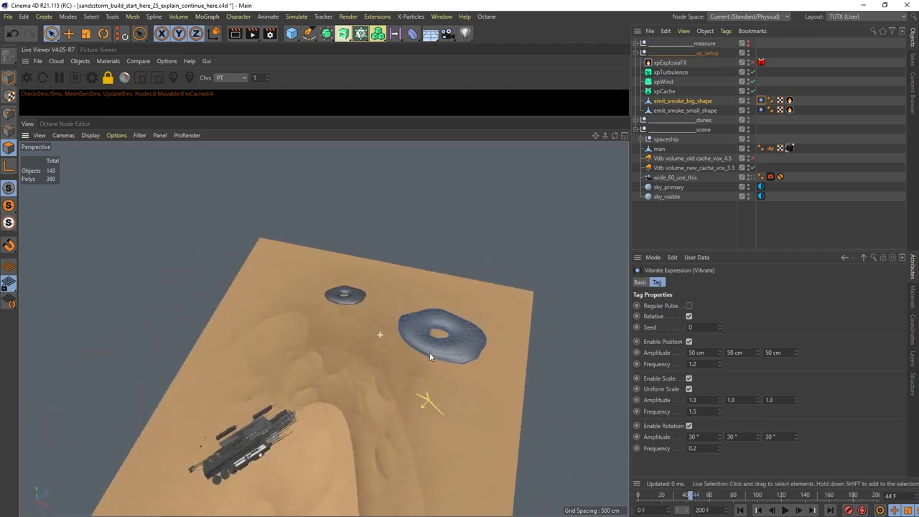
pyautogui.keyDown('alt'); pyautogui.moveTo(402, 349); pyautogui.dragTo(448, 328, button='middle'); pyautogui.keyUp('alt')
pyautogui.keyDown('alt'); pyautogui.moveTo(448, 329); pyautogui.dragTo(456, 287); pyautogui.keyUp('alt')
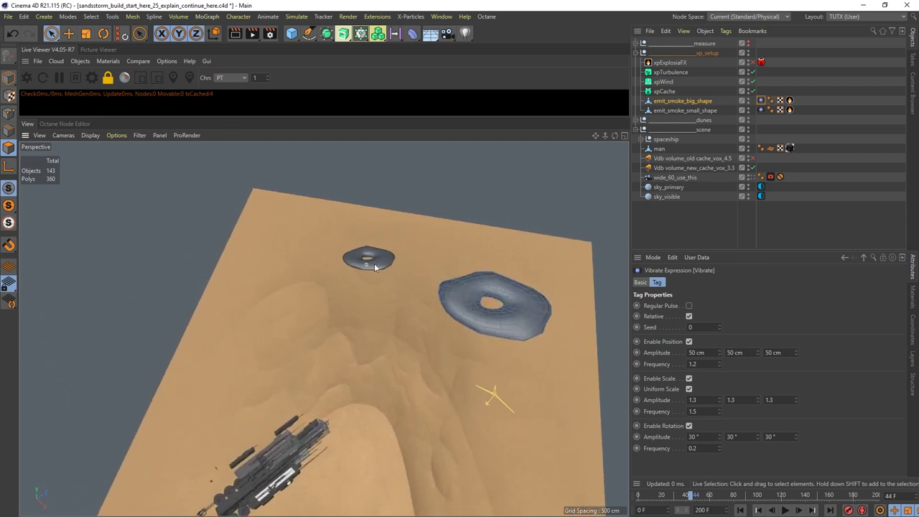
pyautogui.keyDown('alt'); pyautogui.moveTo(296, 323); pyautogui.dragTo(329, 326); pyautogui.keyUp('alt')
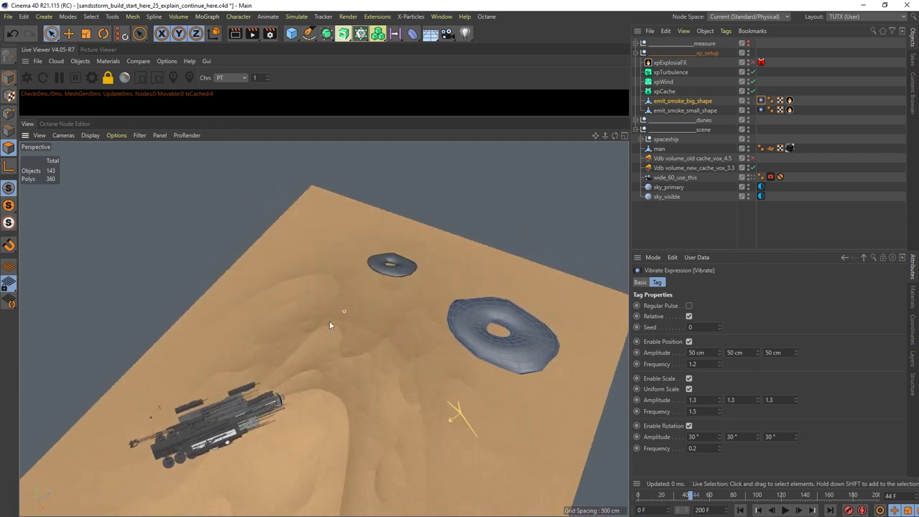
pyautogui.keyDown('alt'); pyautogui.moveTo(345, 364); pyautogui.dragTo(402, 287); pyautogui.keyUp('alt')
# Step: Select the xpCache object and turn xpExplosiaFX back on
pyautogui.click(727, 92)
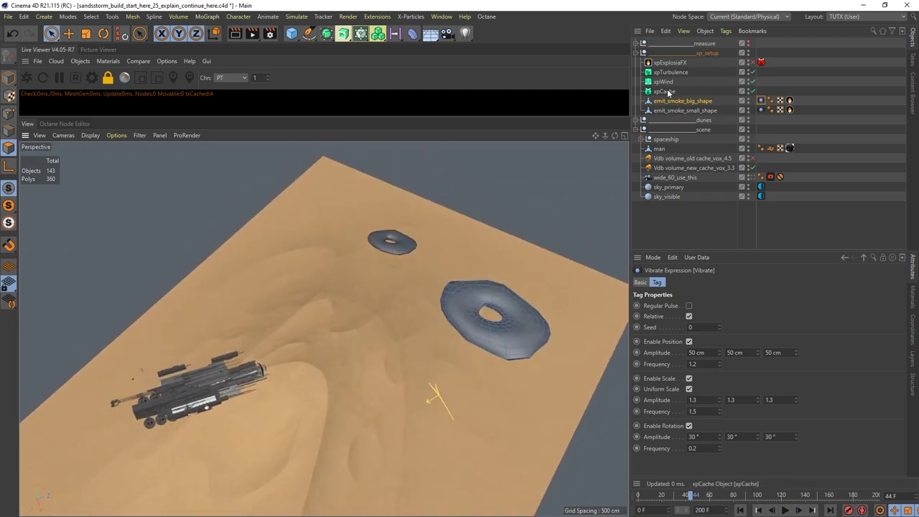
pyautogui.click(752, 63)
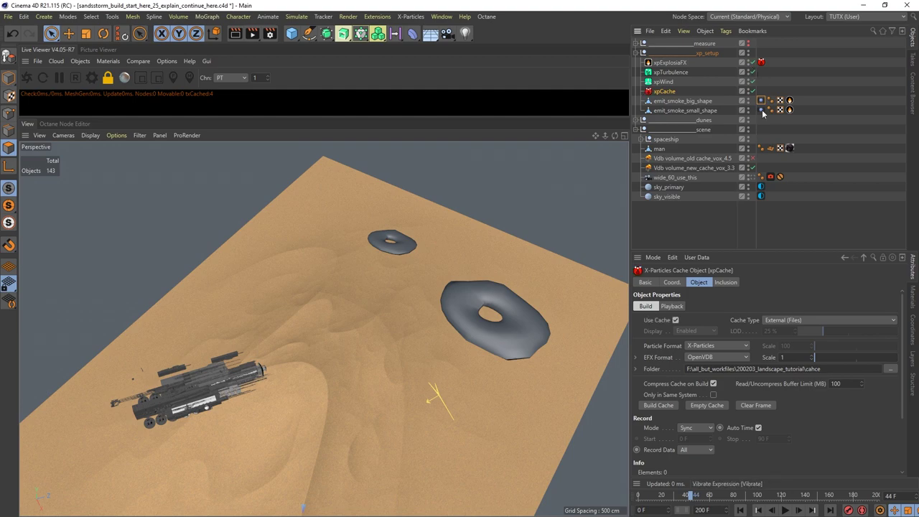
pyautogui.keyDown('alt'); pyautogui.moveTo(494, 308); pyautogui.dragTo(444, 327); pyautogui.keyUp('alt')
pyautogui.scroll(3, 509, 323)
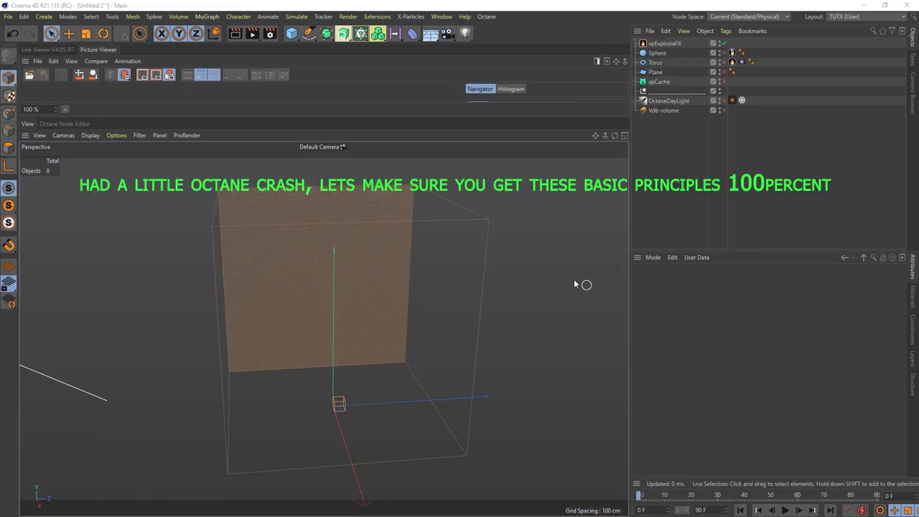
# Step: Inspect the simulation domain in the simple example scene and show the xpExplosiaFX object's coordinates
pyautogui.click(402, 276)
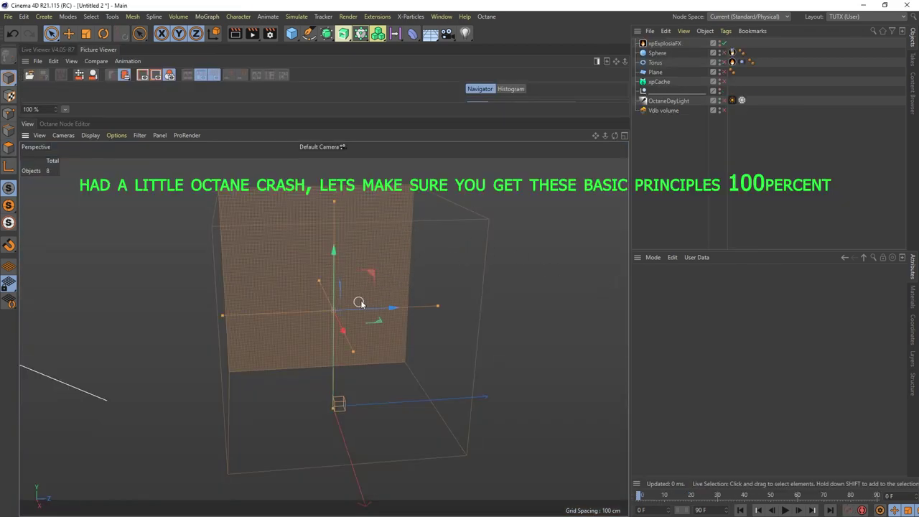
pyautogui.click(500, 303)
pyautogui.keyDown('alt'); pyautogui.moveTo(384, 292); pyautogui.dragTo(372, 273); pyautogui.keyUp('alt')
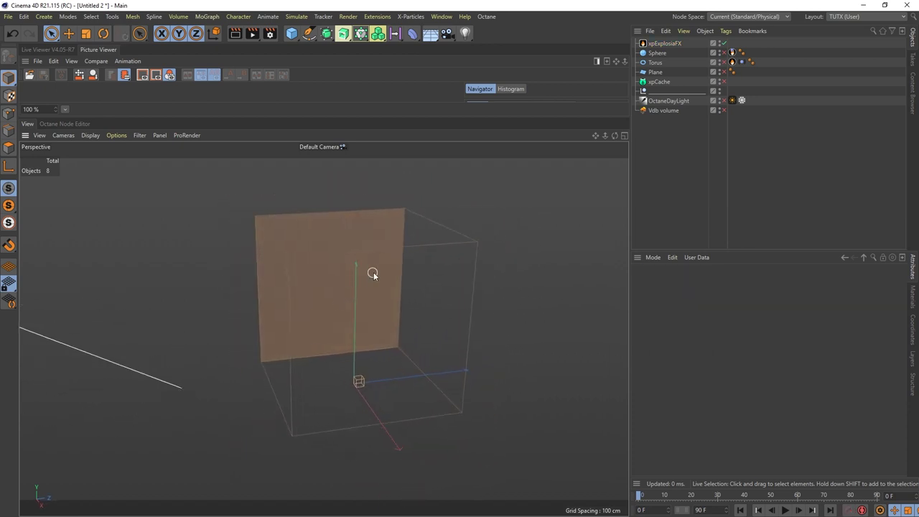
pyautogui.click(661, 45)
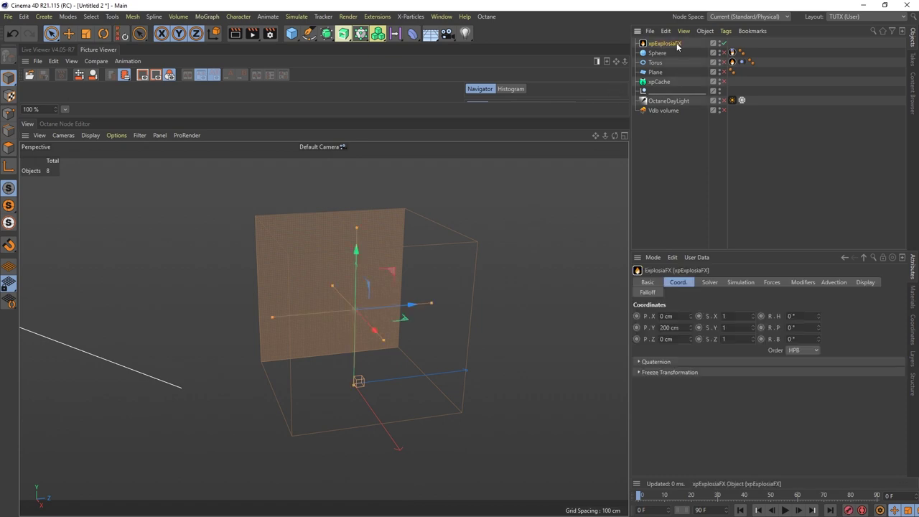
# Step: Enable the Sphere, show its xpExplosiaFX Collider tag settings and check the available X-Particles tags
pyautogui.click(661, 56)
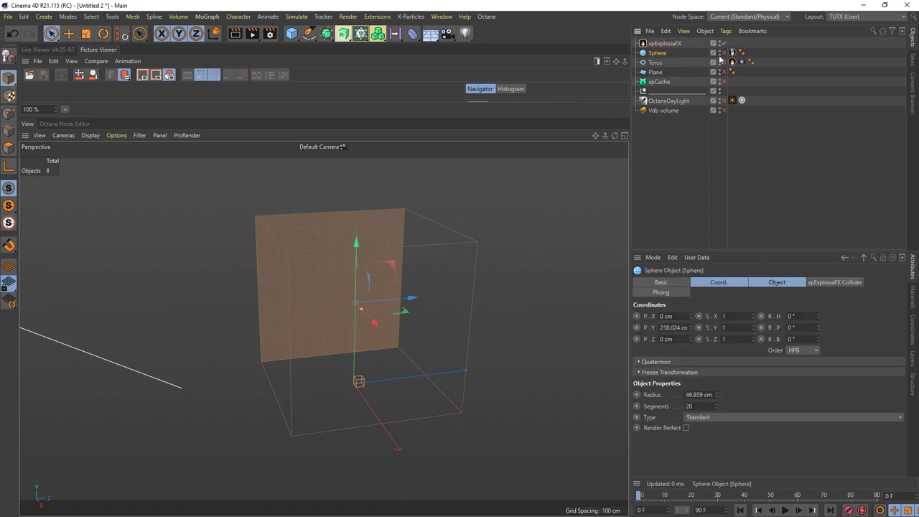
pyautogui.click(731, 53)
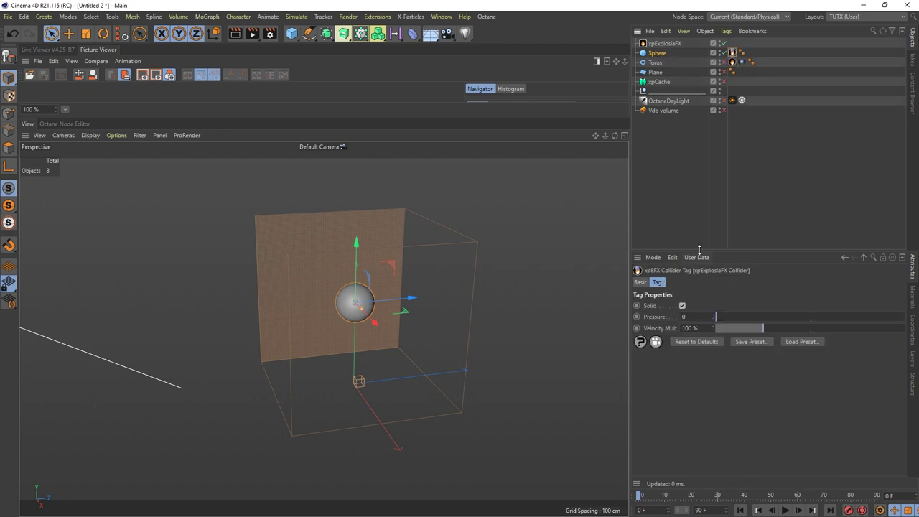
pyautogui.rightClick(662, 58)
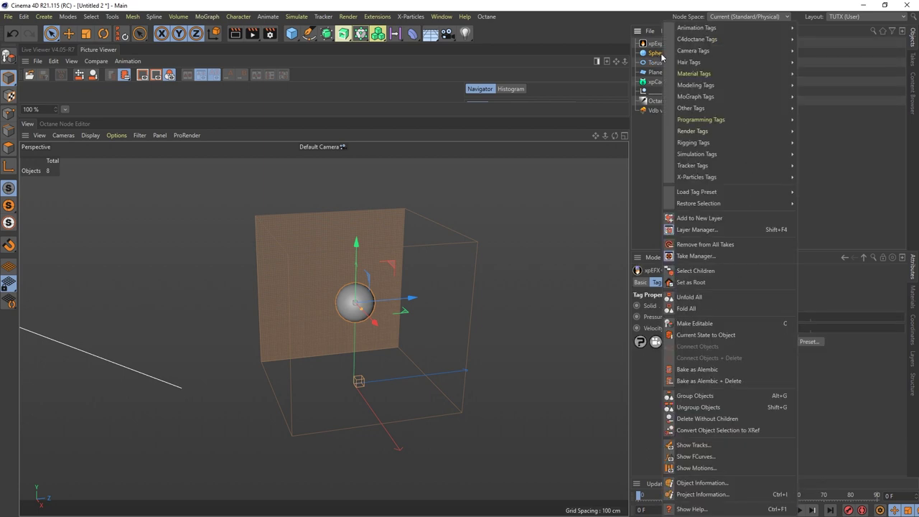
pyautogui.moveTo(738, 177)
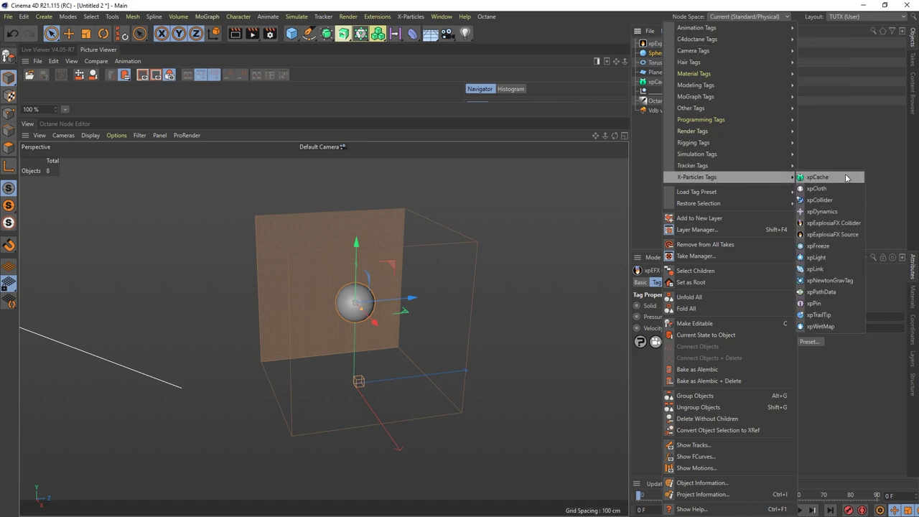
pyautogui.click(817, 177)
# Step: Enable the Torus emitter and show the properties of its Vibrate tag
pyautogui.click(715, 65)
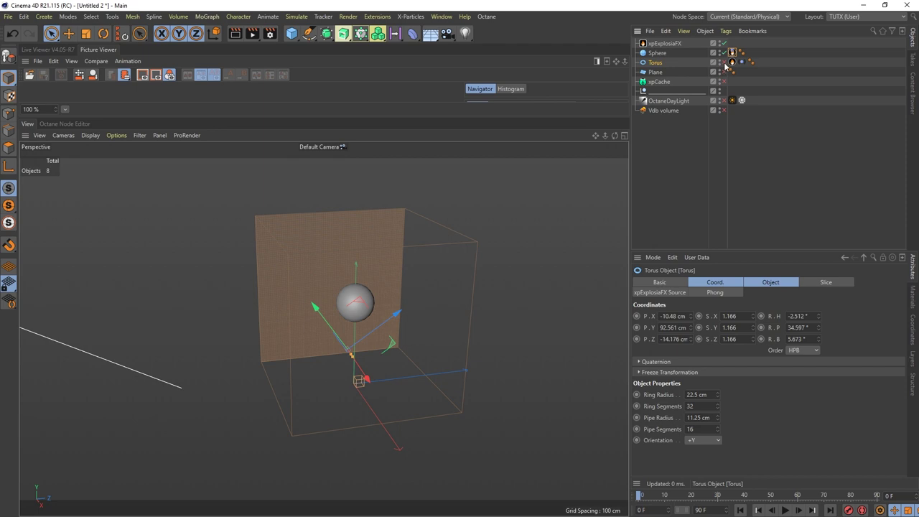
pyautogui.scroll(5, 420, 308)
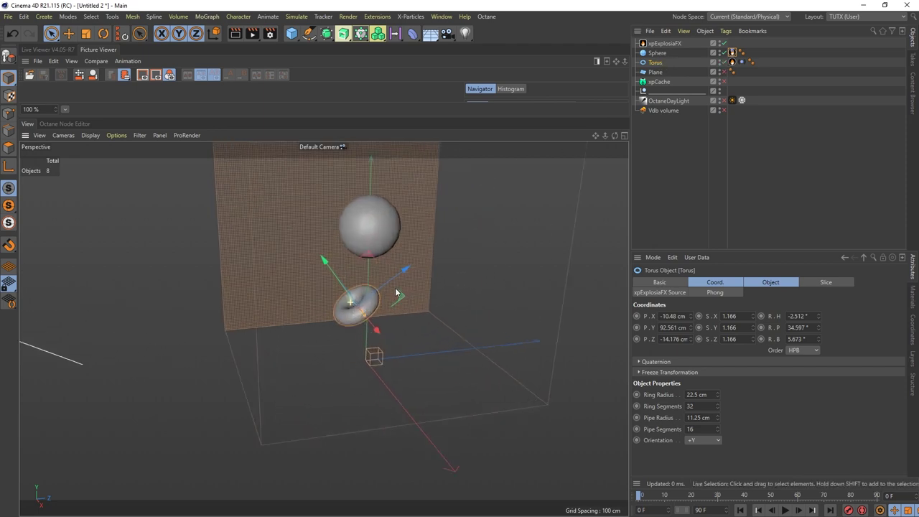
pyautogui.keyDown('alt'); pyautogui.moveTo(395, 291); pyautogui.dragTo(349, 300); pyautogui.keyUp('alt')
pyautogui.click(742, 62)
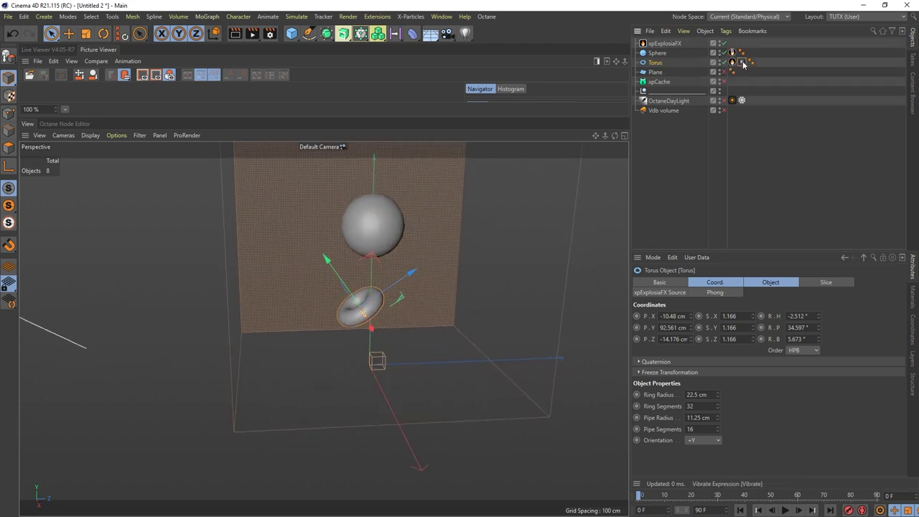
pyautogui.click(741, 62)
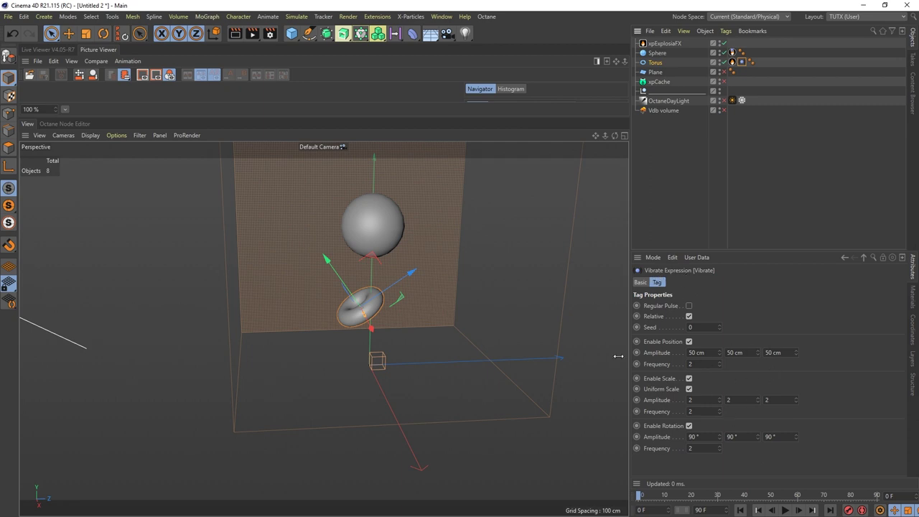
# Step: Play the example animation with xpExplosiaFX active, replay it with xpExplosiaFX disabled, and return to frame 0
pyautogui.click(784, 510)
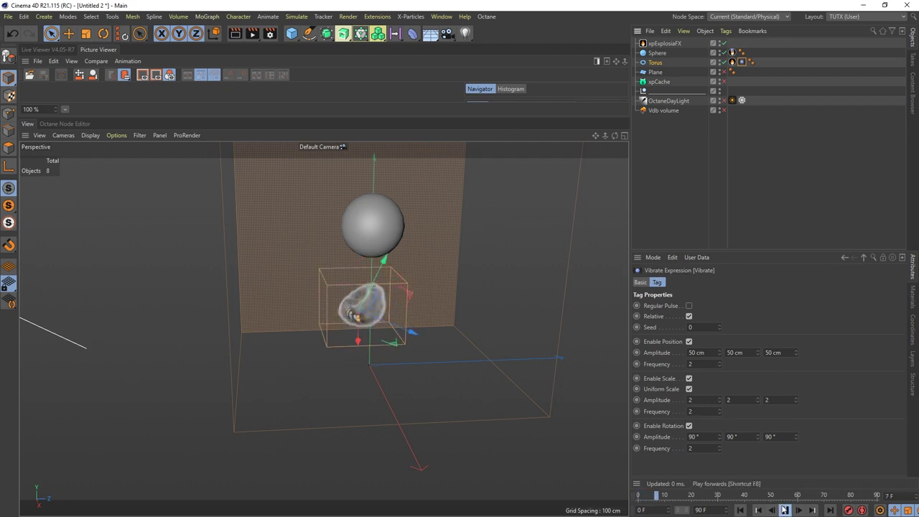
pyautogui.click(785, 509)
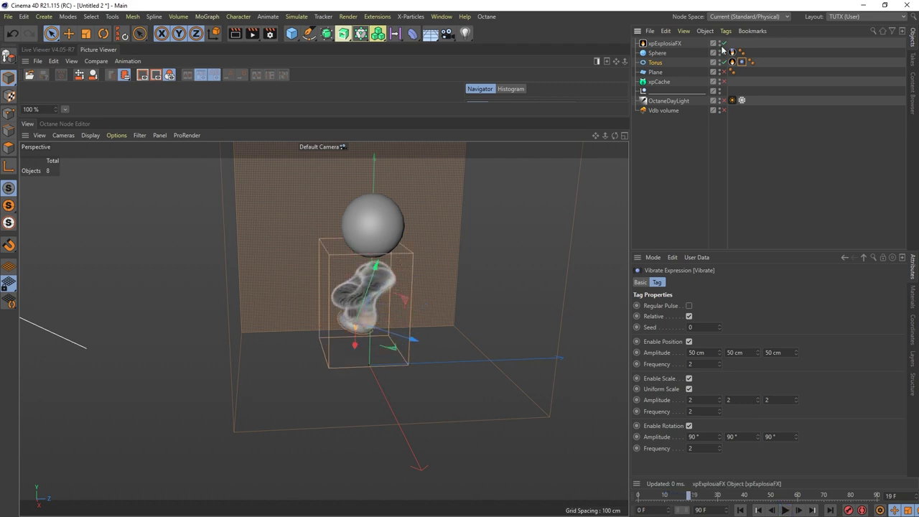
pyautogui.press('F8')
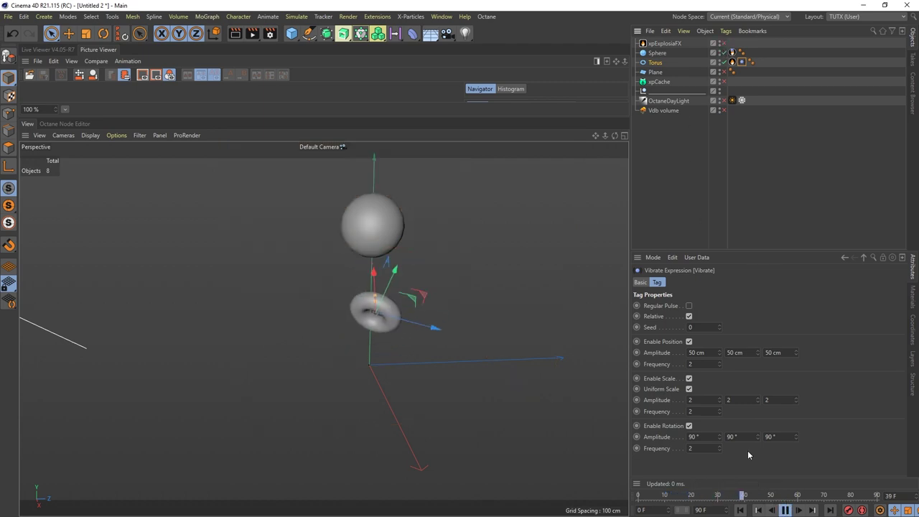
pyautogui.click(786, 509)
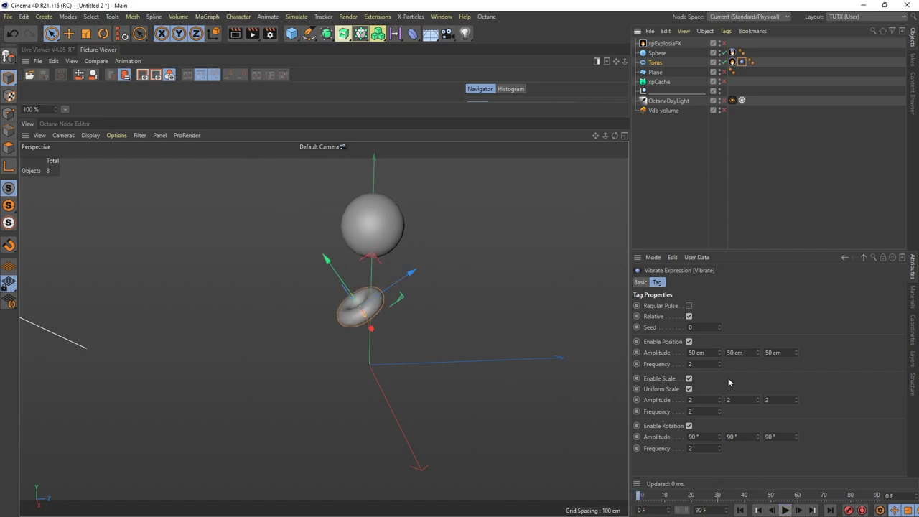
# Step: Review the Torus's xpExplosiaFX Source tag, turn xpExplosiaFX back on and select it
pyautogui.click(733, 63)
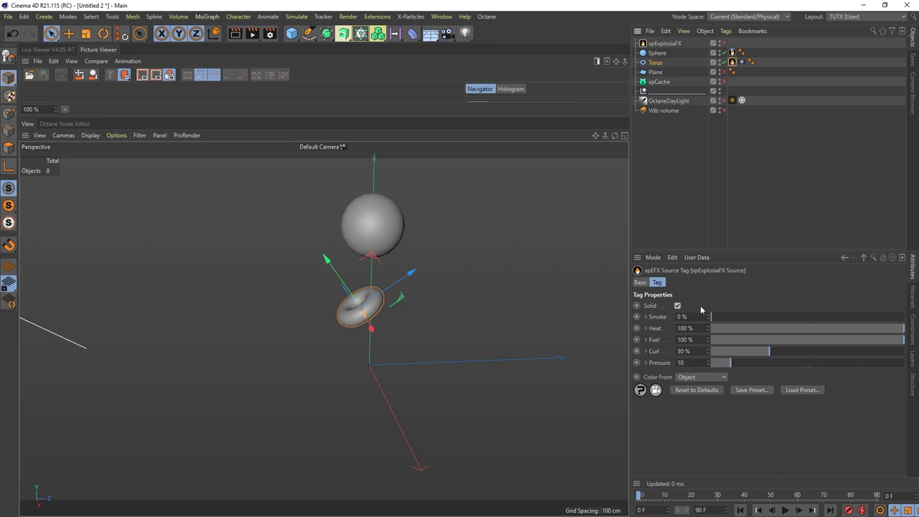
pyautogui.click(682, 44)
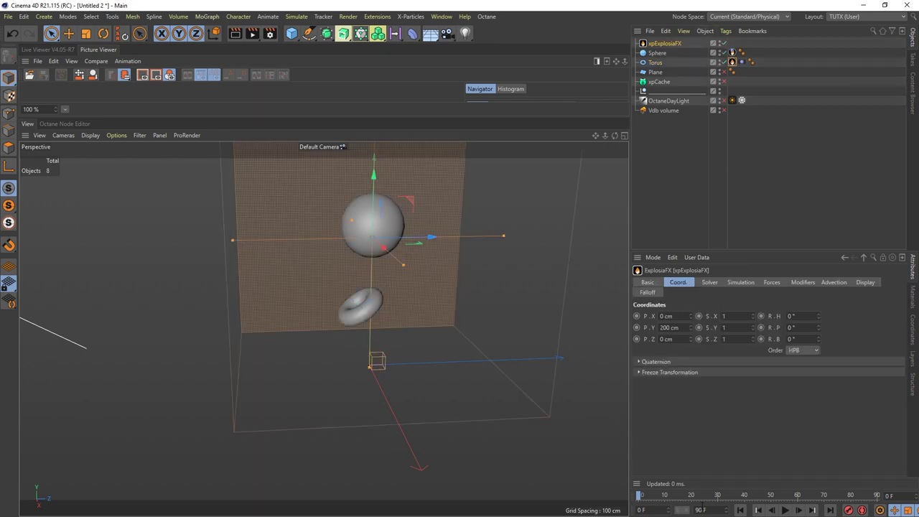
# Step: Play the xpExplosiaFX simulation to see the smoke hit the sphere and stop it at frame 51
pyautogui.click(785, 510)
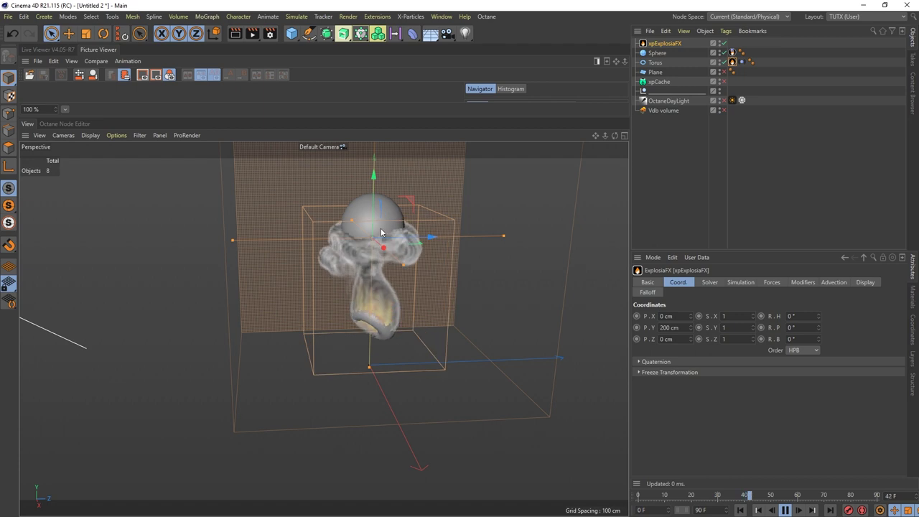
pyautogui.click(786, 509)
pyautogui.moveTo(405, 263)
pyautogui.keyDown('alt'); pyautogui.mouseDown(button='right')
pyautogui.moveTo(359, 283)
pyautogui.moveTo(383, 248)
pyautogui.mouseUp(button='right'); pyautogui.keyUp('alt')
pyautogui.keyDown('alt'); pyautogui.moveTo(384, 248); pyautogui.dragTo(384, 268, button='middle'); pyautogui.keyUp('alt')
# Step: Enable xpCache, build the OpenVDB cache for the simulation and scrub the cached smoke to frame 37
pyautogui.click(669, 83)
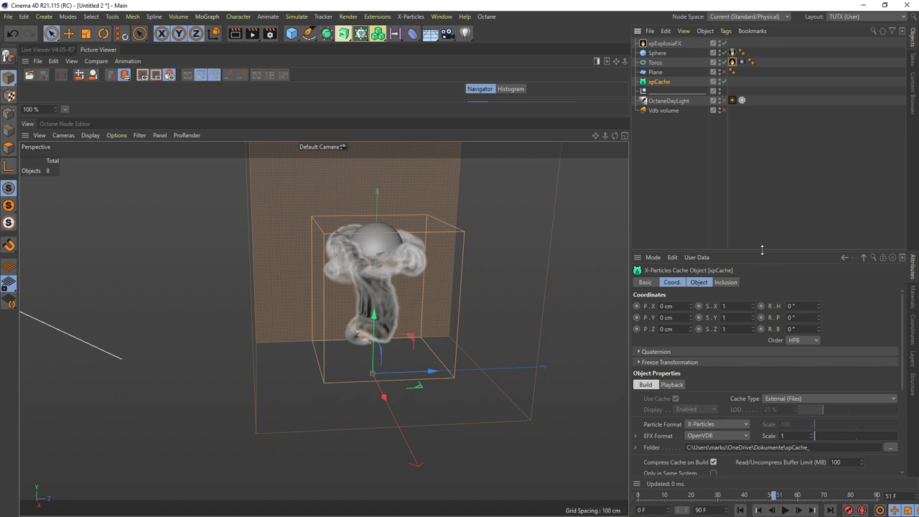
pyautogui.moveTo(765, 251); pyautogui.dragTo(763, 186)
pyautogui.click(662, 419)
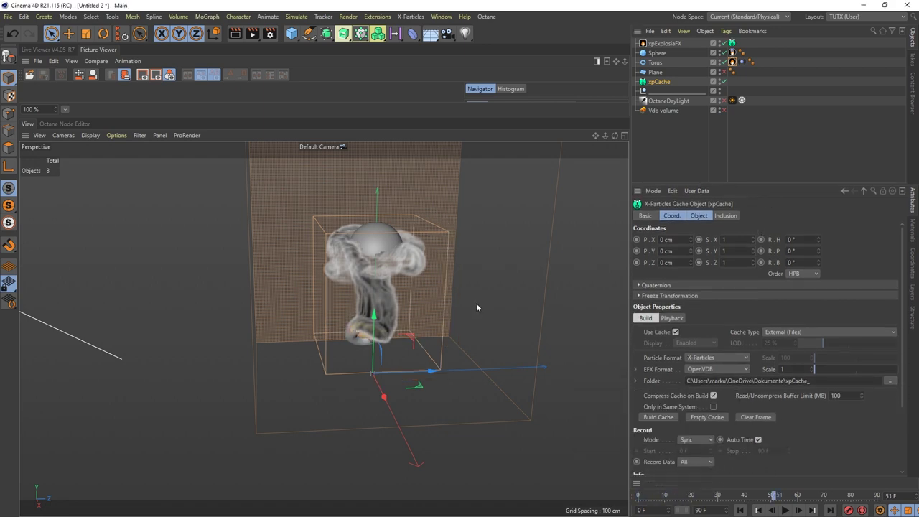
pyautogui.keyDown('alt'); pyautogui.moveTo(391, 276); pyautogui.dragTo(372, 280); pyautogui.keyUp('alt')
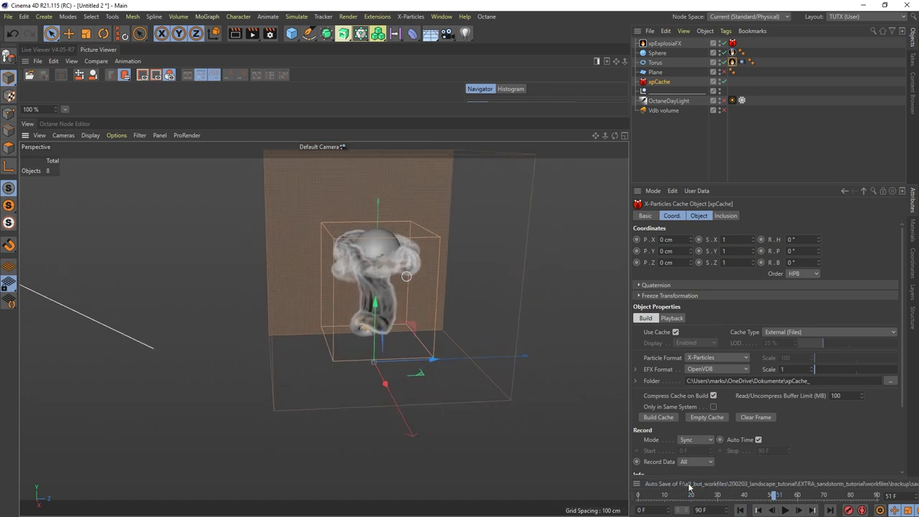
pyautogui.moveTo(674, 497); pyautogui.dragTo(739, 495)
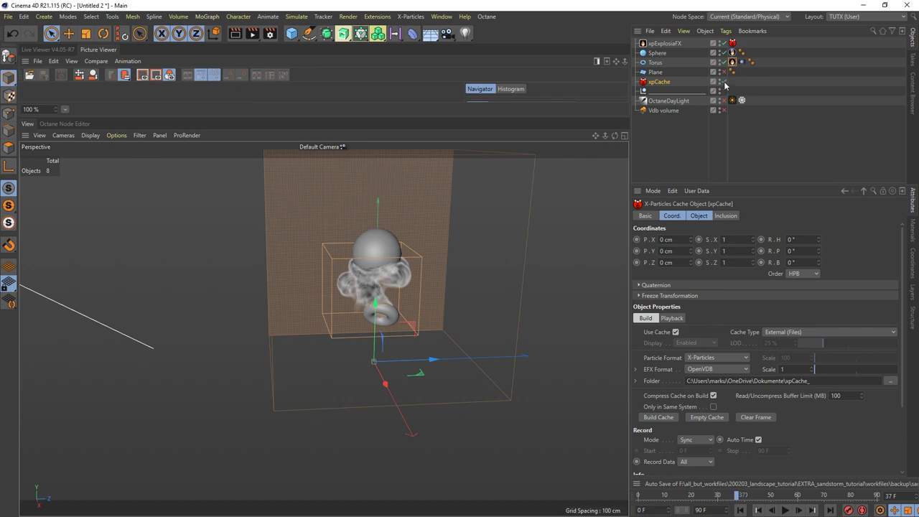
# Step: Disable xpExplosiaFX, Sphere, Torus and xpCache, and show the Octane Live Viewer enlarged above the viewport
pyautogui.moveTo(726, 50); pyautogui.dragTo(724, 43)
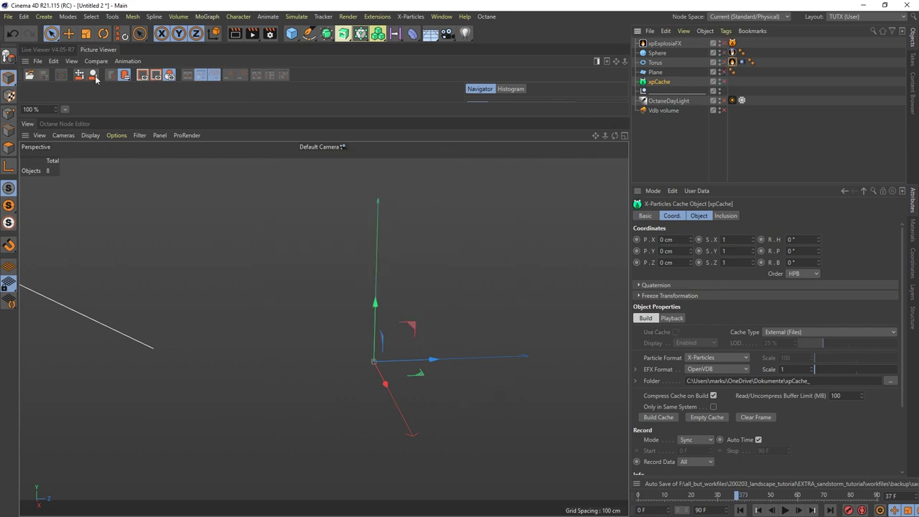
pyautogui.click(47, 49)
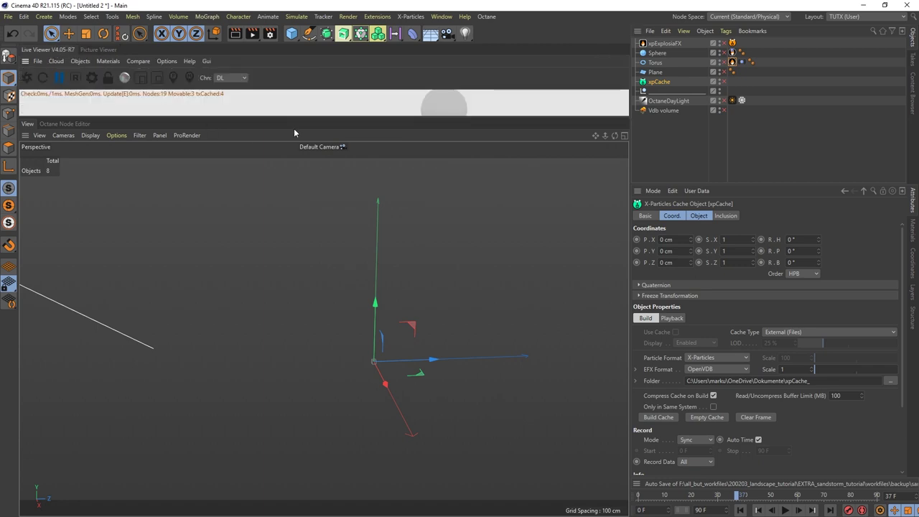
pyautogui.moveTo(304, 118); pyautogui.dragTo(313, 320)
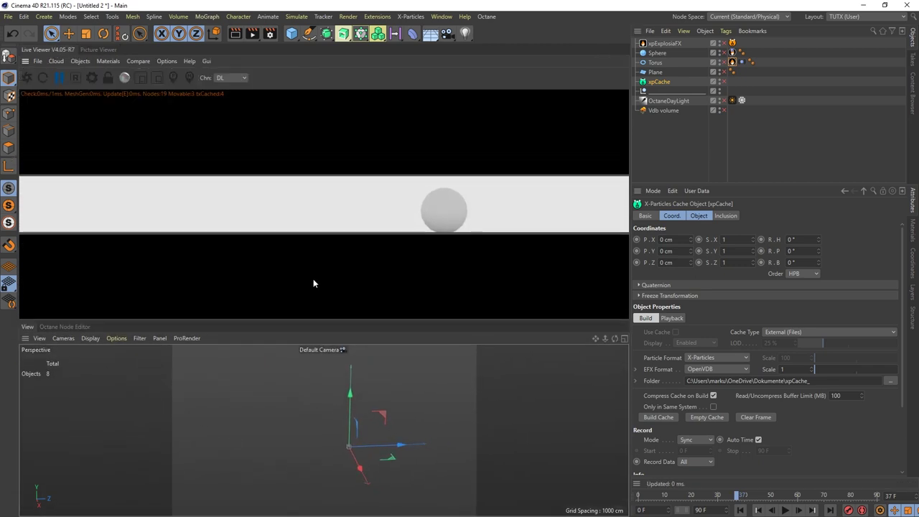
# Step: Show where the Octane Vdb Volume object is created and review the existing Vdb volume's file and frame range settings
pyautogui.click(81, 62)
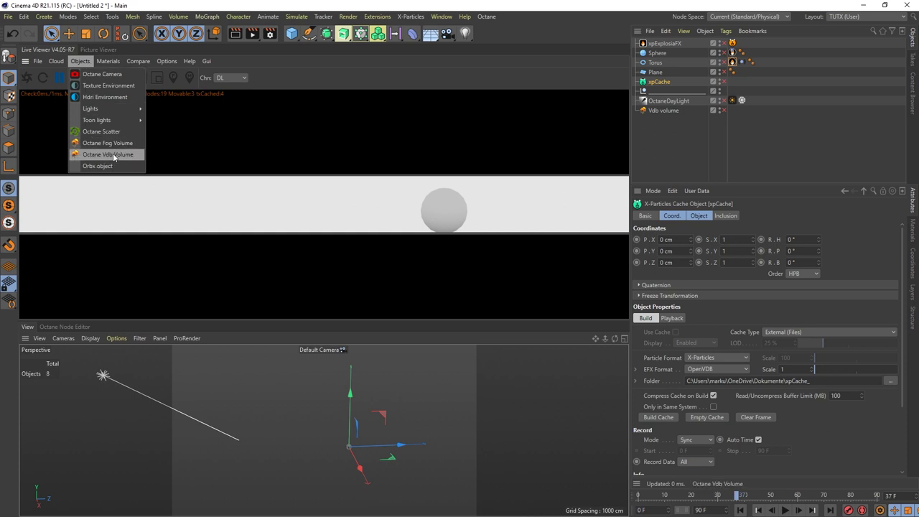
pyautogui.click(664, 135)
pyautogui.click(666, 111)
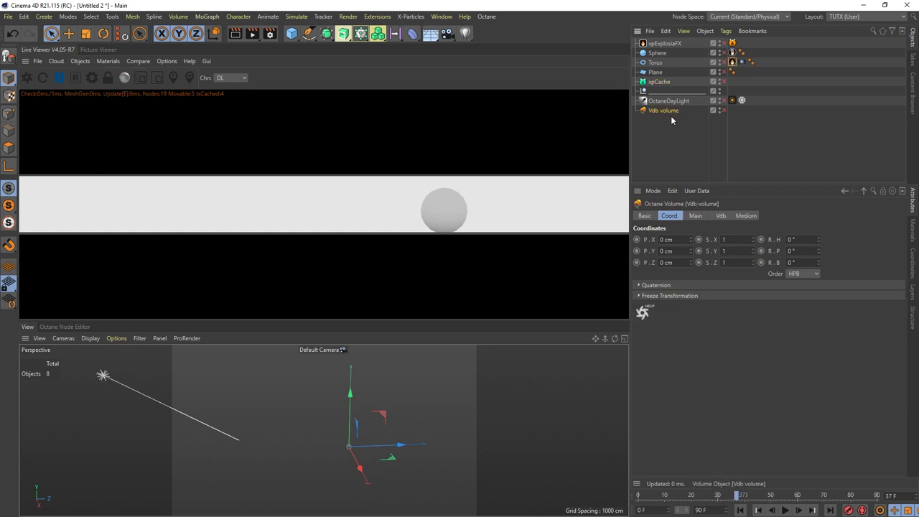
pyautogui.click(721, 216)
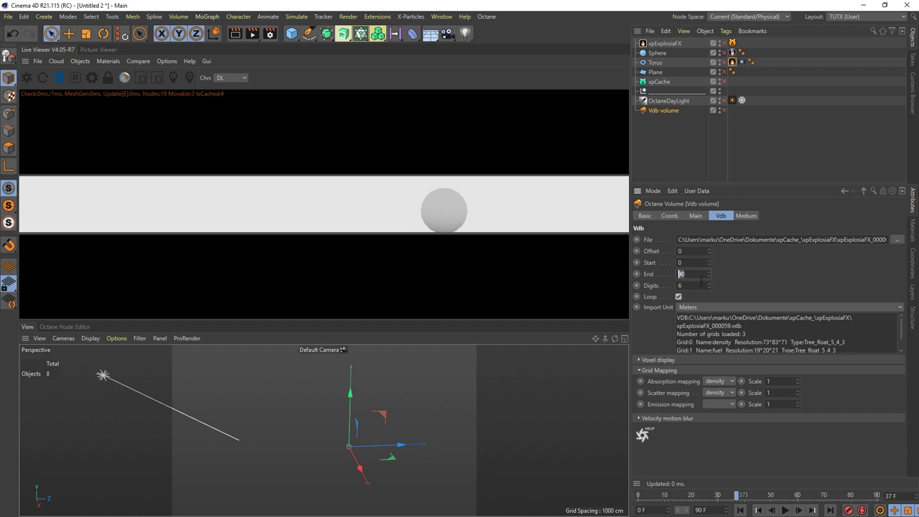
pyautogui.press('Tab')
# Step: Enable OctaneDayLight and the Vdb volume, start the Octane live render and preview the smoke at frame 61
pyautogui.click(723, 111)
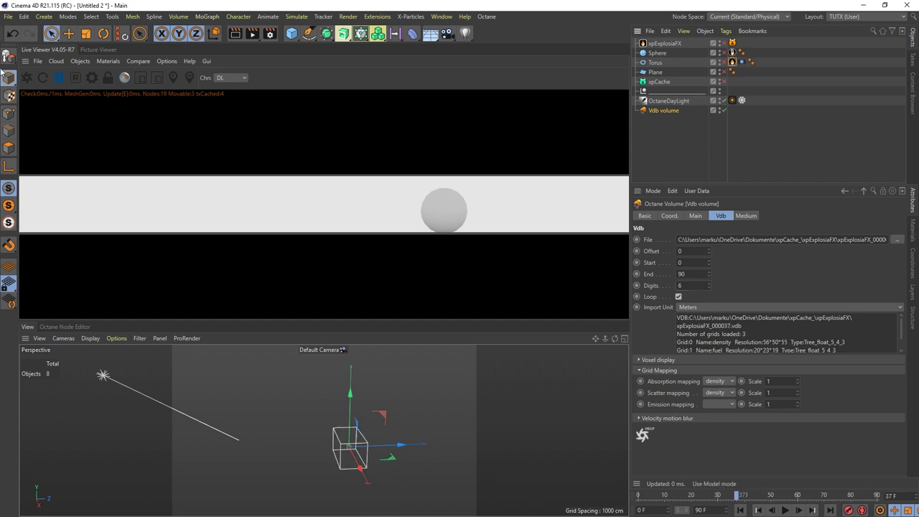
pyautogui.click(27, 78)
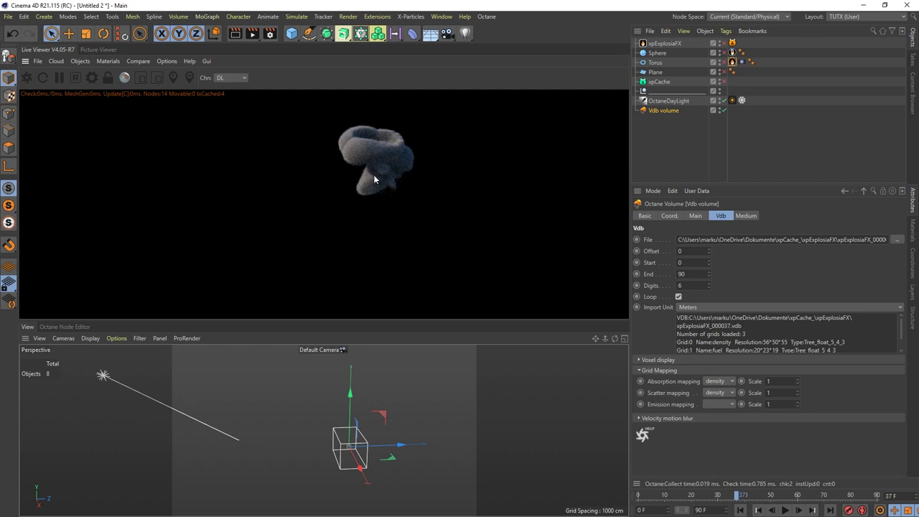
pyautogui.keyDown('alt'); pyautogui.moveTo(358, 400); pyautogui.dragTo(364, 428); pyautogui.keyUp('alt')
pyautogui.moveTo(738, 499); pyautogui.dragTo(800, 497)
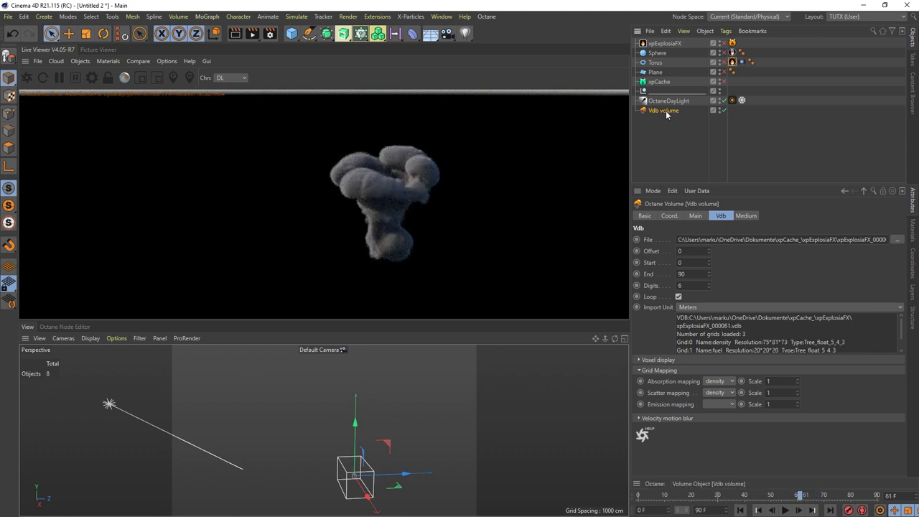
# Step: Set the Vdb volume medium's Volume Step Length to 0.344664 and expand its Absorption, Scattering and Emission settings
pyautogui.click(746, 217)
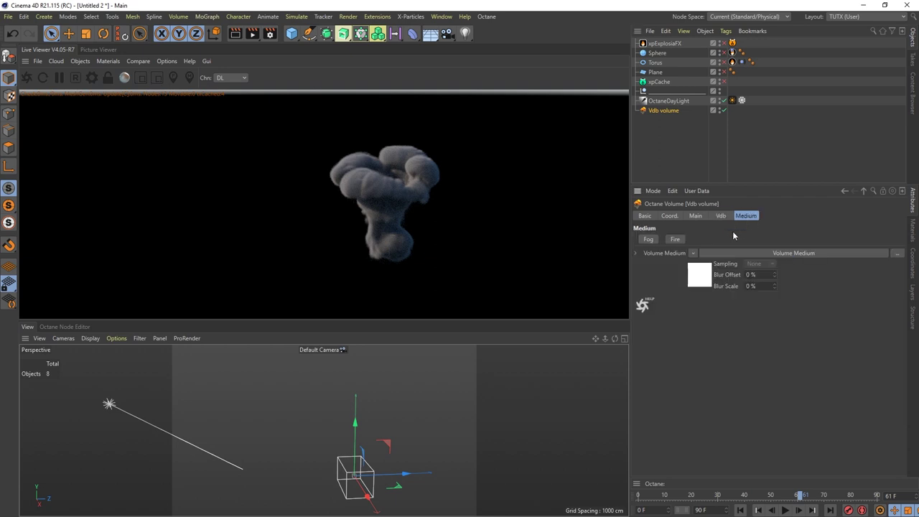
pyautogui.click(782, 254)
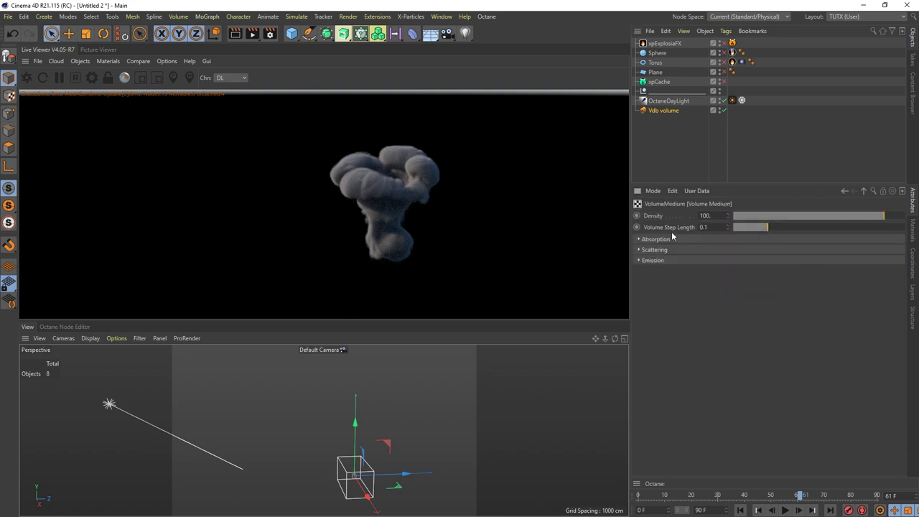
pyautogui.moveTo(769, 230)
pyautogui.mouseDown()
pyautogui.moveTo(847, 228)
pyautogui.moveTo(782, 229)
pyautogui.mouseUp()
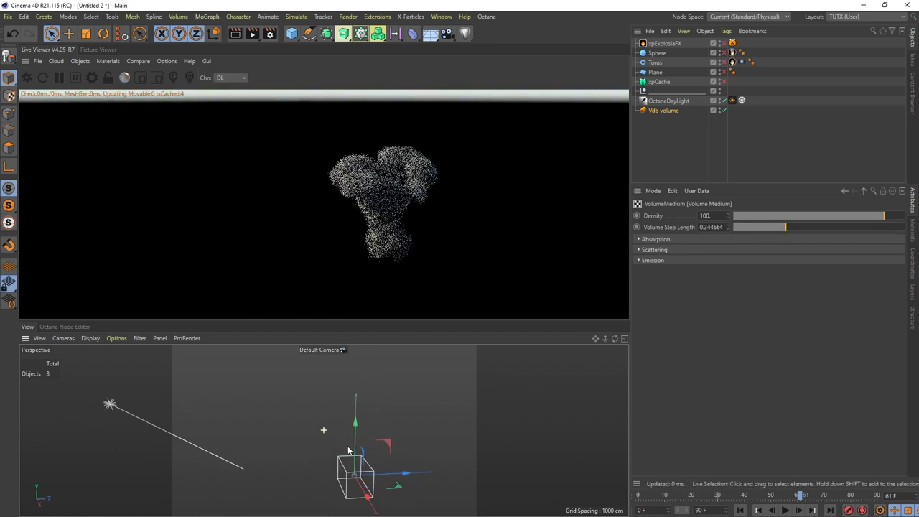
pyautogui.keyDown('shift'); pyautogui.click(655, 239); pyautogui.keyUp('shift')
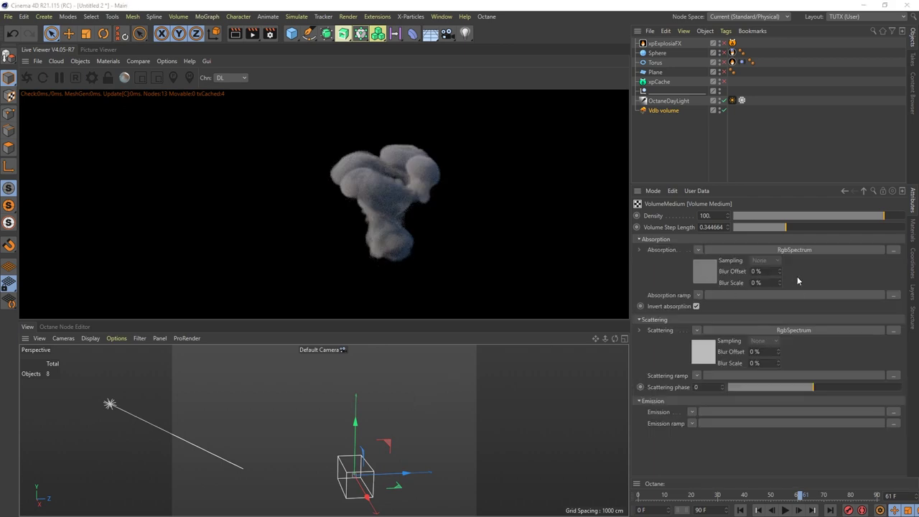